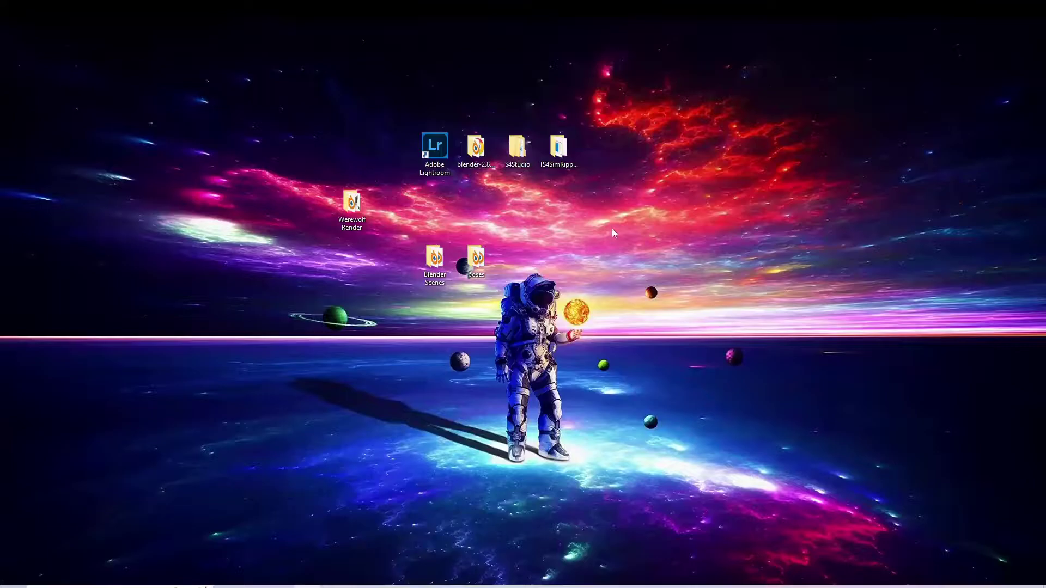
Step: Tidy the desktop shortcuts, check the Sims 4 saved games list, then minimize the game
left_click_drag(616, 180, 413, 132)
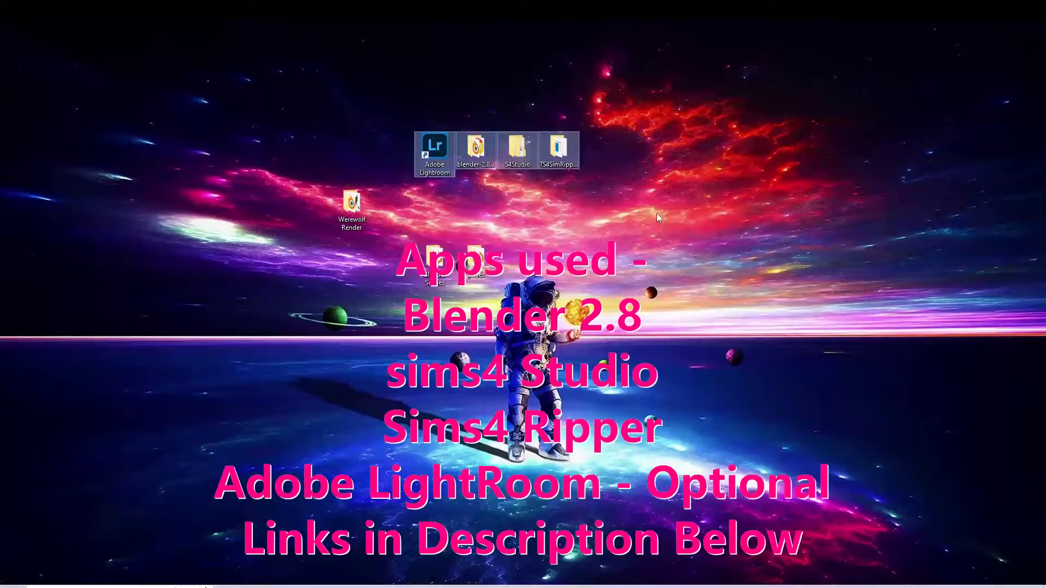
left_click(656, 215)
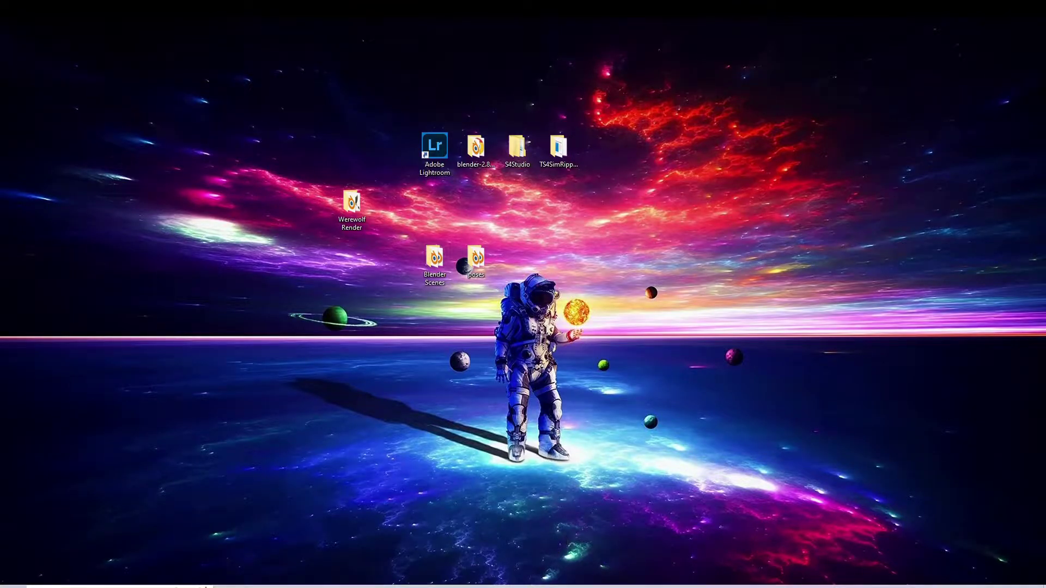
left_click(493, 540)
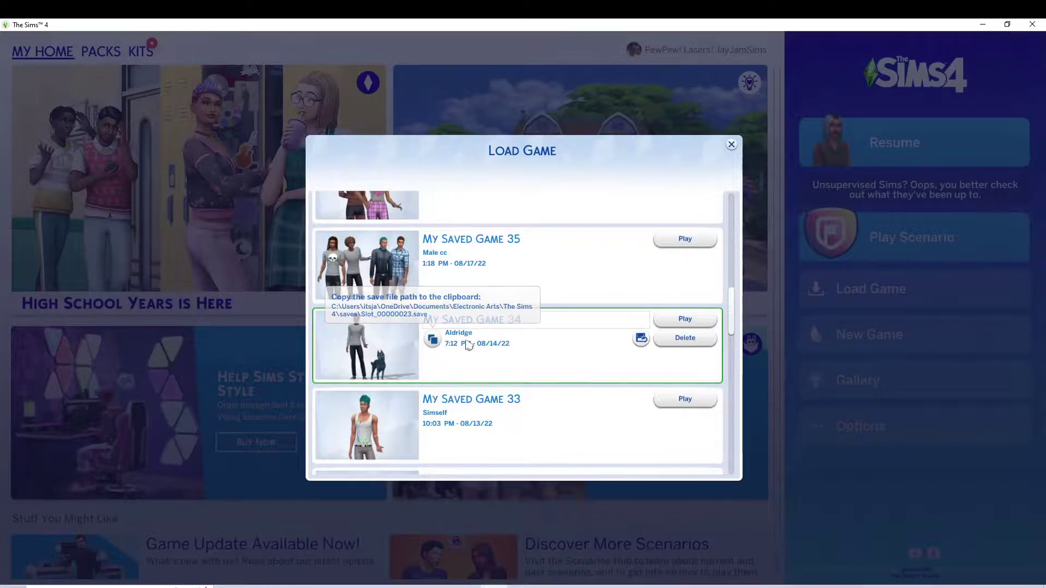
left_click(731, 145)
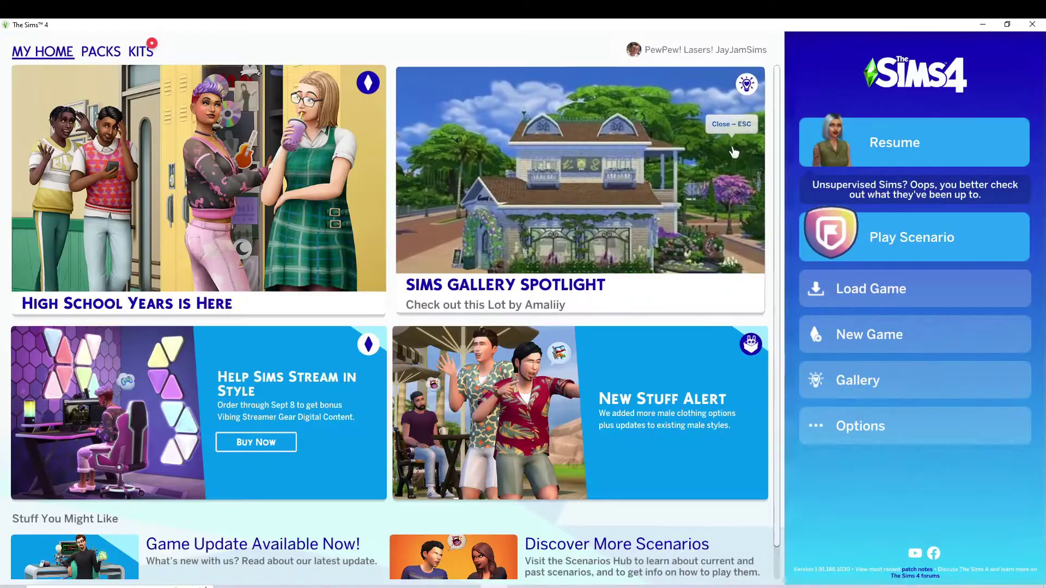
left_click(982, 24)
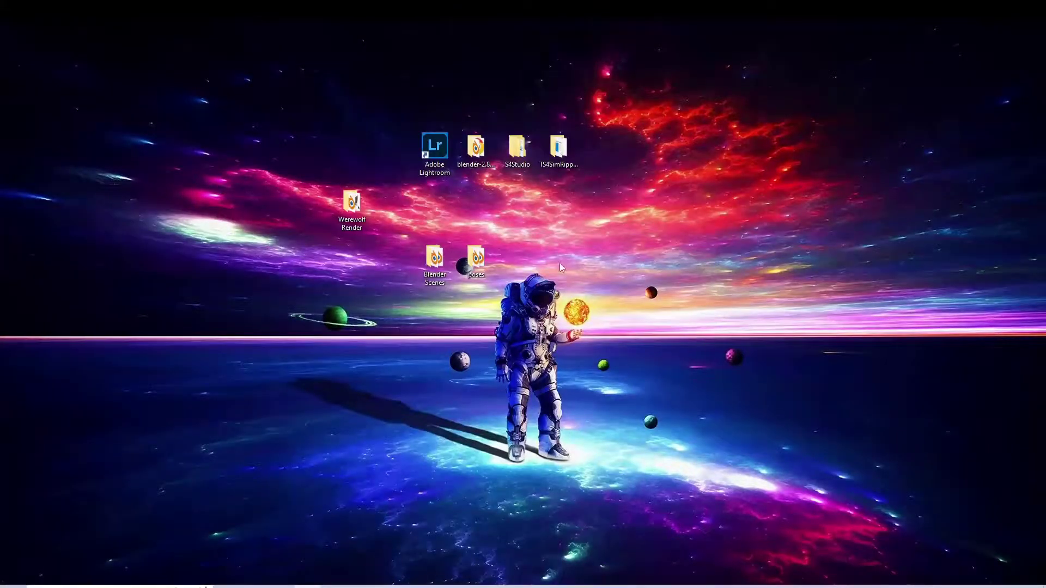
Step: Launch TS4 SimRipper Classic, nudge its window, and begin selecting a save file
left_click(568, 156)
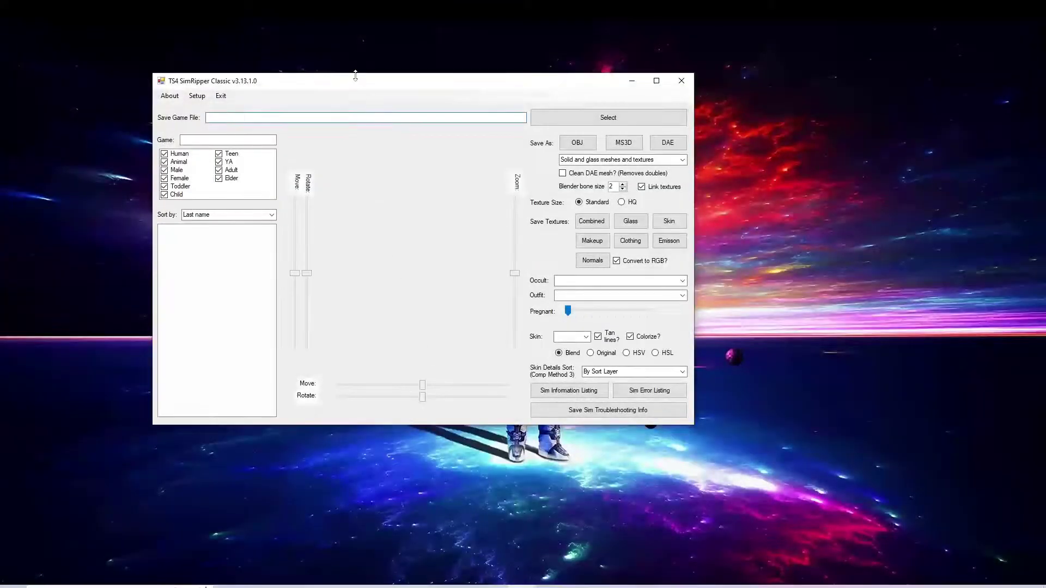
left_click_drag(365, 84, 378, 92)
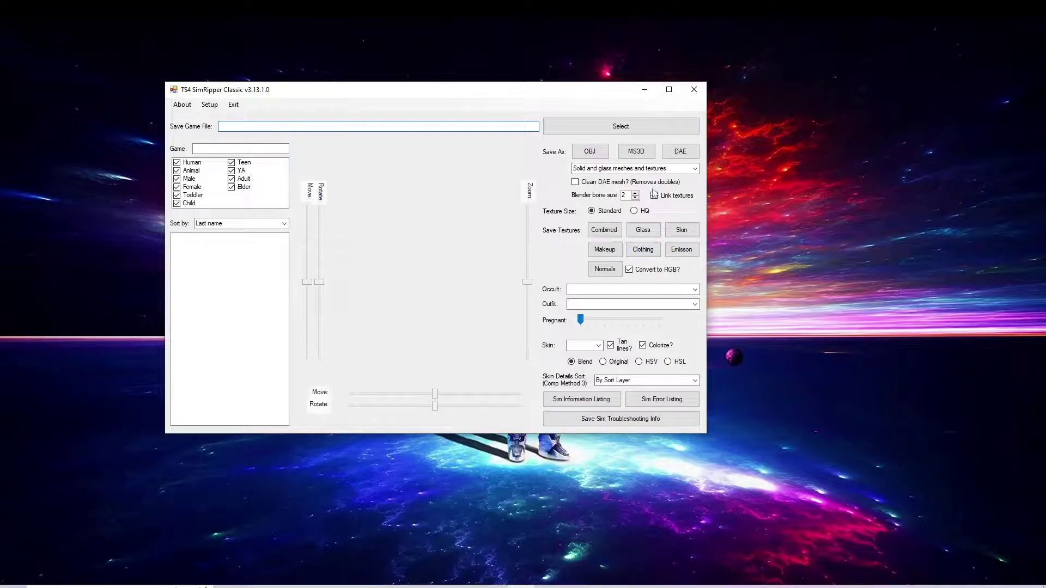
left_click(618, 130)
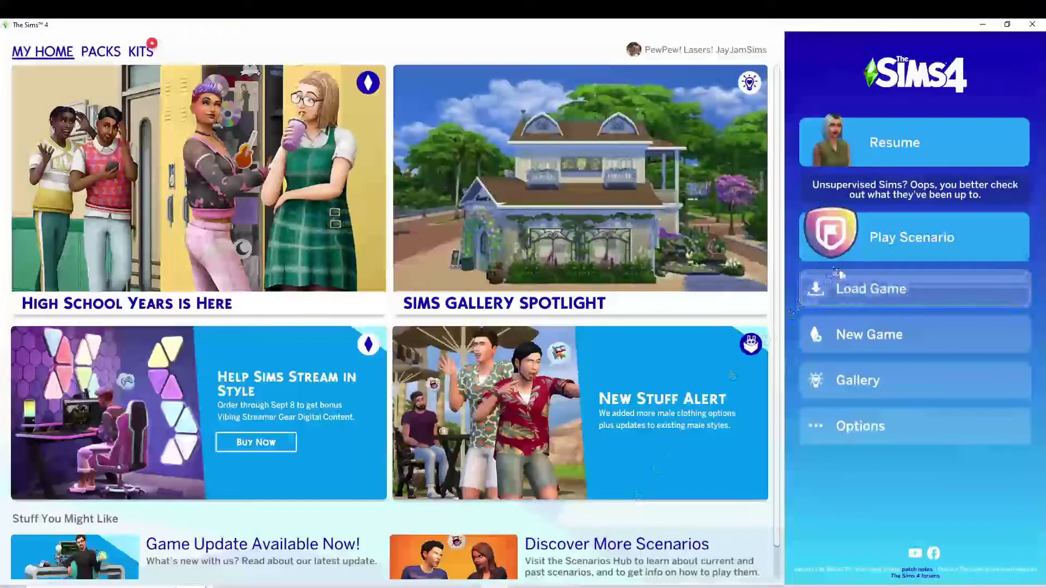
Step: Find My Saved Game 34 in Load Game, confirm it is Slot_00000023.save, then minimize
left_click(851, 298)
scroll(518, 358, "down", 1)
scroll(518, 358, "down", 1)
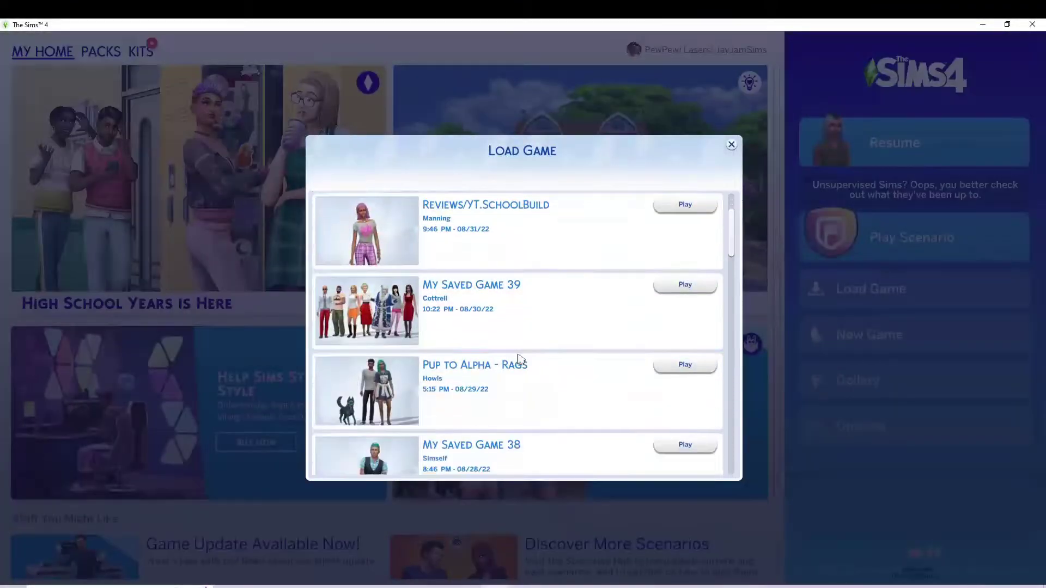
scroll(520, 358, "down", 2)
scroll(519, 359, "down", 1)
scroll(517, 355, "down", 2)
scroll(517, 353, "down", 1)
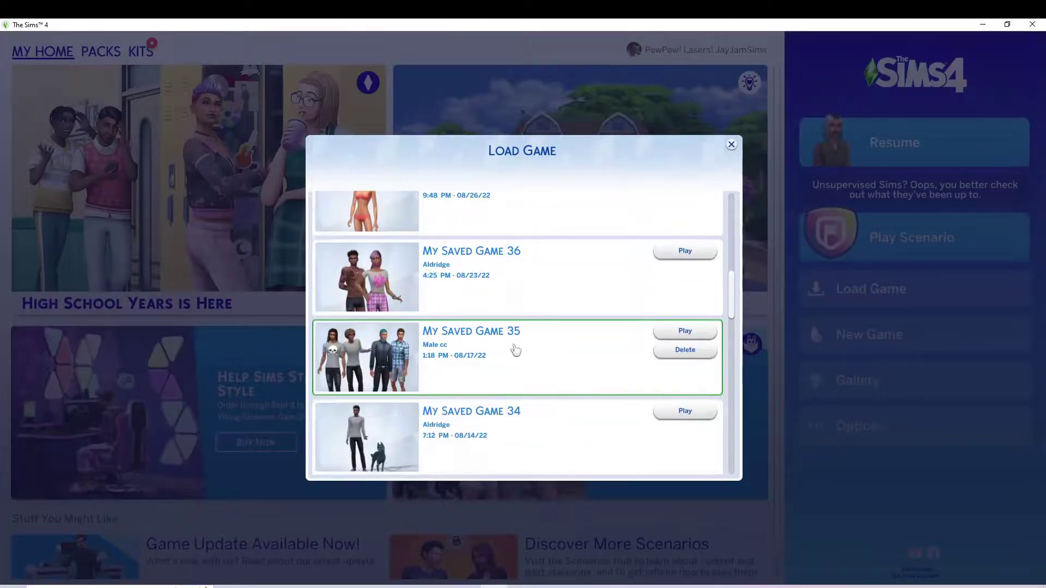
scroll(515, 351, "down", 1)
left_click(511, 359)
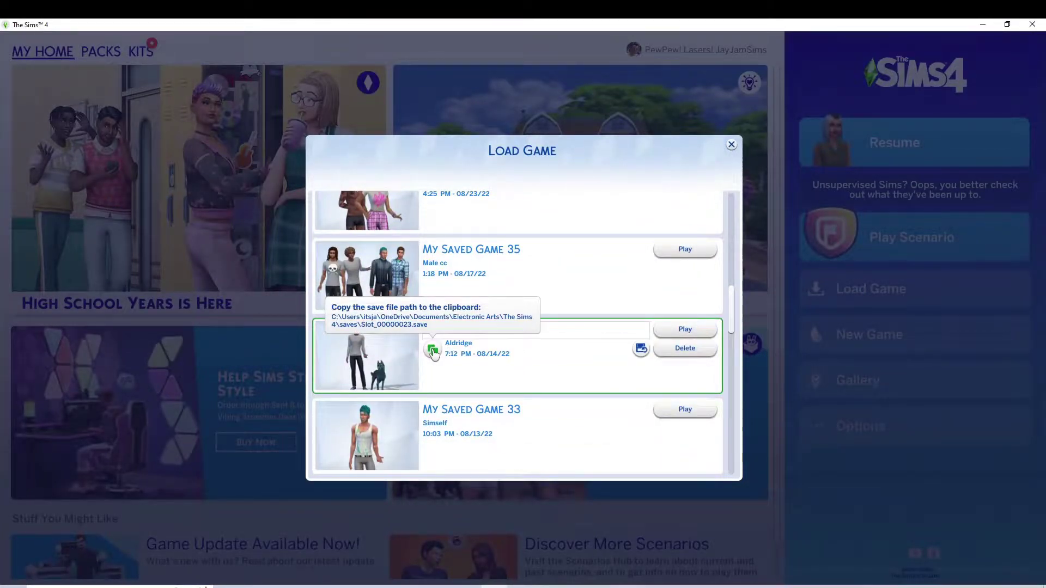
left_click(984, 25)
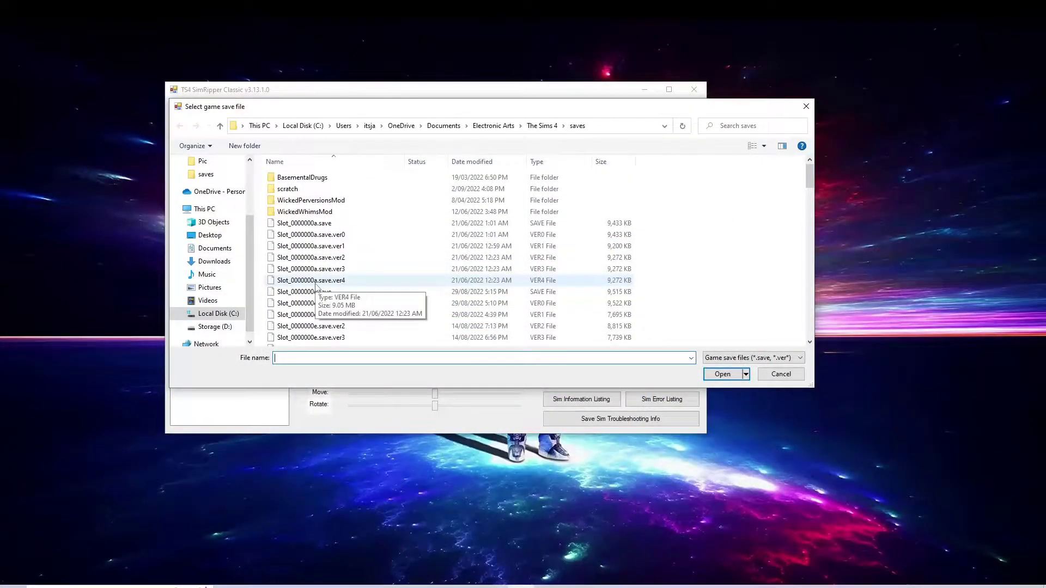
Step: Scroll to Slot_00000023.save in the save-file browser and open it
scroll(316, 287, "down", 3)
scroll(316, 287, "down", 3)
scroll(317, 288, "down", 3)
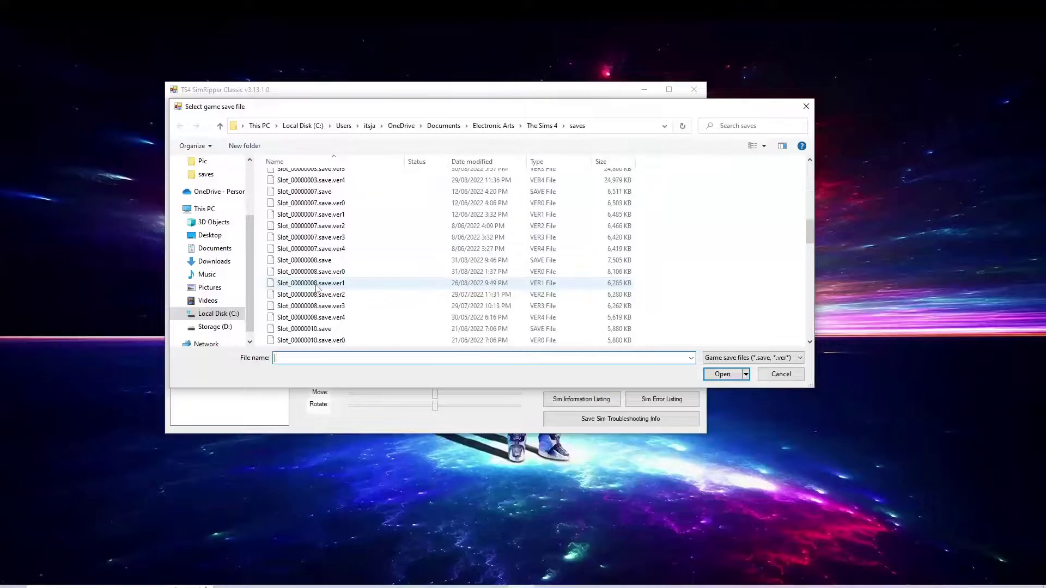
scroll(317, 289, "down", 3)
scroll(317, 289, "down", 3)
scroll(317, 288, "down", 3)
scroll(338, 287, "down", 3)
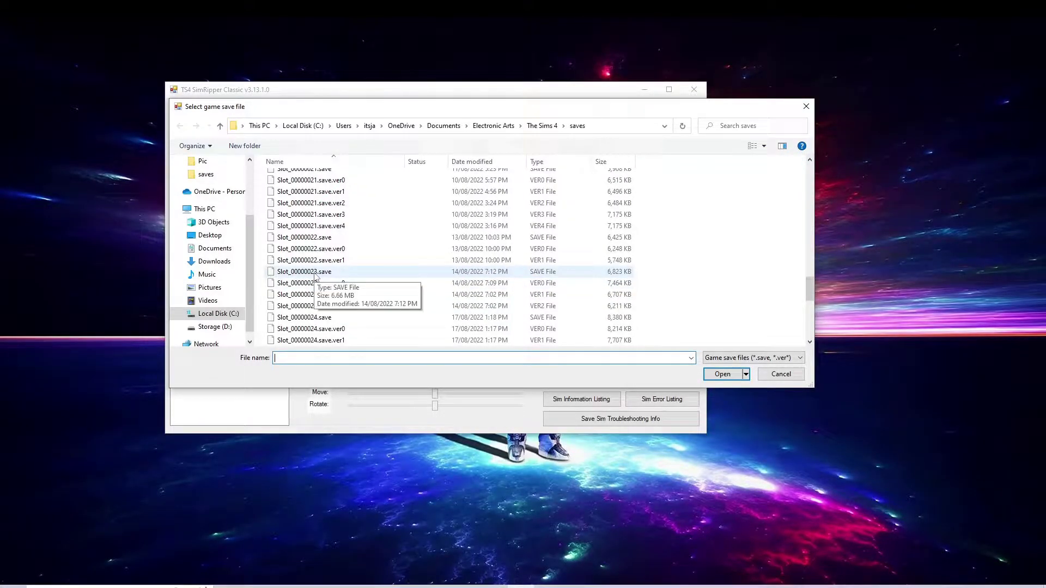
left_click(315, 273)
left_click(726, 375)
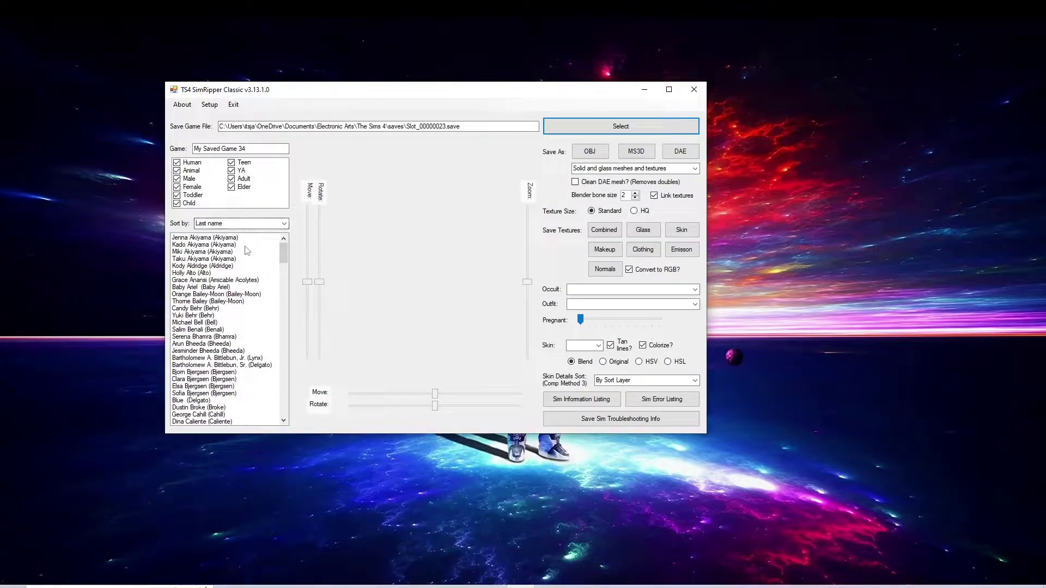
Step: Preview the Aldridge sim and switch its occult form to Werewolf
left_click(223, 266)
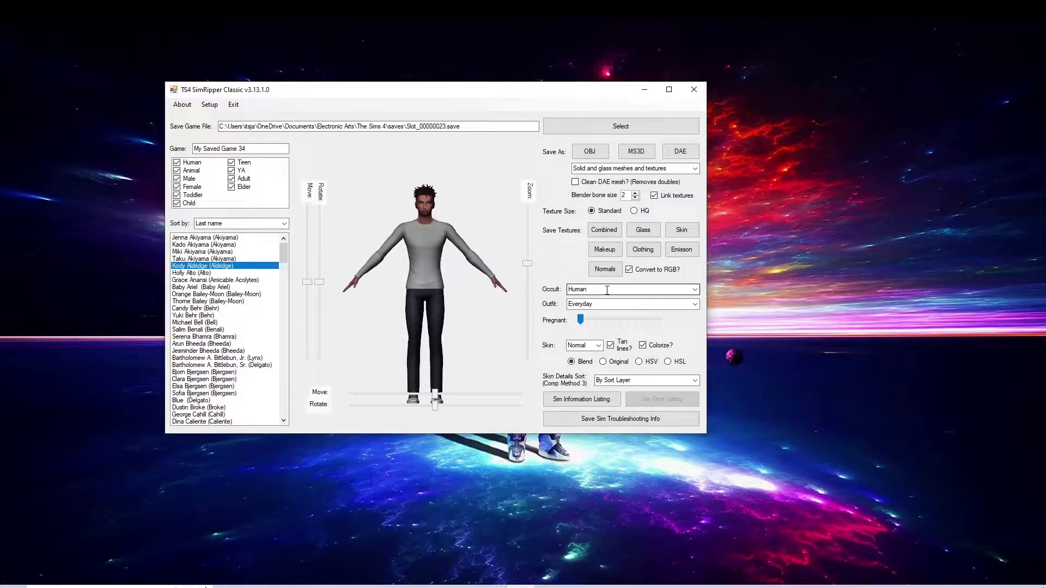
left_click(694, 290)
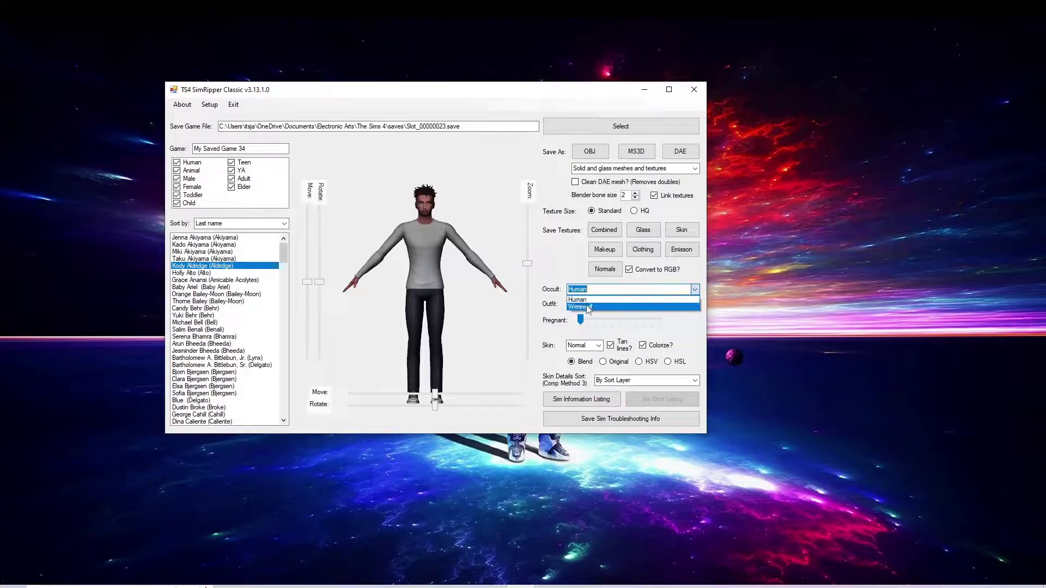
left_click(587, 307)
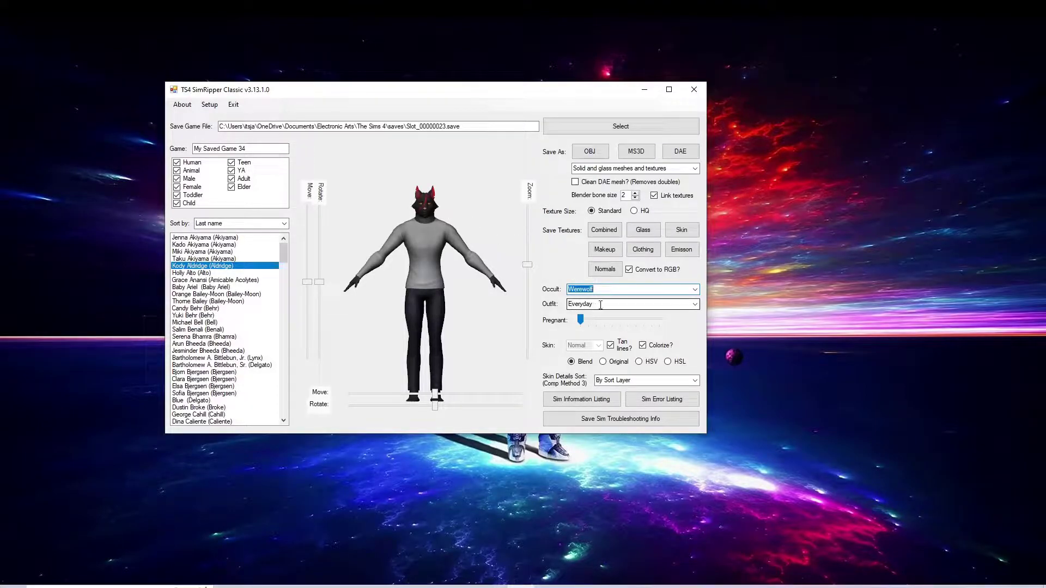
Step: Set the outfit to Nude and Save As to 'Solid and glass meshes and textures'
left_click(695, 304)
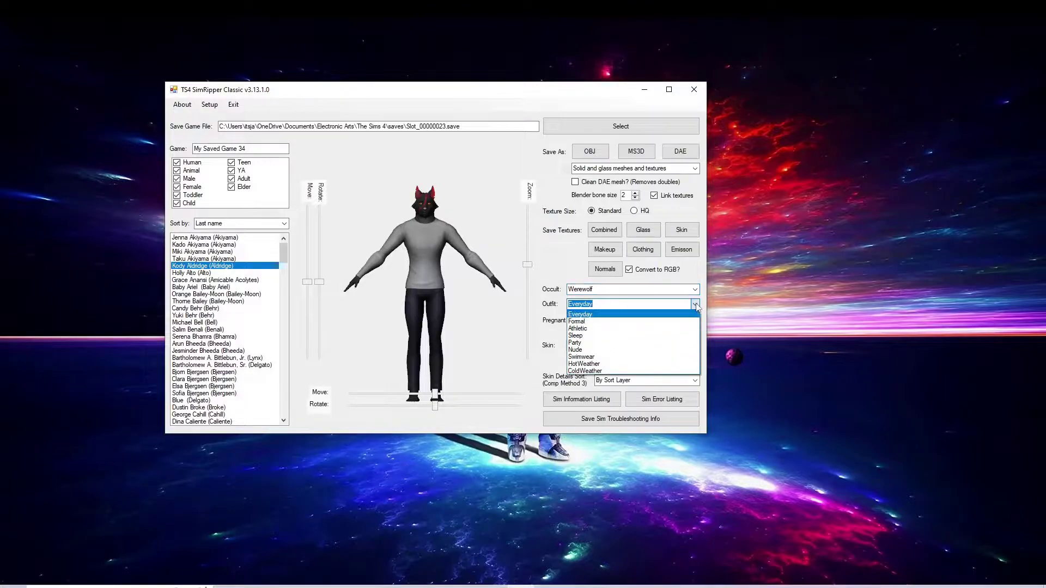
left_click(593, 352)
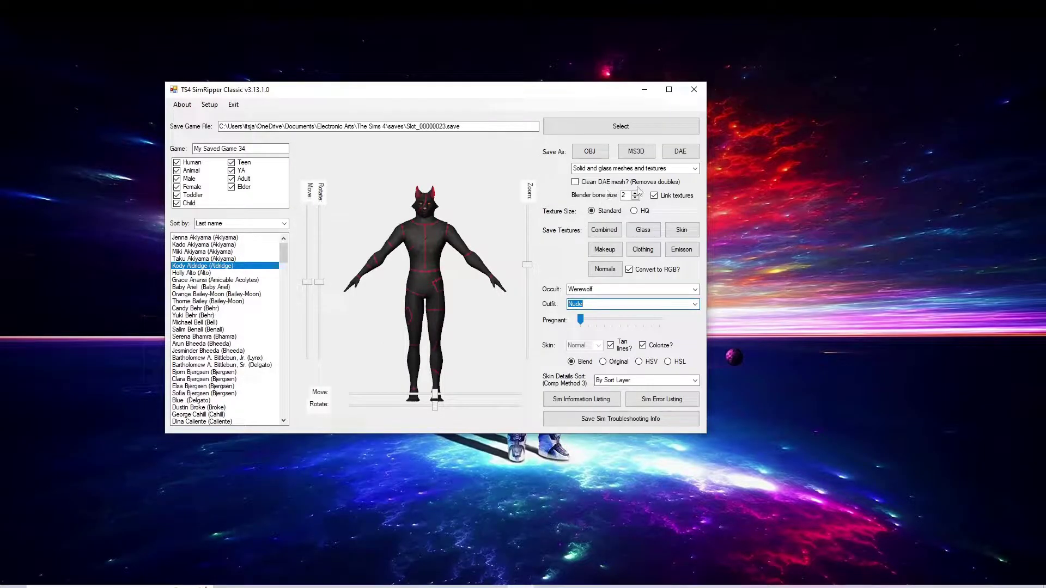
left_click(696, 169)
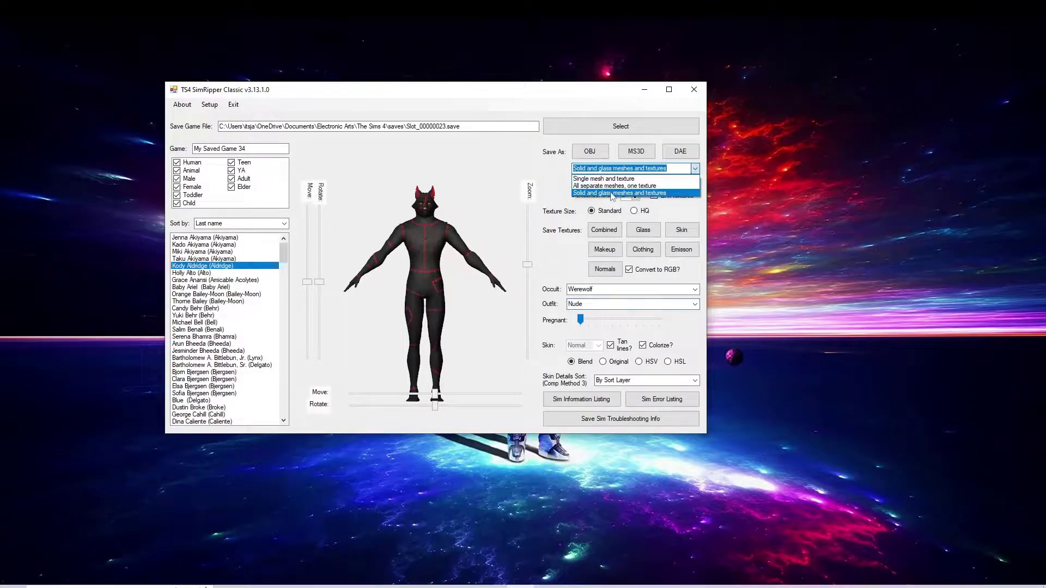
left_click(669, 195)
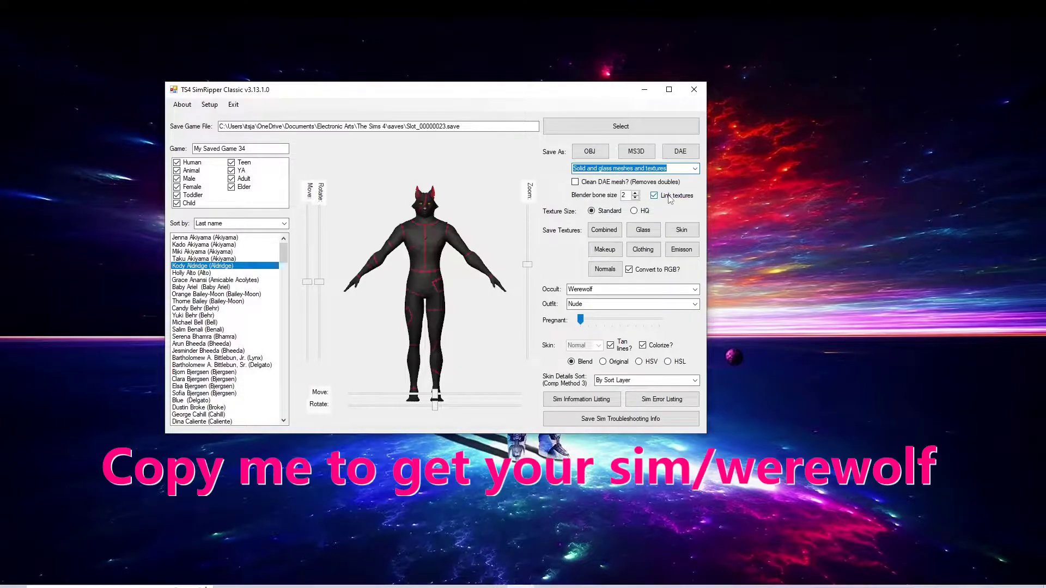
Step: Export the werewolf as 'KodyAldridge werewolf tutorial' DAE into Desktop's Werewolf Render folder
left_click(681, 152)
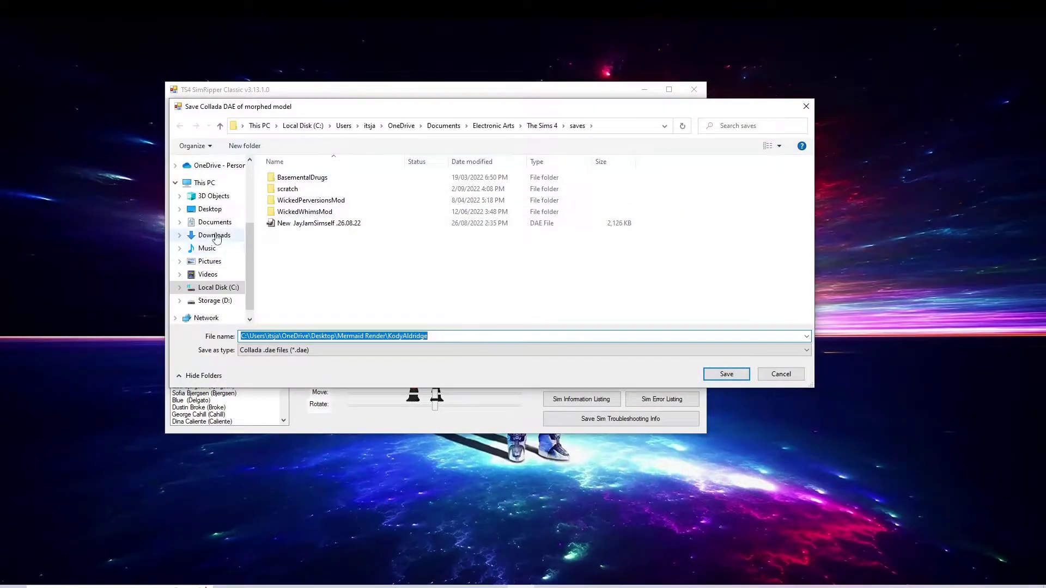
left_click(209, 209)
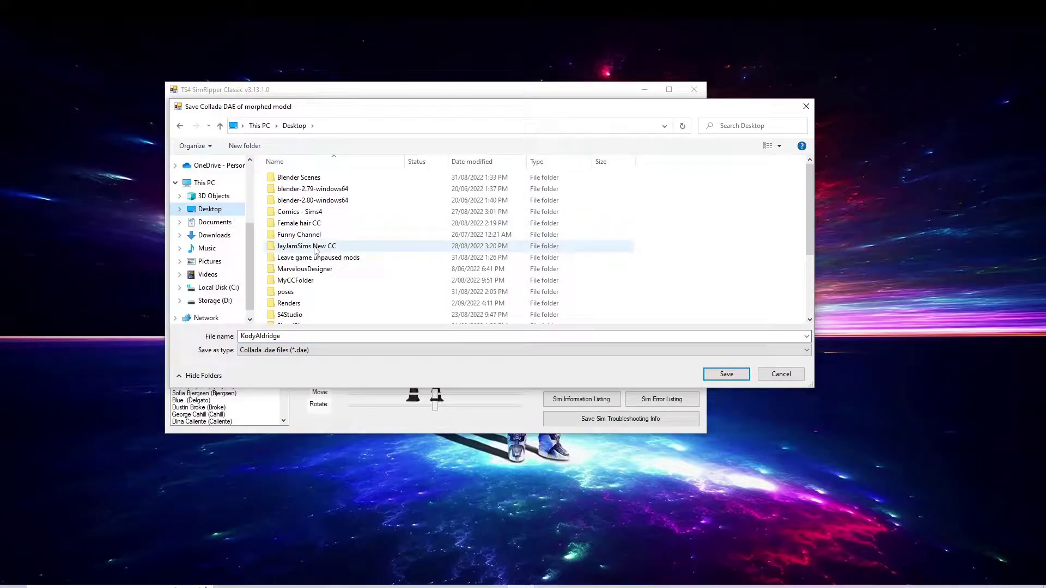
scroll(315, 249, "down", 1)
scroll(314, 249, "down", 2)
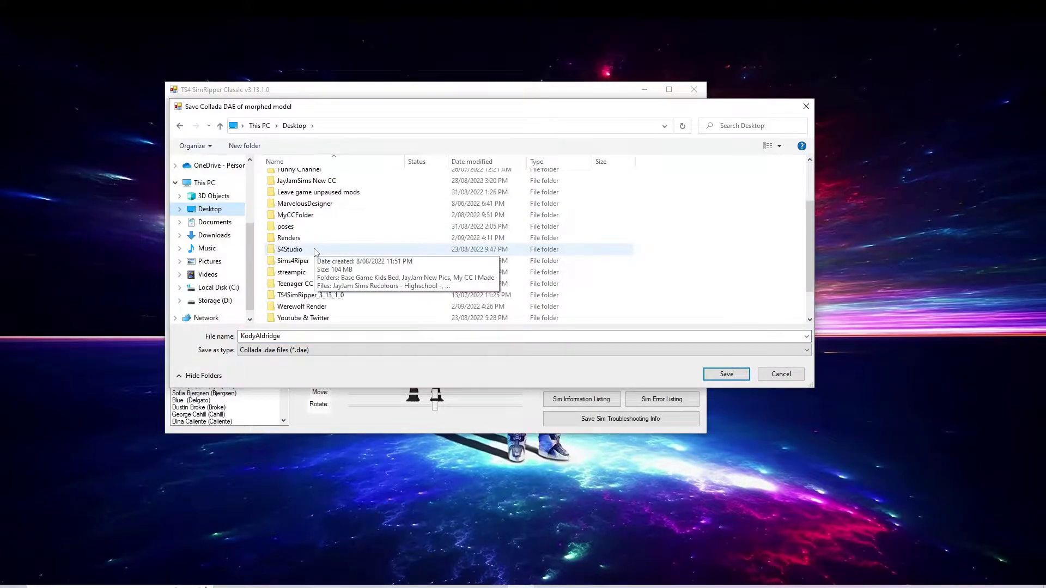
double_click(301, 304)
double_click(296, 335)
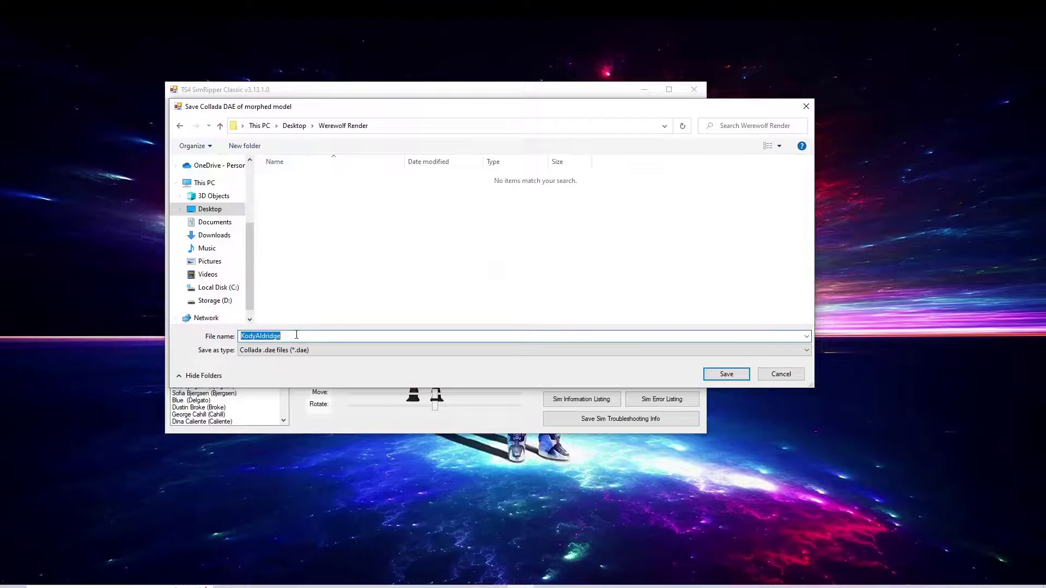
left_click(297, 336)
type("tor")
type("ial")
key("Return")
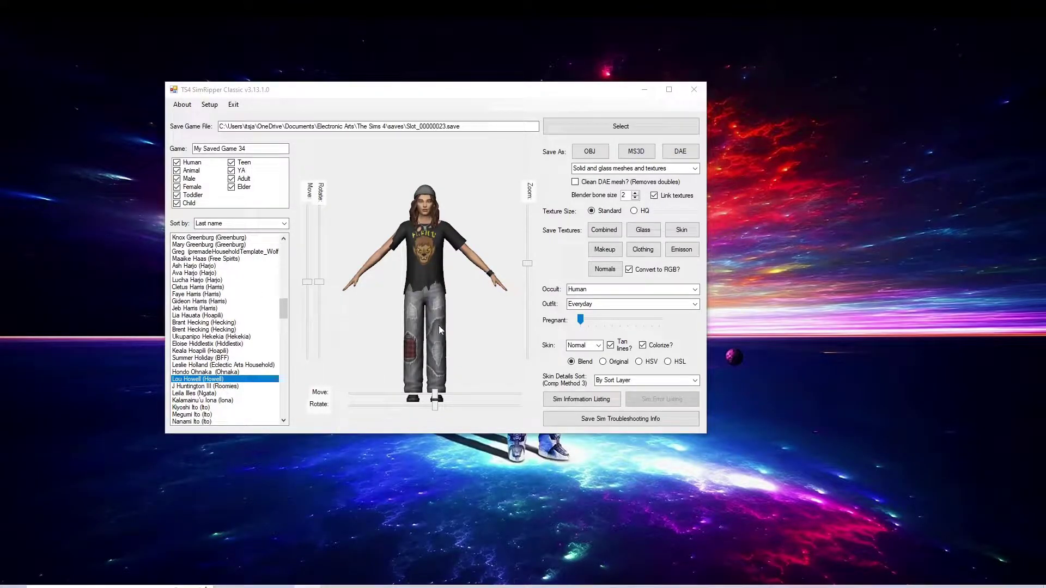
Step: Switch the second sim to Werewolf form and try the Athletic outfit
left_click(695, 290)
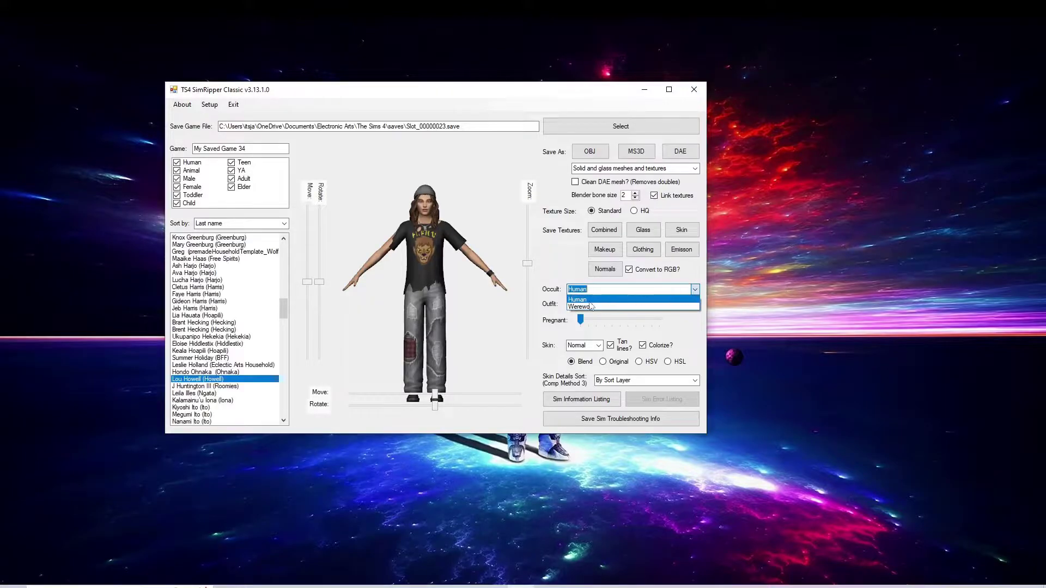
left_click(580, 300)
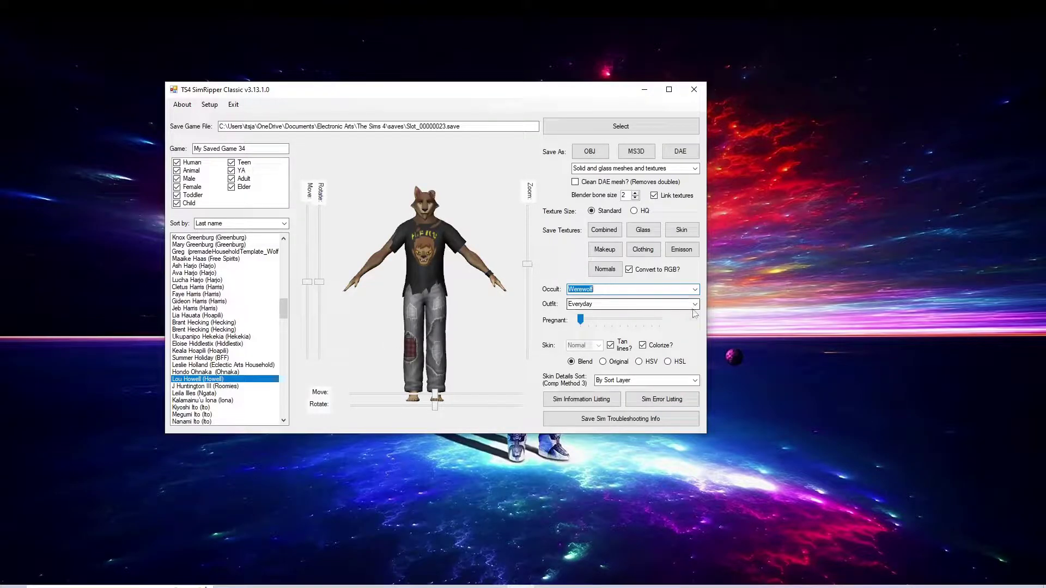
left_click(651, 305)
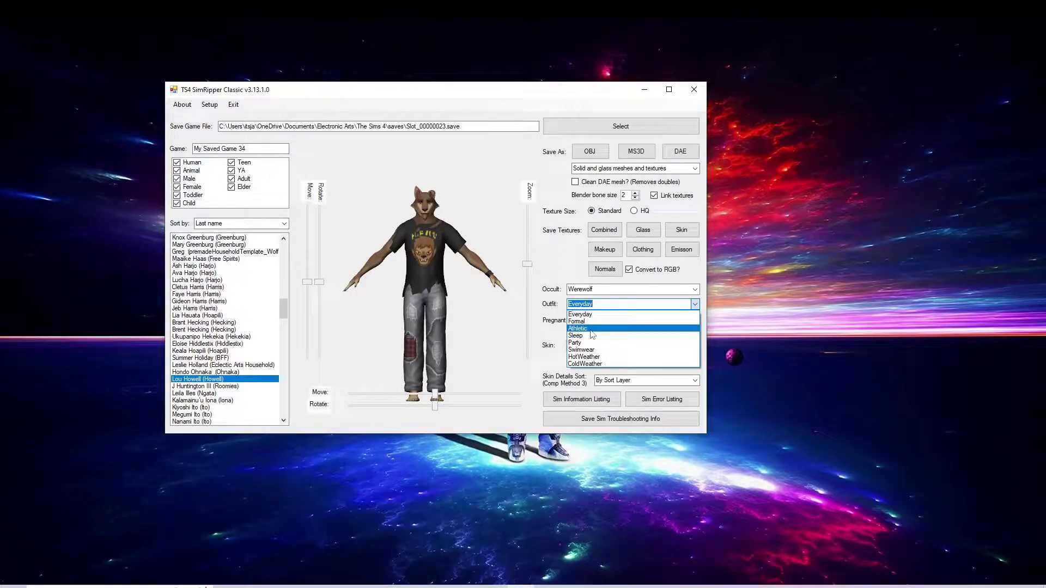
left_click(591, 329)
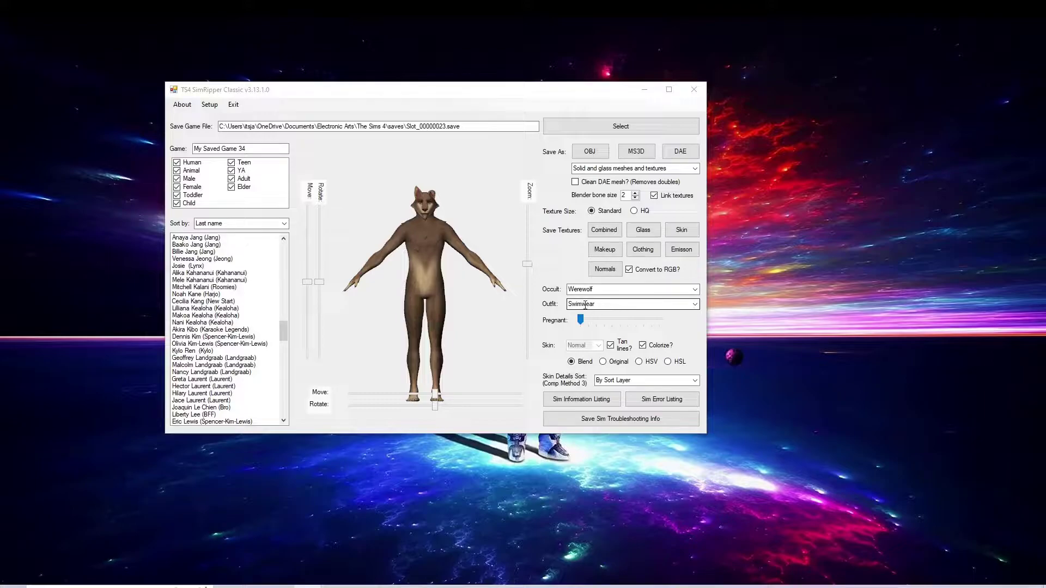
Step: Change the outfit to Swimwear, keep solid and glass meshes and textures, and start a DAE export
left_click(687, 304)
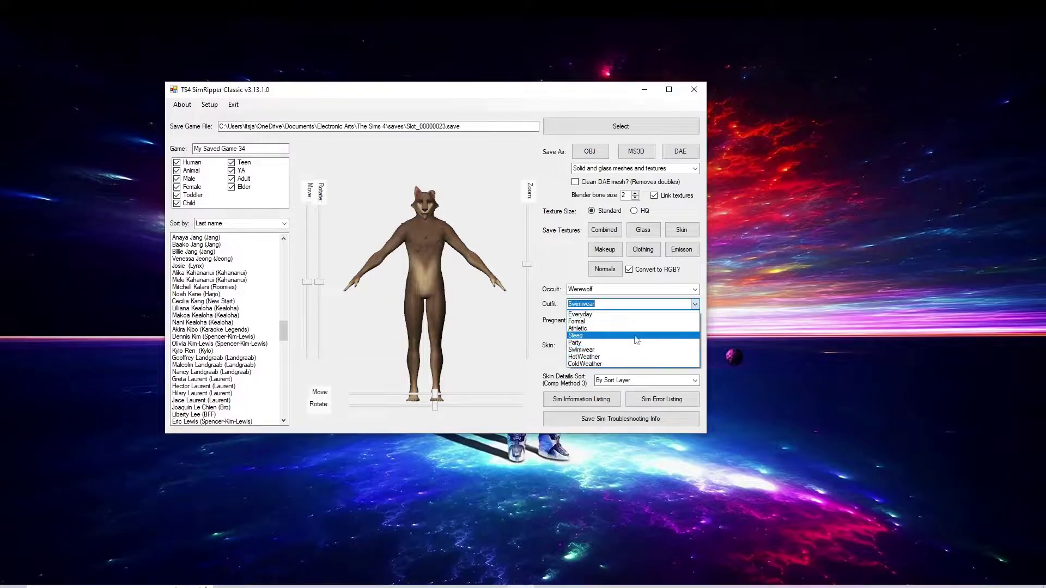
left_click(560, 262)
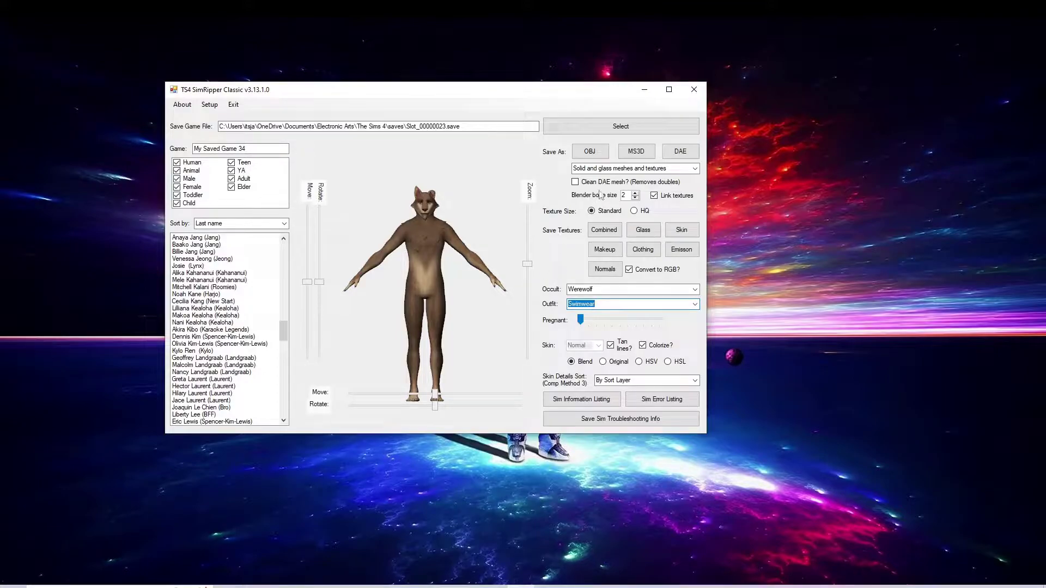
left_click(689, 169)
left_click(636, 194)
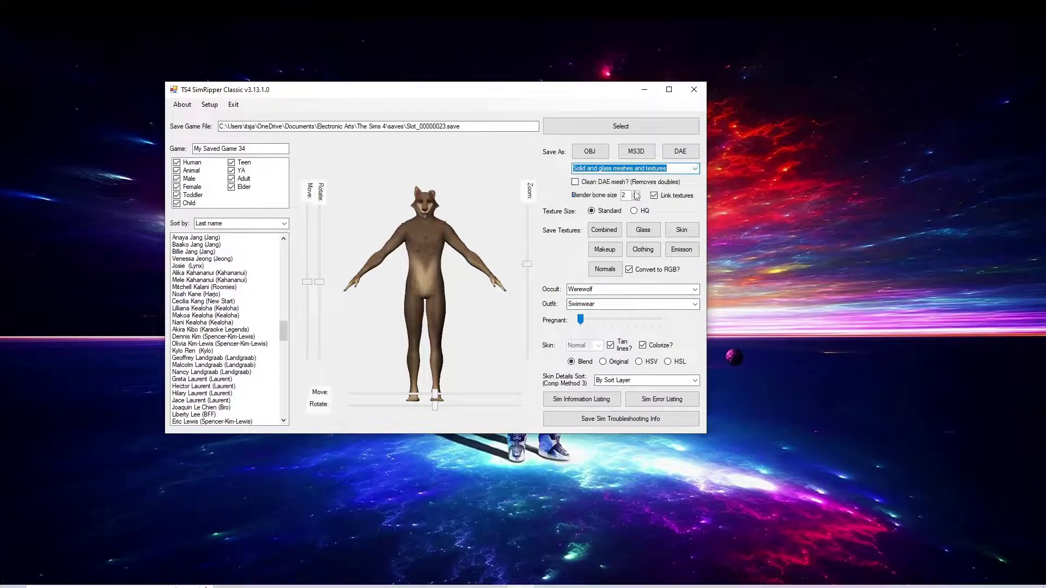
left_click(685, 155)
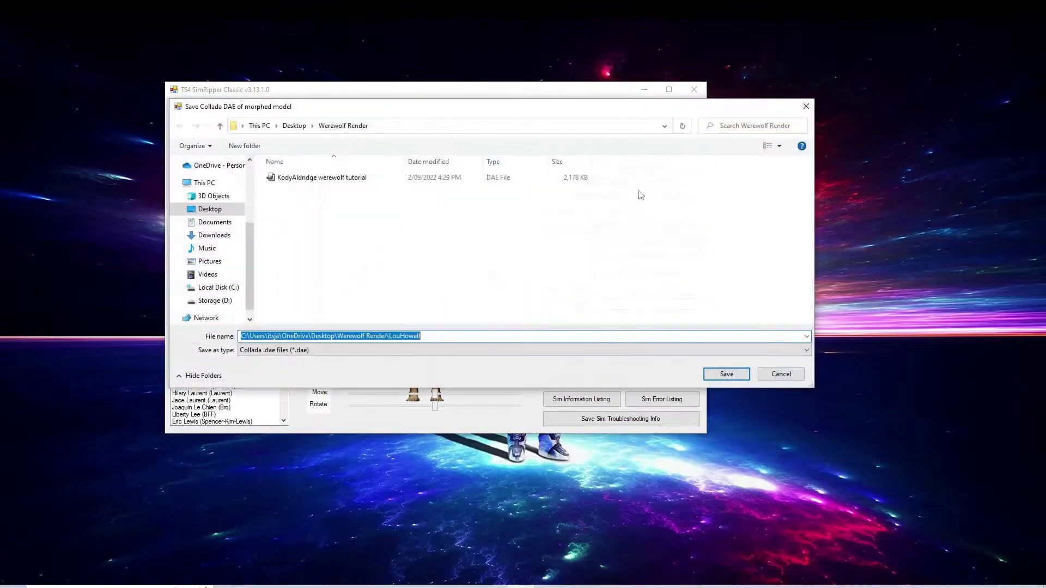
Step: Strip the folder path from the file name, append ' werewolf tutorial', and save the DAE
left_click_drag(390, 336, 246, 335)
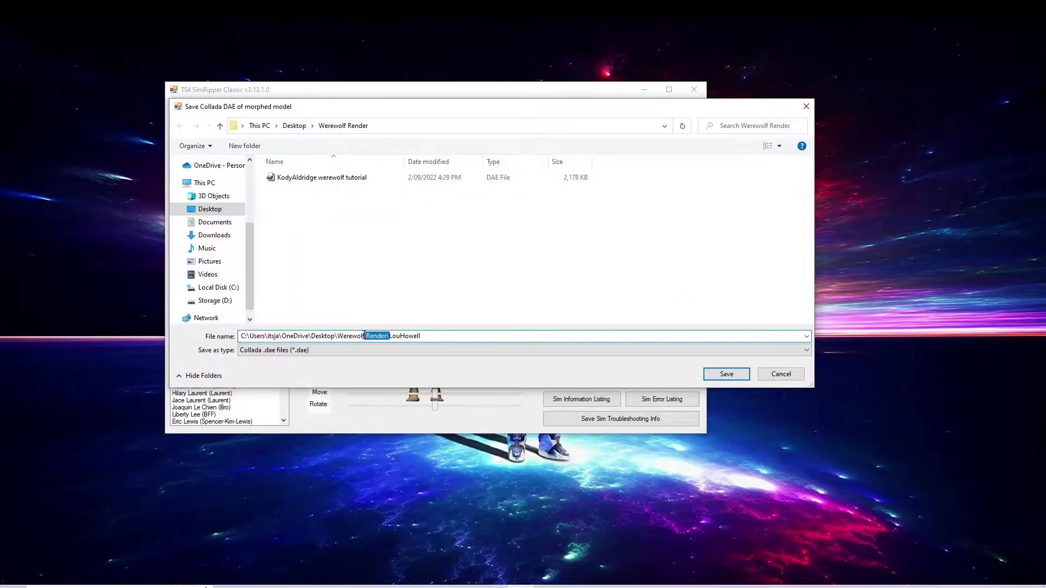
key("BackSpace")
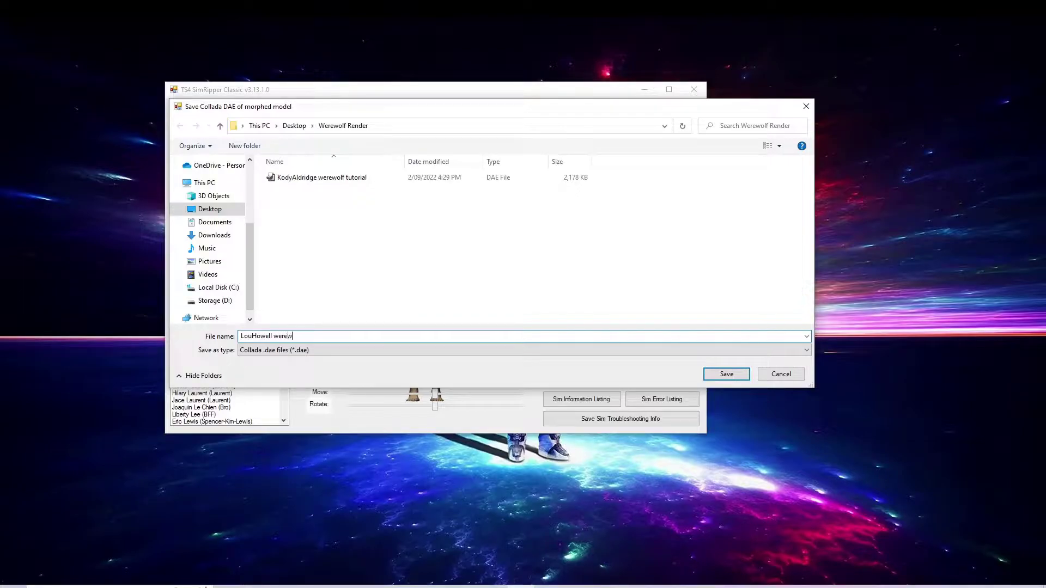
type("olf tutorial")
key("Return")
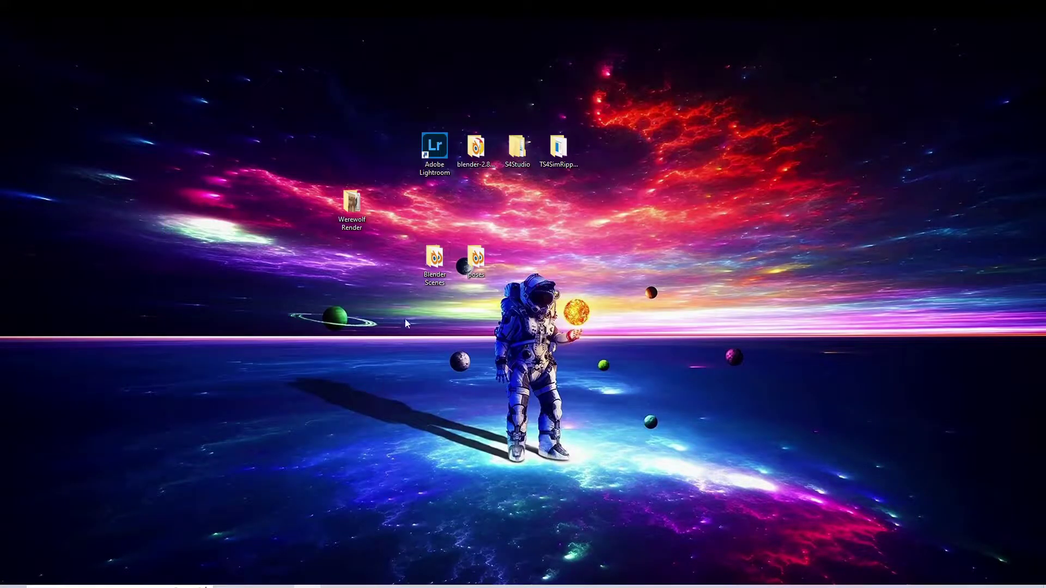
Step: Launch Blender 2.80, orbit the default scene, and delete the default cube
left_click(476, 158)
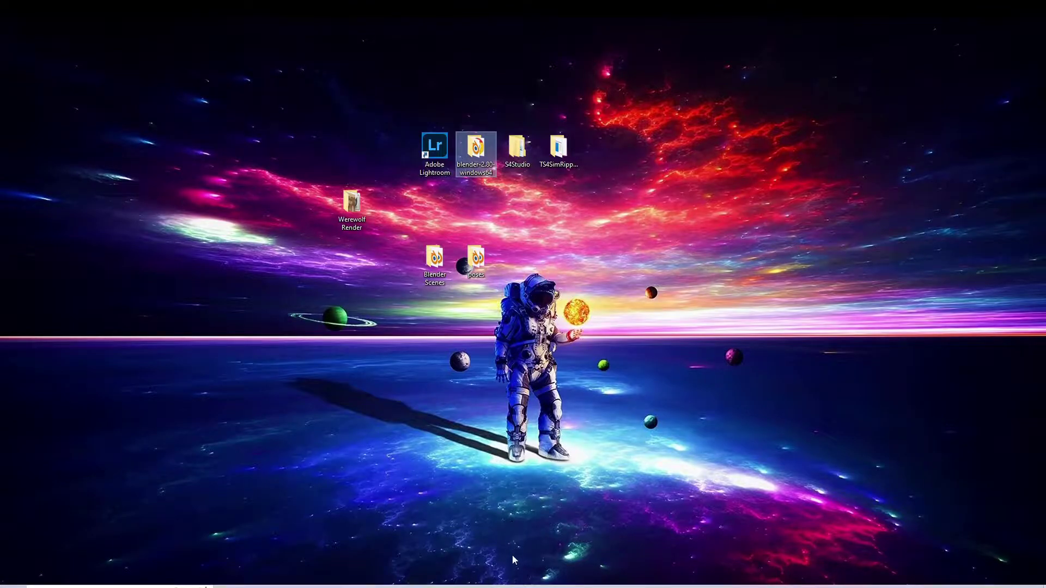
left_click(548, 545)
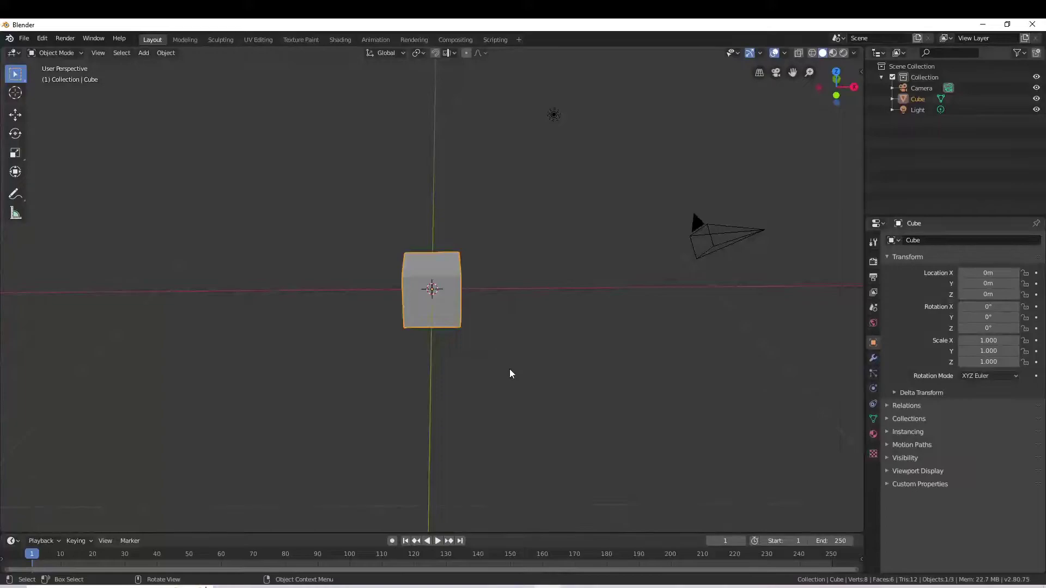
mouse_move(519, 322)
middle_mouse_down()
mouse_move(495, 329)
mouse_move(520, 325)
middle_mouse_up()
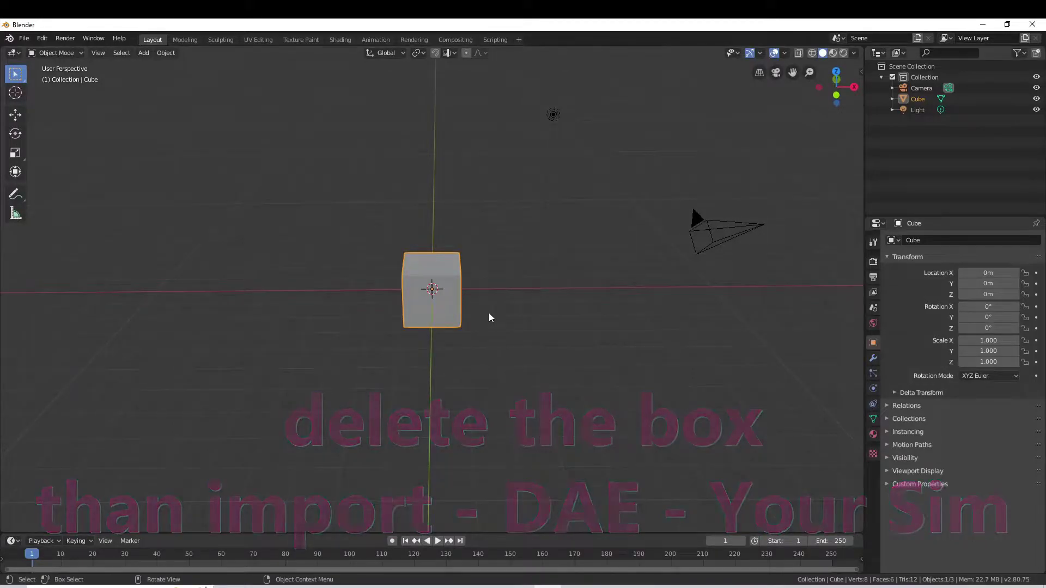
key("Delete")
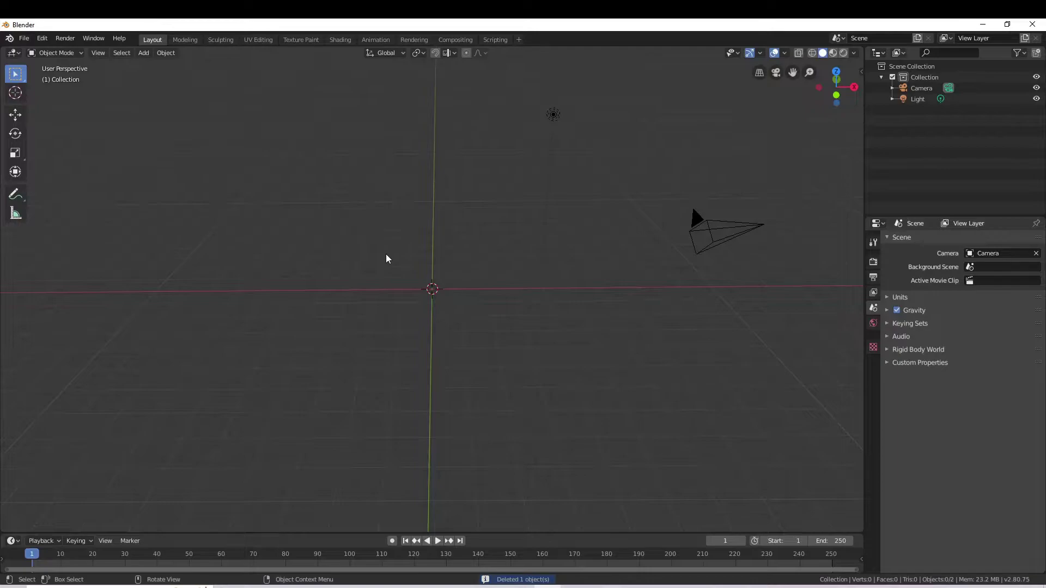
Step: Import 'KodyAldridge werewolf tutorial.dae' from Desktop's Werewolf Render folder as Collada
left_click(24, 38)
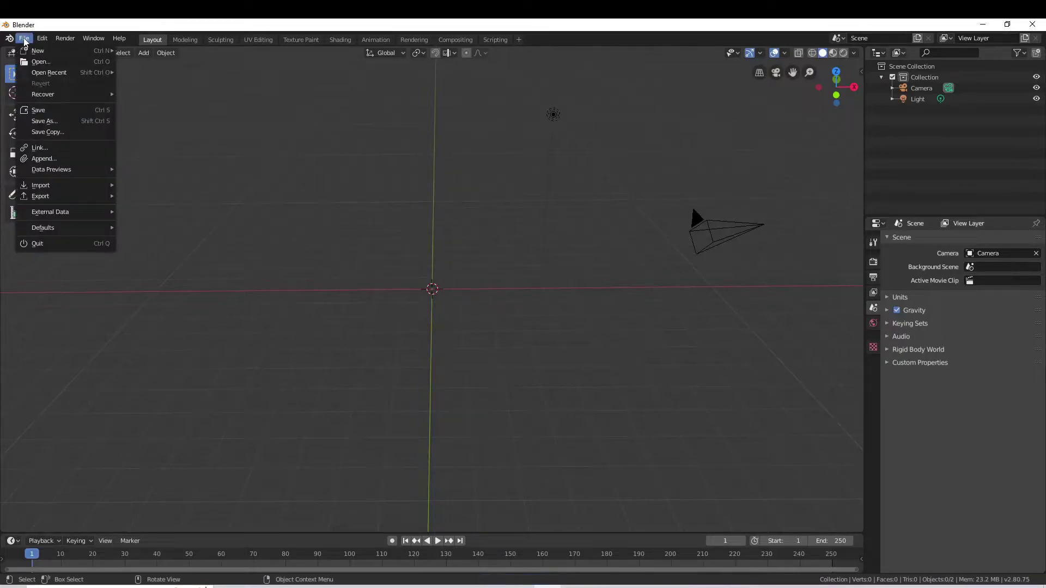
mouse_move(41, 184)
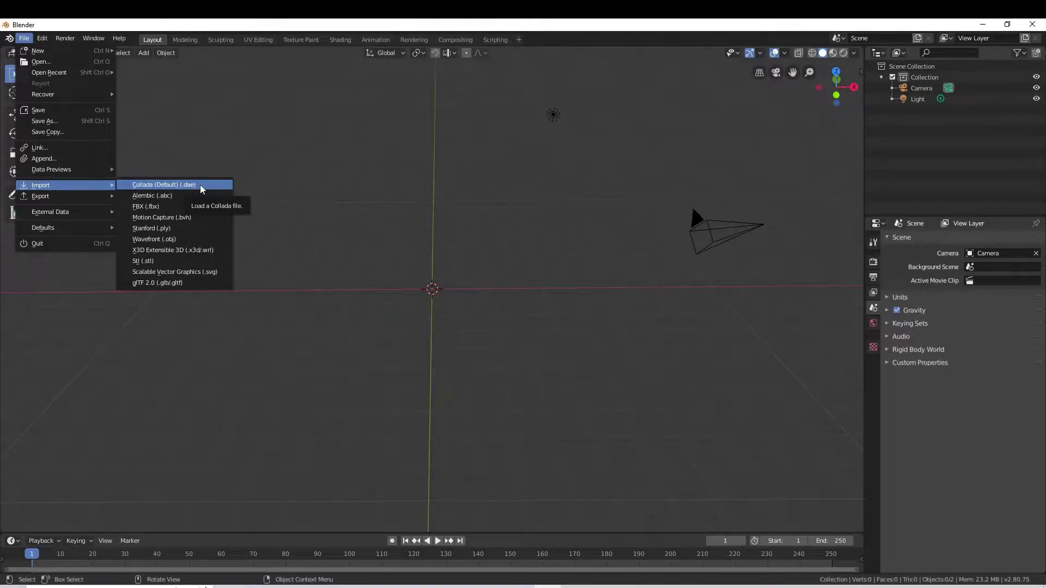
left_click(202, 188)
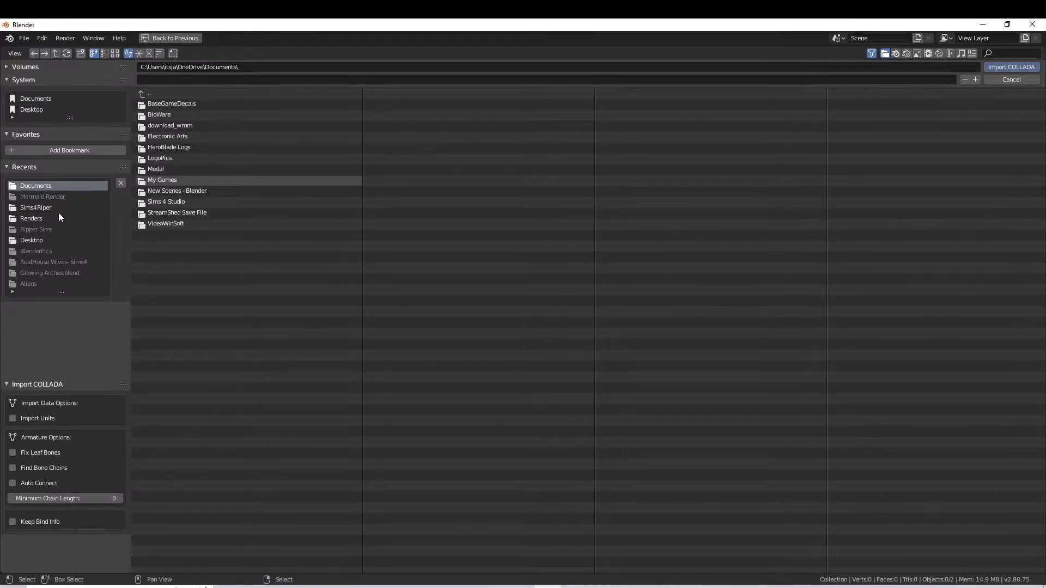
left_click(43, 239)
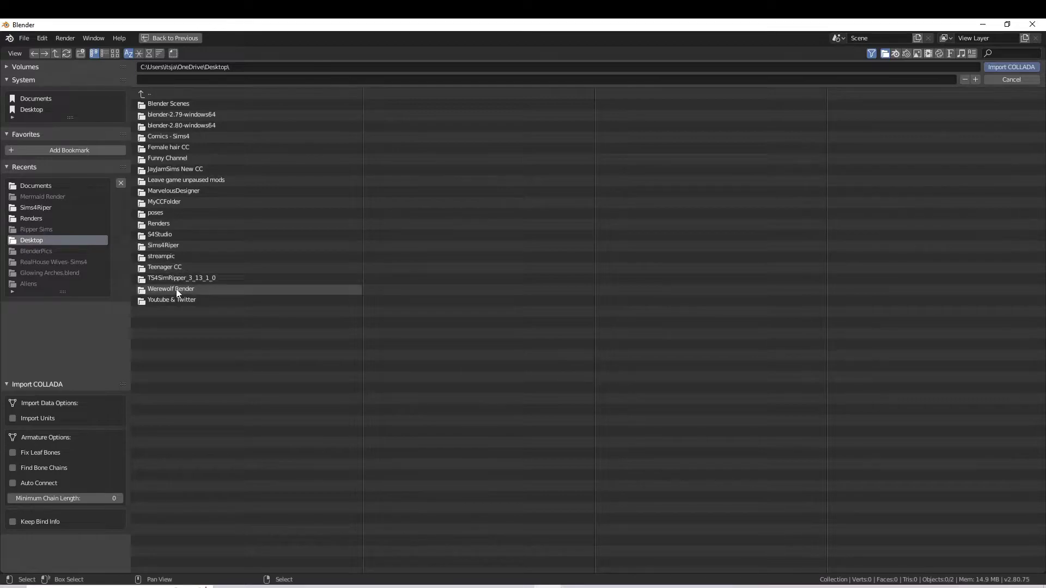
left_click(194, 289)
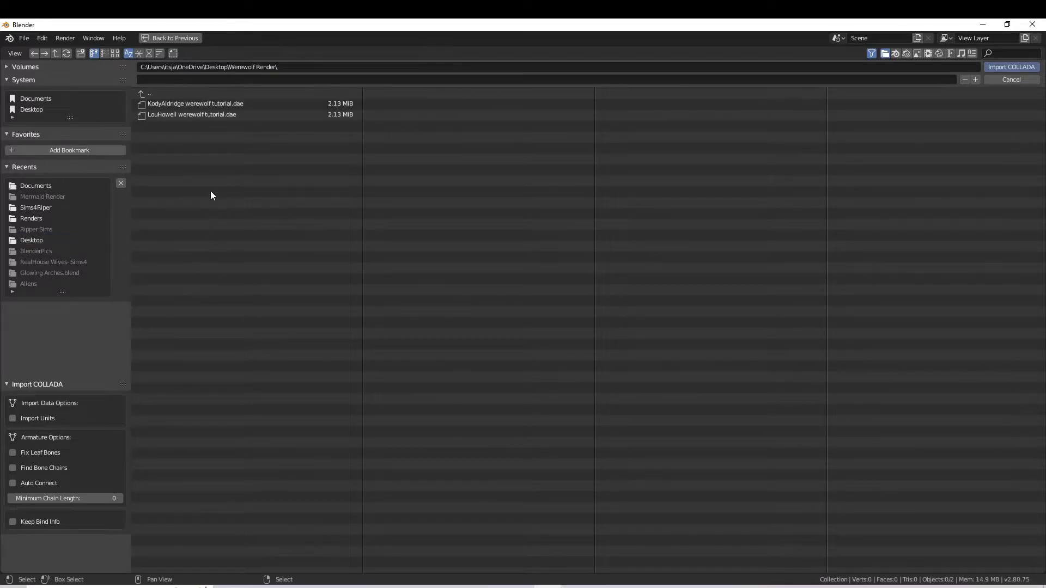
left_click(245, 103)
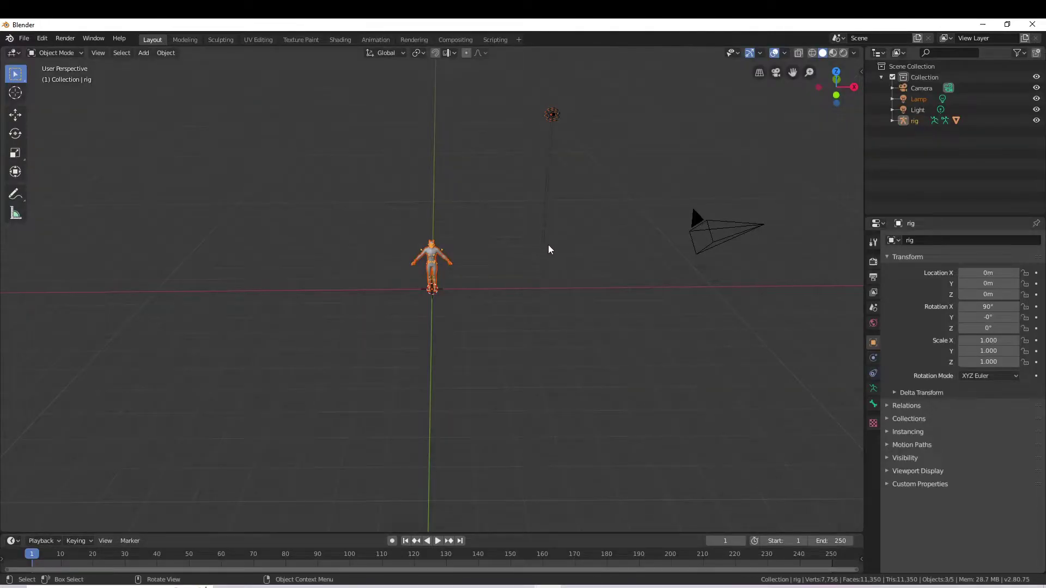
scroll(541, 252, "up", 2)
scroll(541, 252, "up", 4)
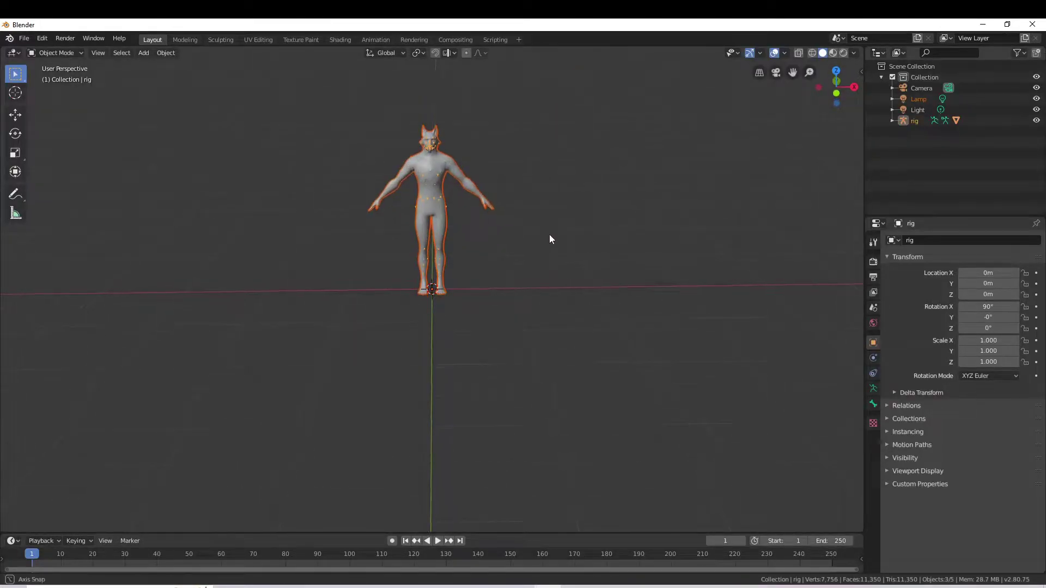
Step: Select the werewolf rig and move it along X to about 1.04 m
scroll(585, 224, "down", 1)
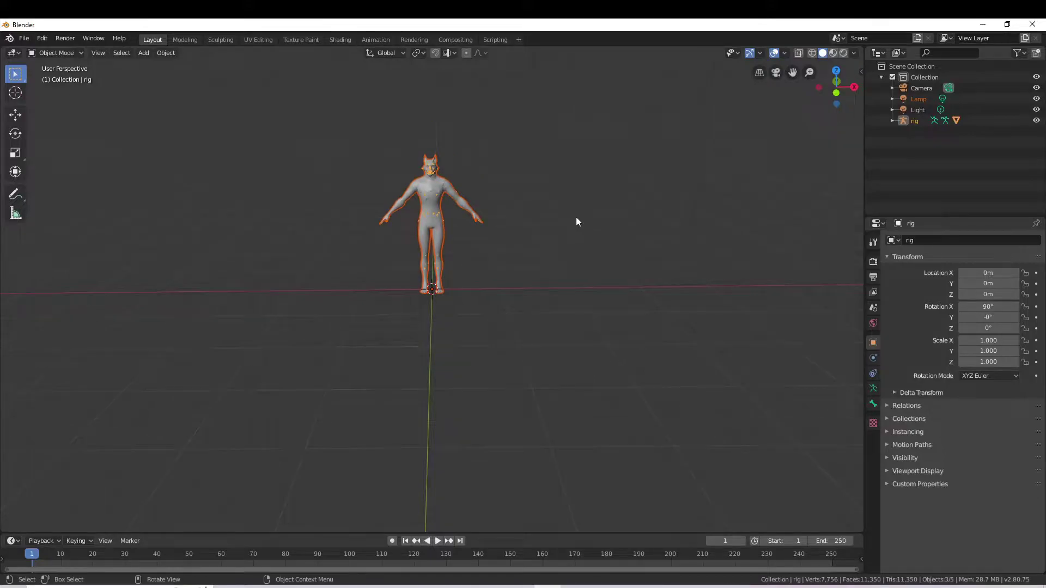
left_click(911, 120)
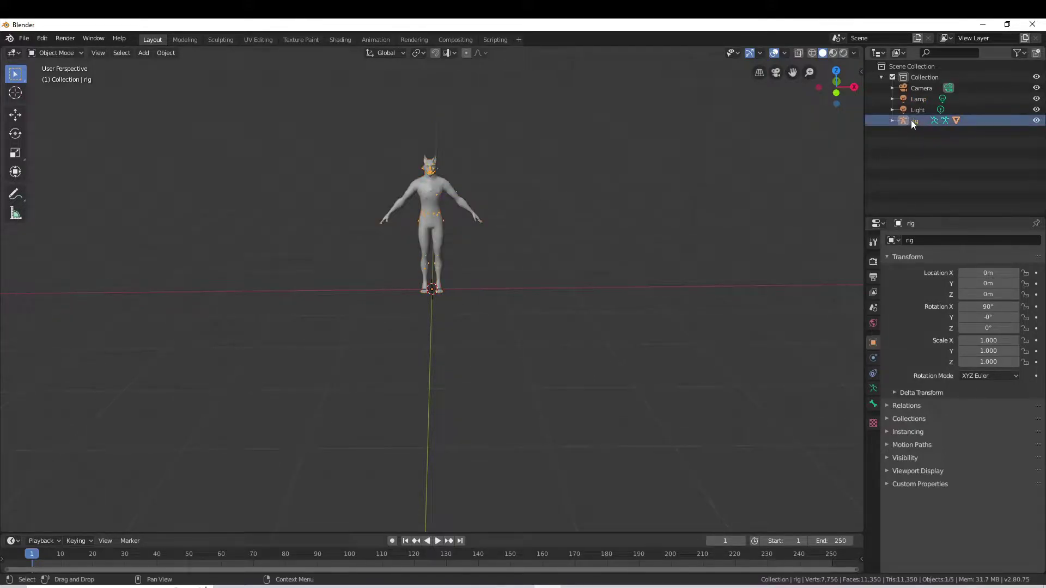
left_click(16, 115)
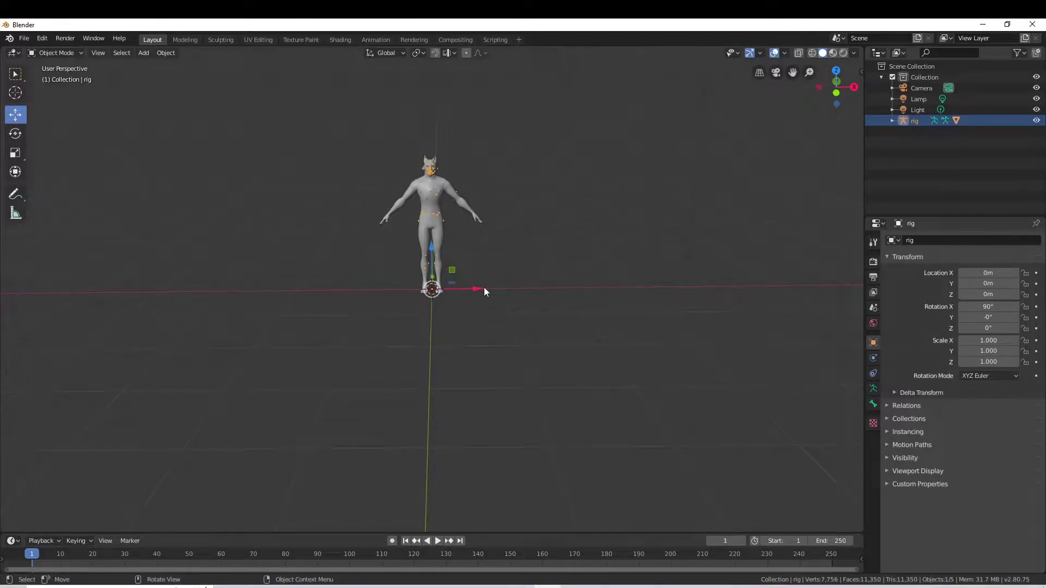
left_click_drag(484, 290, 545, 290)
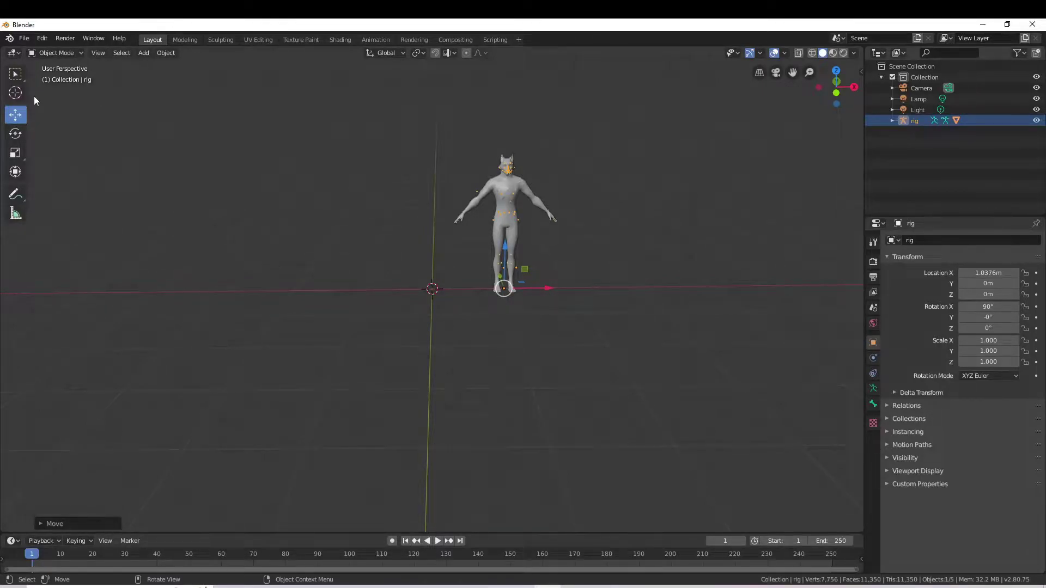
left_click(24, 38)
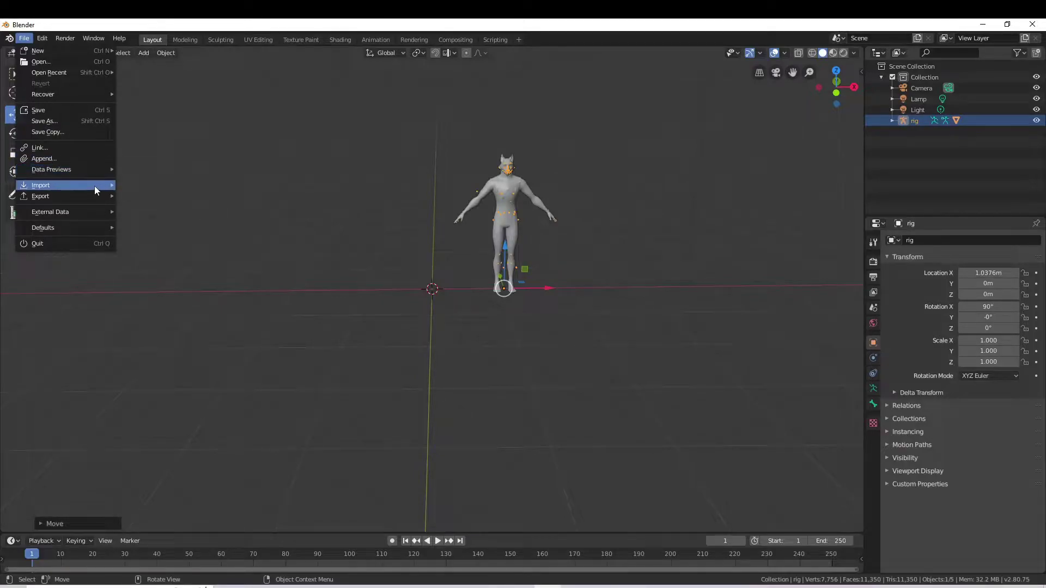
Step: Import the second werewolf Collada (.dae) file and select its rig.001
left_click(146, 186)
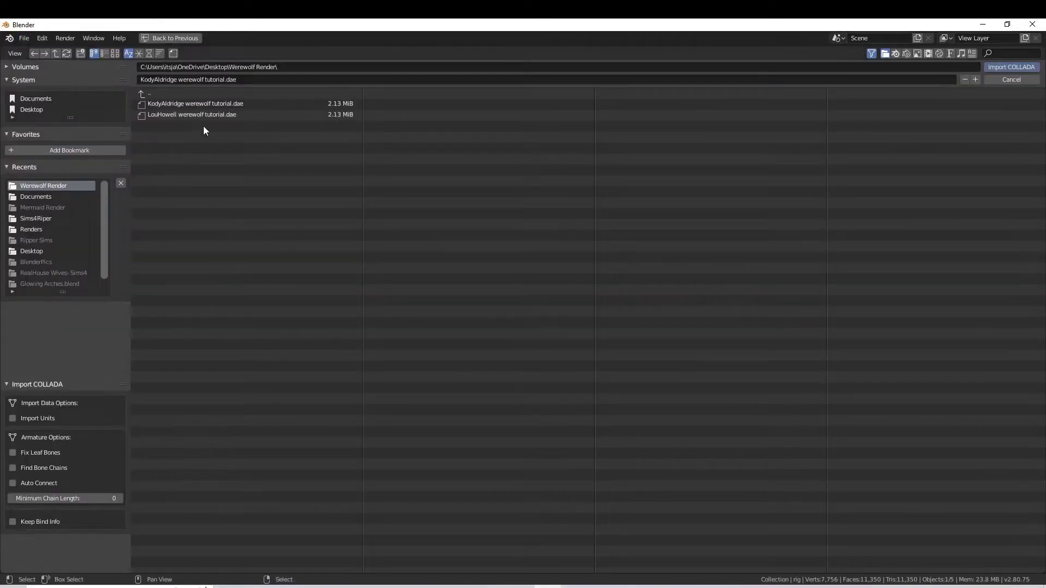
double_click(243, 114)
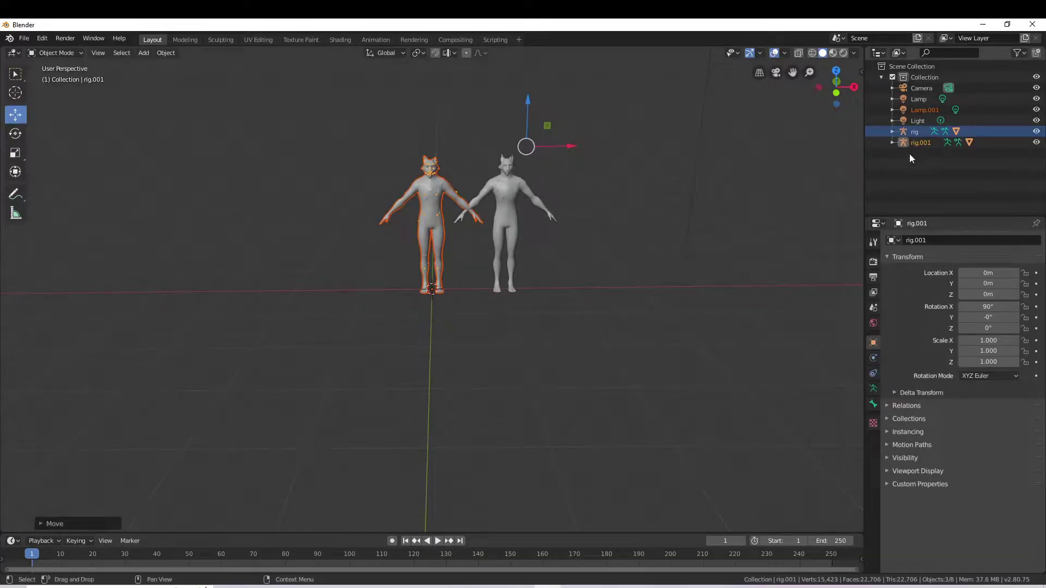
left_click(919, 132)
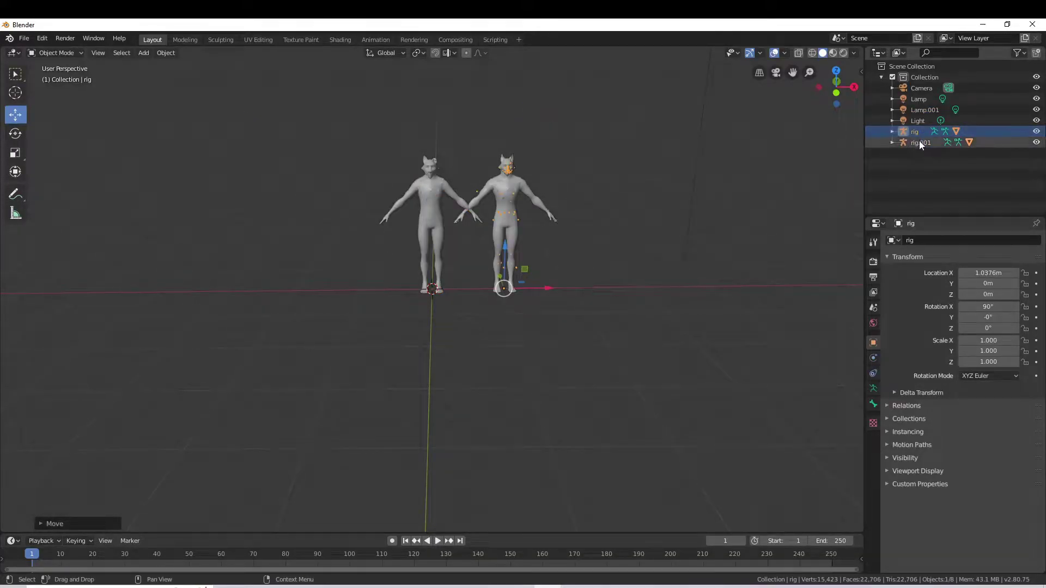
left_click(921, 143)
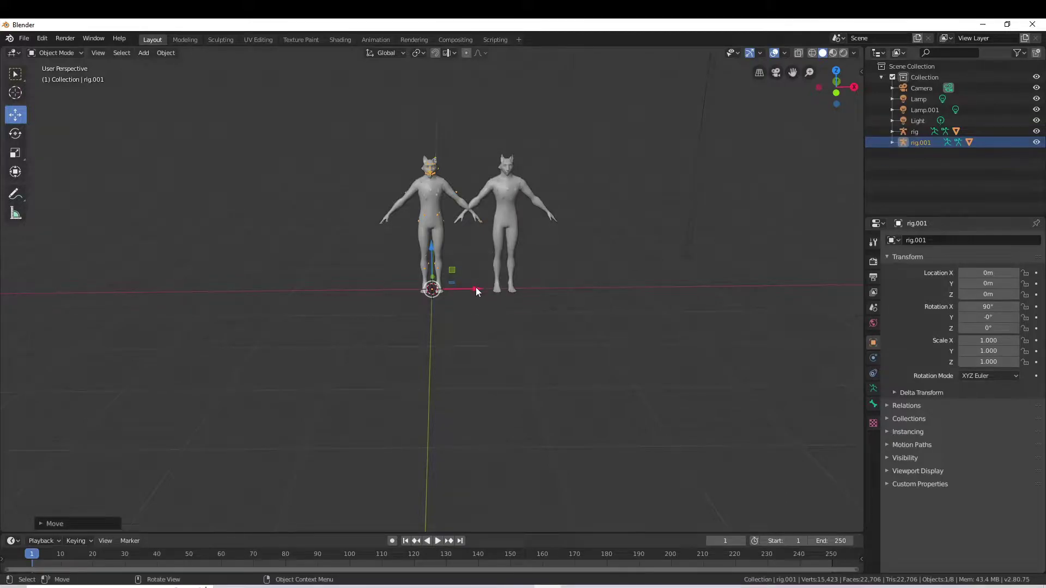
Step: Move rig.001 left to X -0.66223 m and split the 3D view into two
left_click_drag(476, 291, 426, 290)
middle_click_drag(435, 286, 451, 281)
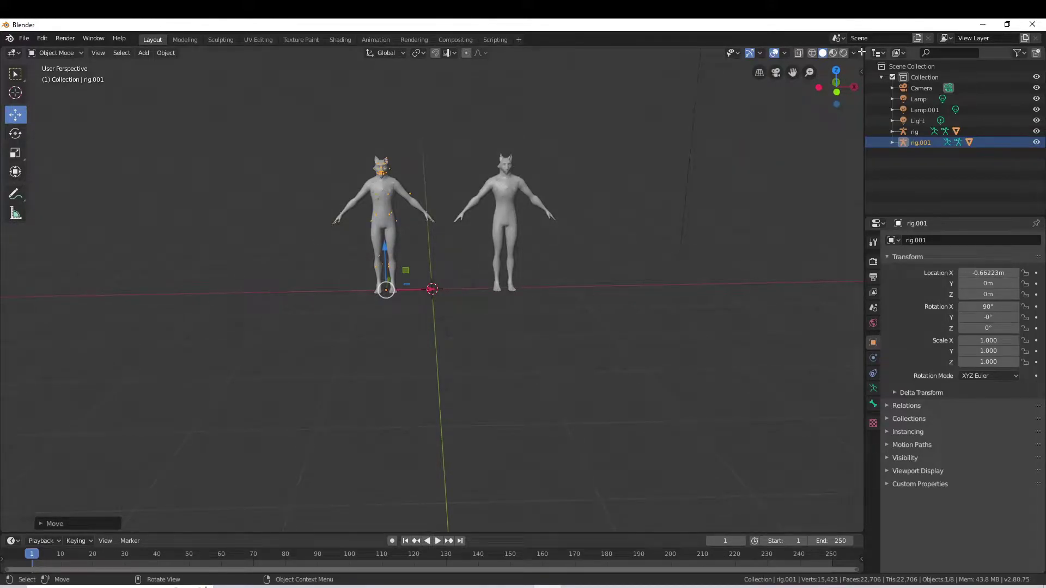
left_click_drag(863, 50, 537, 53)
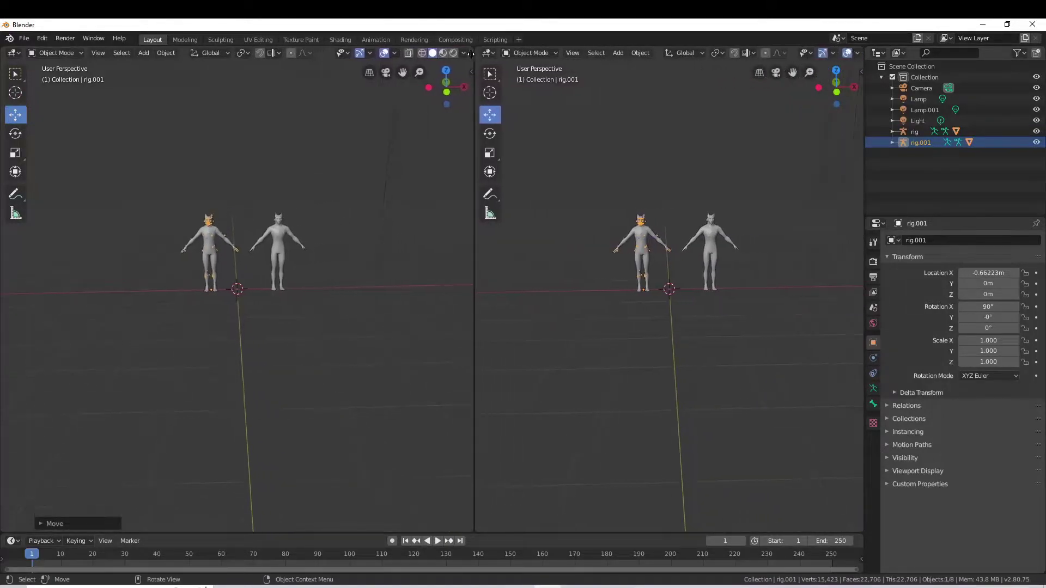
Step: Widen the right viewport, recentre both werewolves, and switch it to textured shading
left_click_drag(538, 53, 394, 59)
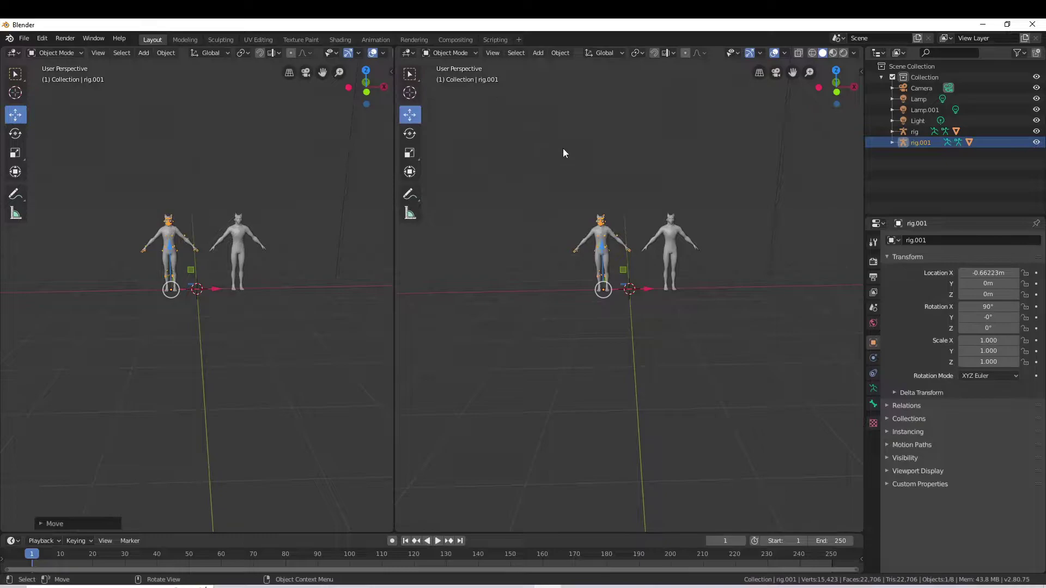
middle_click_drag(632, 204, 636, 205)
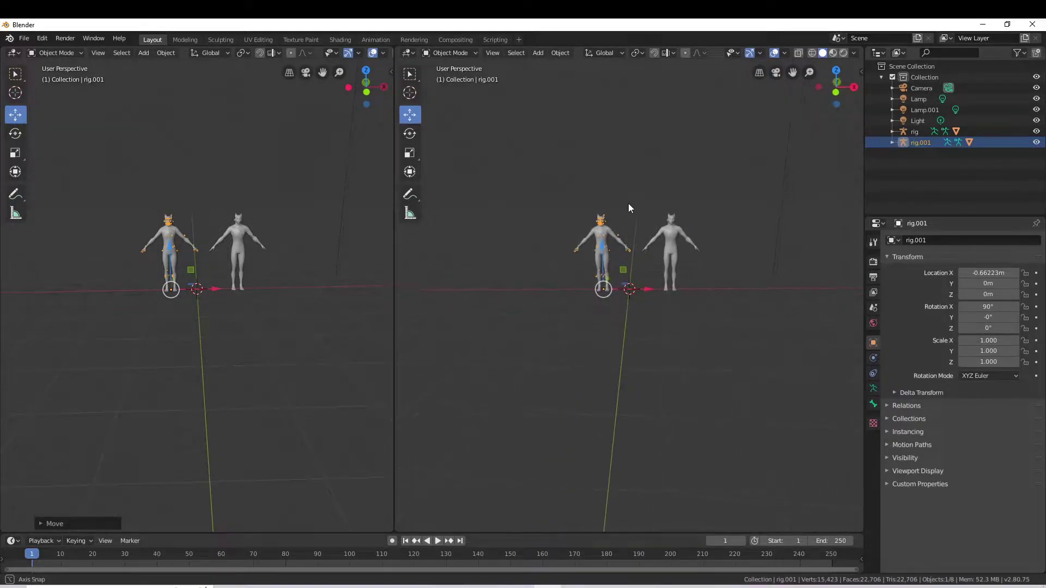
left_click(637, 201)
middle_click_drag(636, 202, 625, 211)
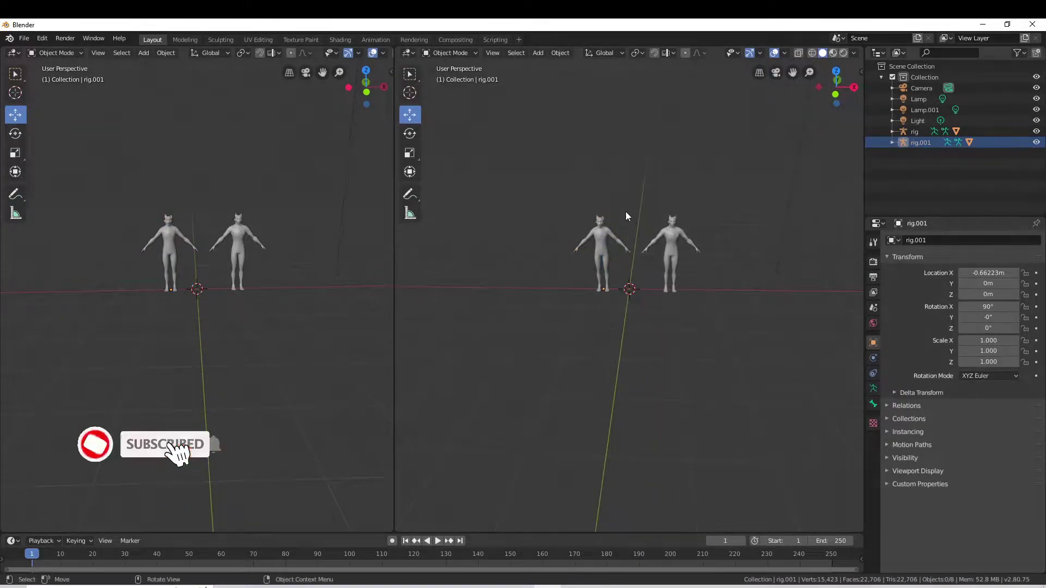
scroll(626, 211, "up", 3)
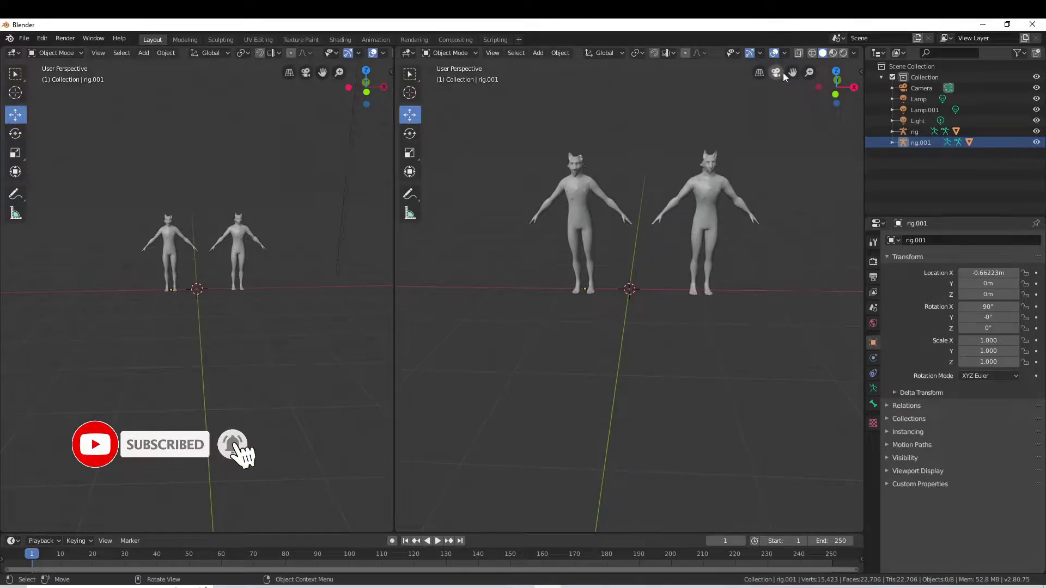
left_click_drag(793, 72, 763, 122)
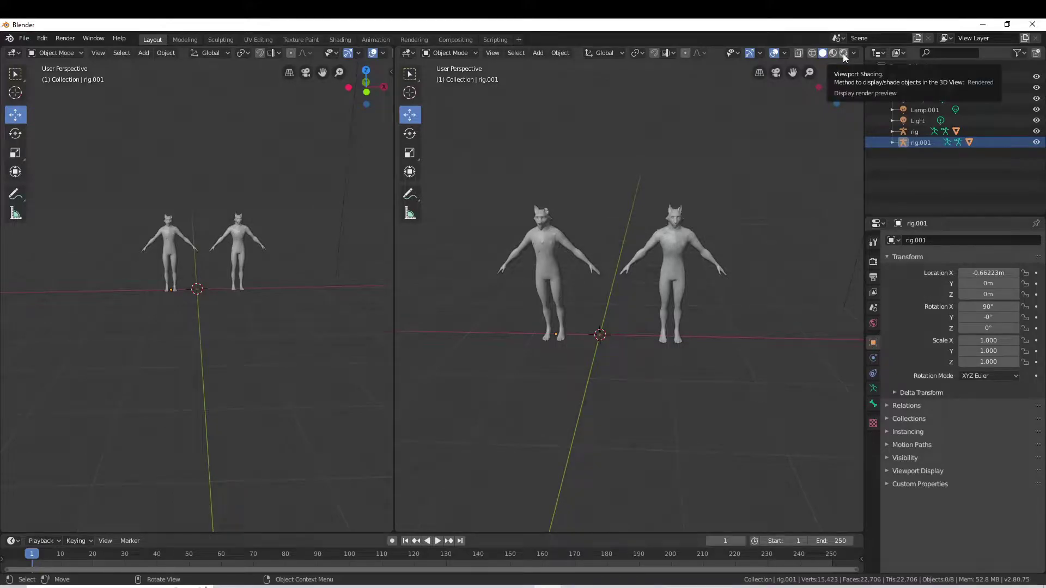
left_click(844, 53)
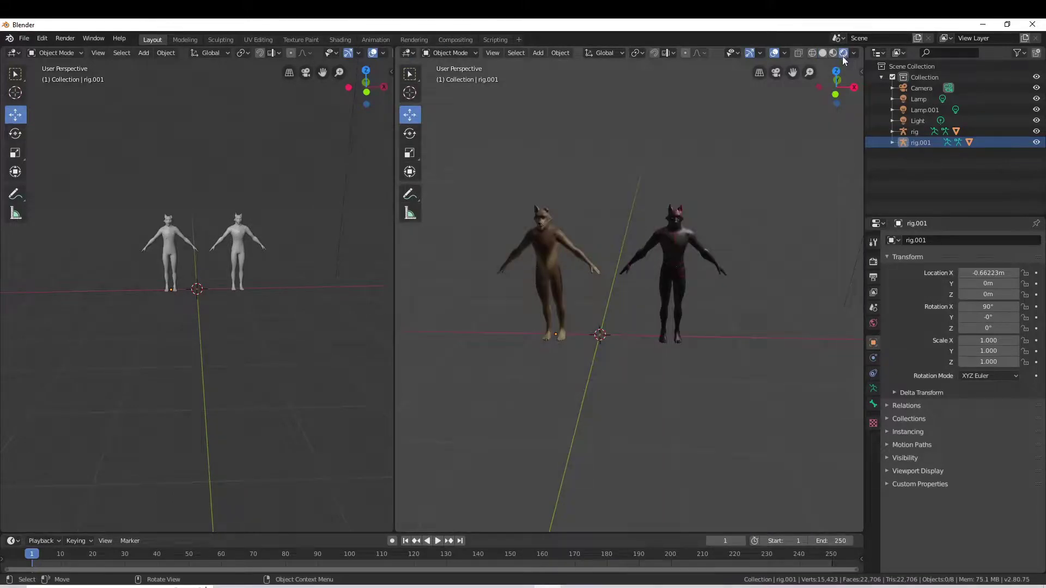
mouse_move(749, 214)
middle_mouse_down()
mouse_move(677, 221)
mouse_move(834, 218)
mouse_move(765, 214)
middle_mouse_up()
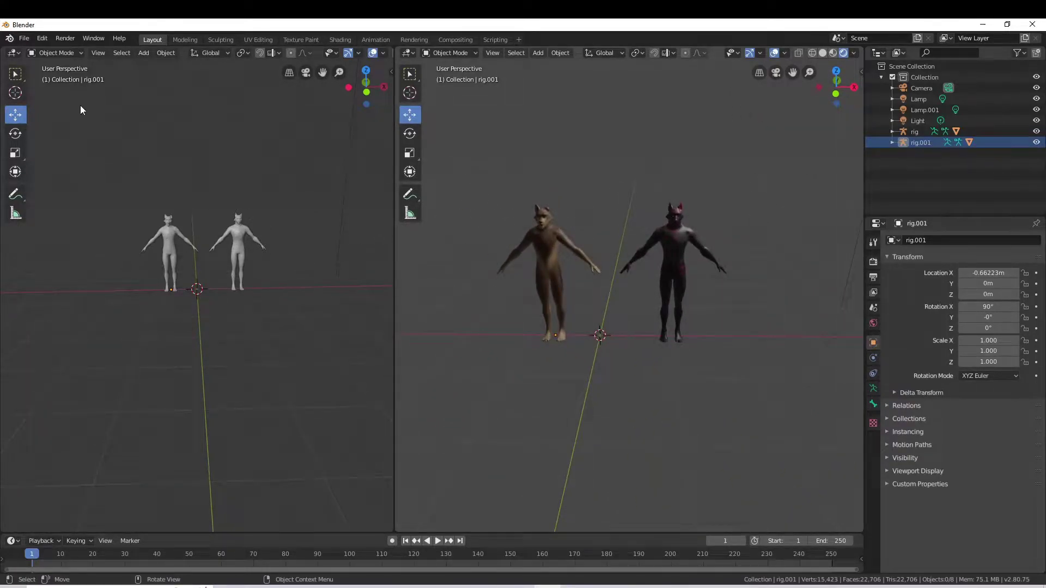
Step: Turn the left area into a Shader Editor with its sidebar hidden
left_click(16, 54)
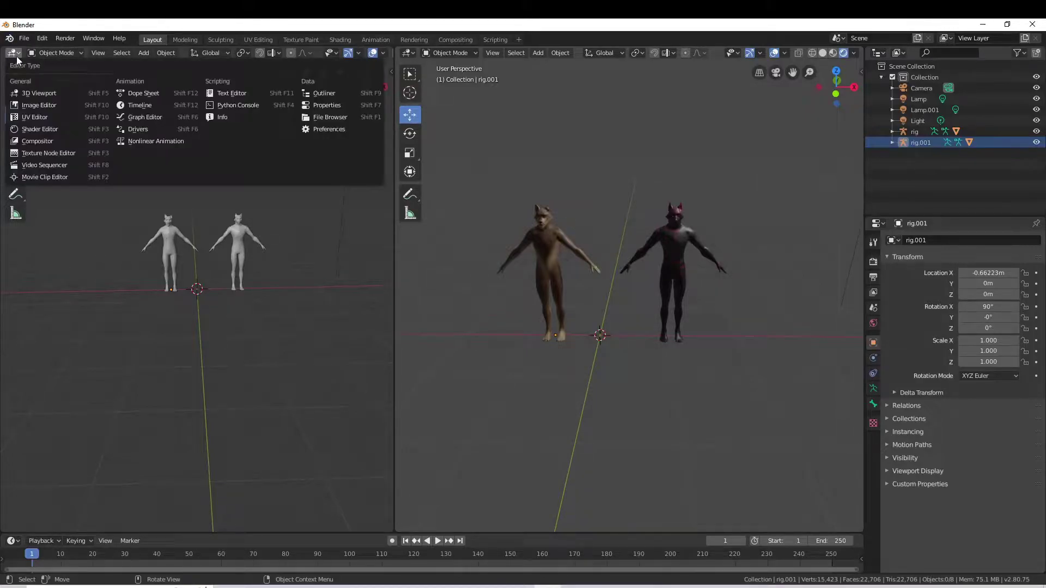
left_click(26, 128)
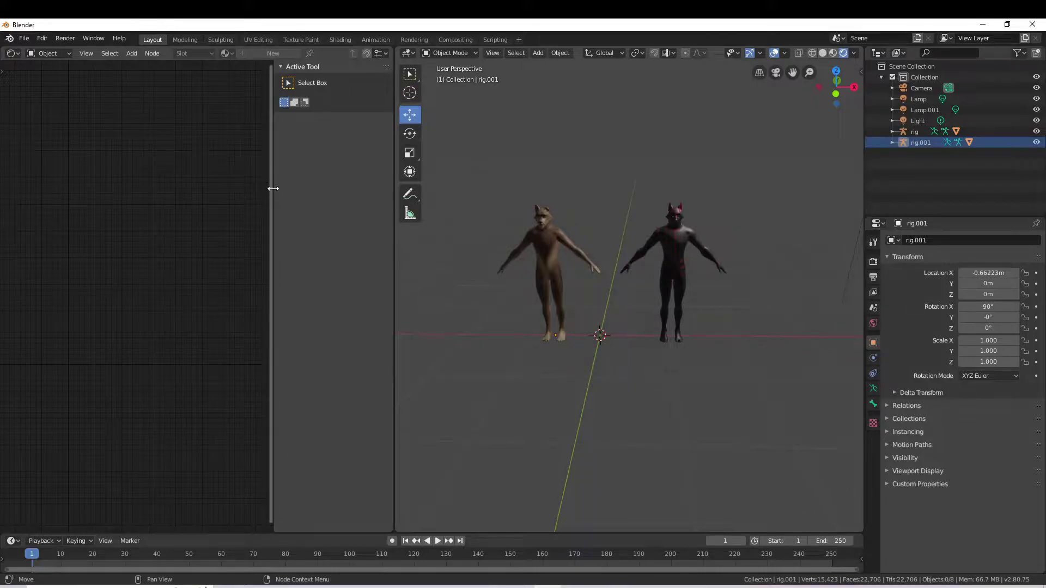
left_click_drag(273, 187, 388, 189)
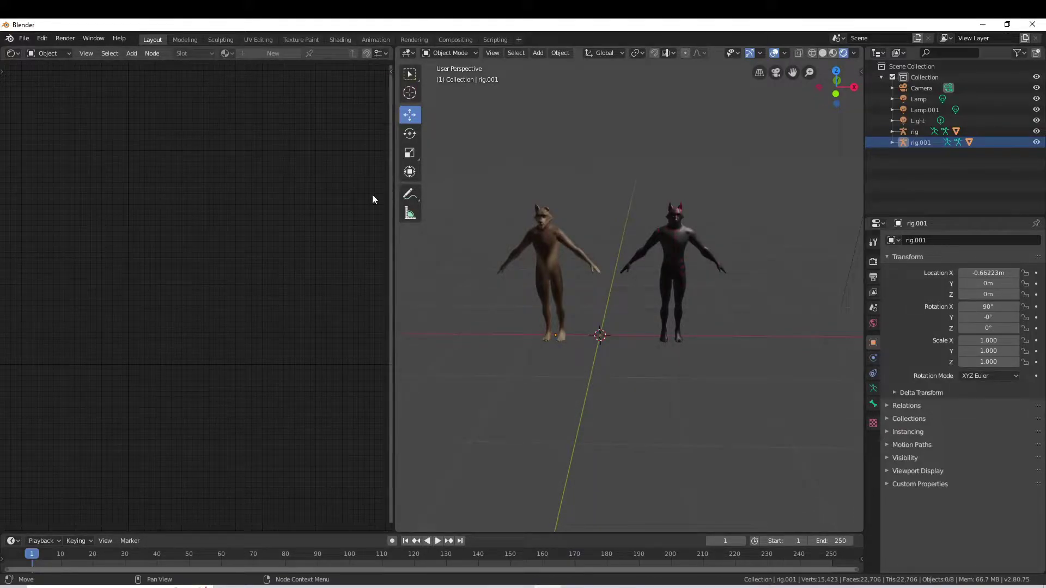
Step: Expand rig.001 and select the brown werewolf's body mesh to show its material nodes
left_click(919, 142)
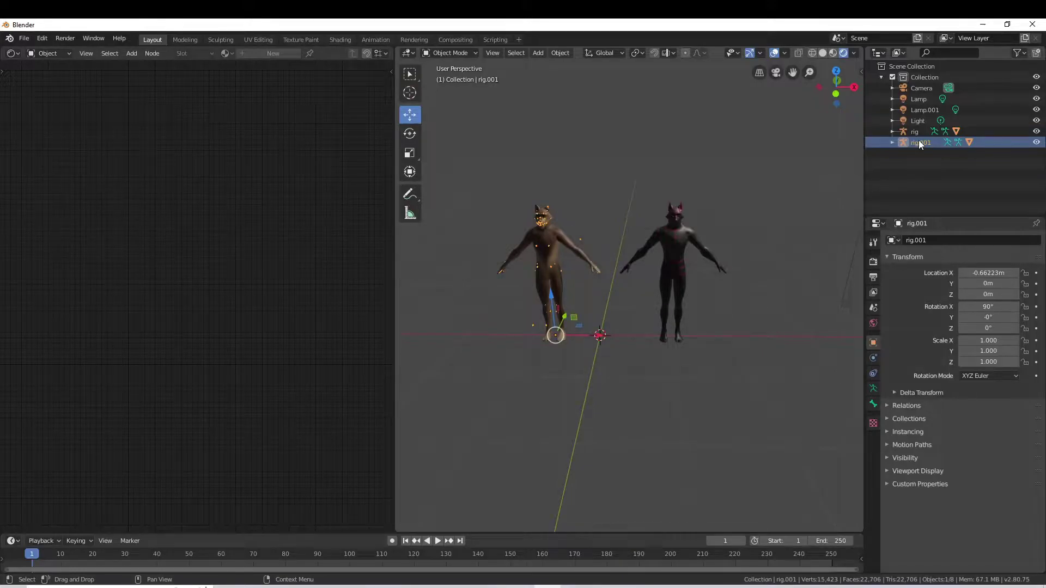
left_click(893, 143)
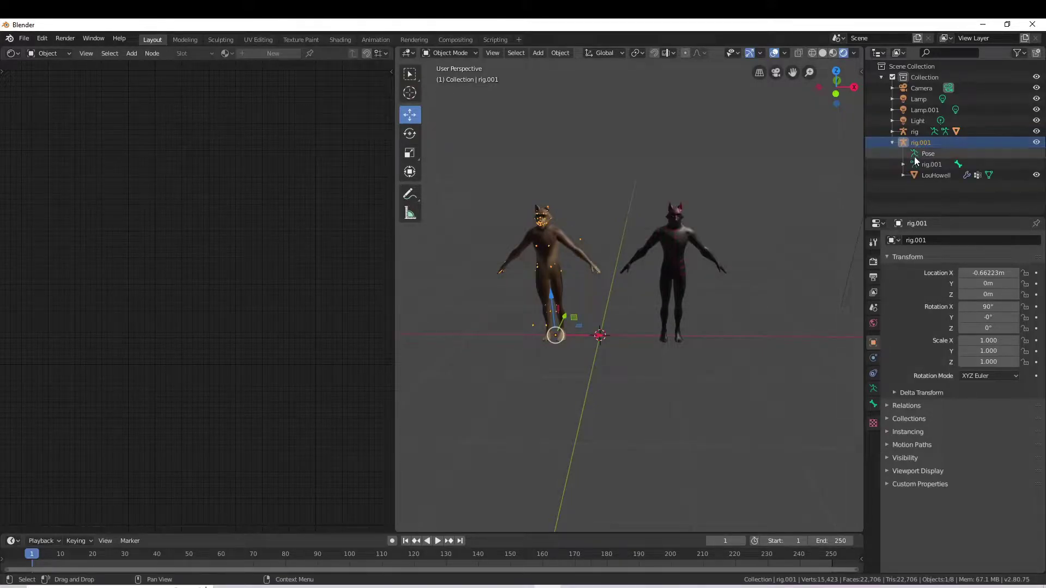
left_click(924, 175)
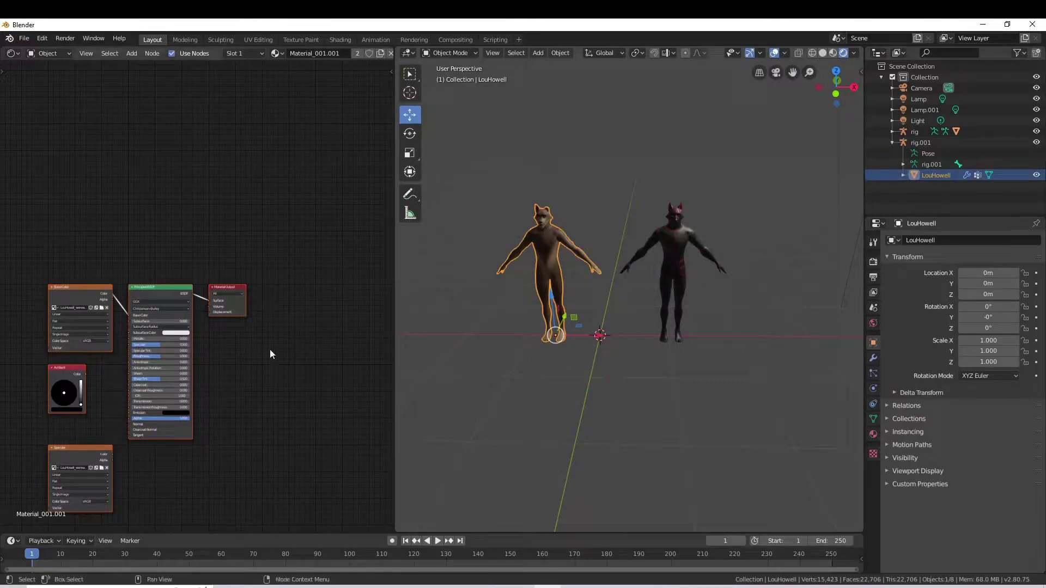
mouse_move(273, 377)
middle_mouse_down()
mouse_move(328, 297)
mouse_move(316, 271)
middle_mouse_up()
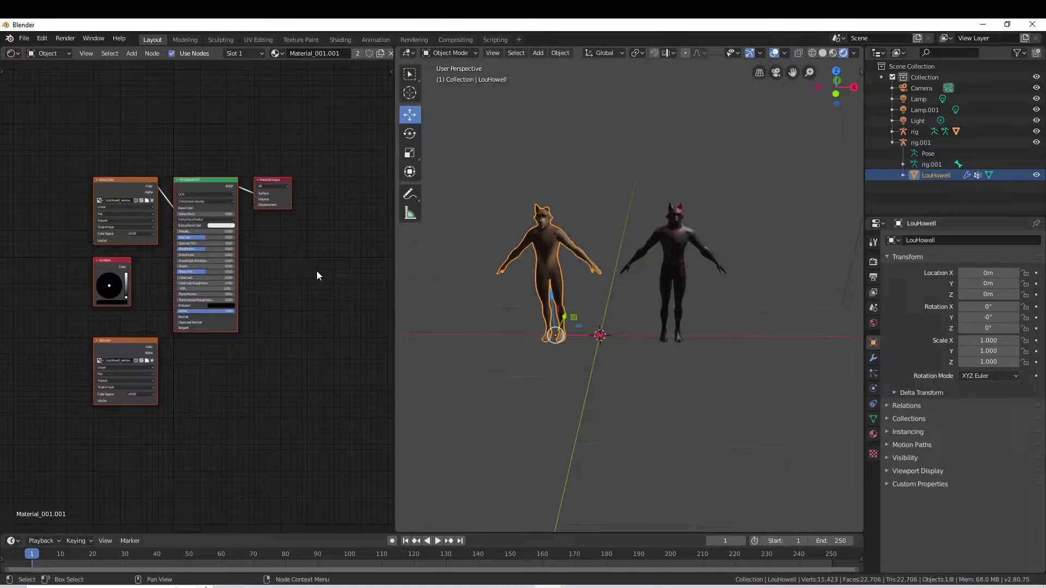
scroll(316, 270, "up", 2)
scroll(316, 270, "up", 2)
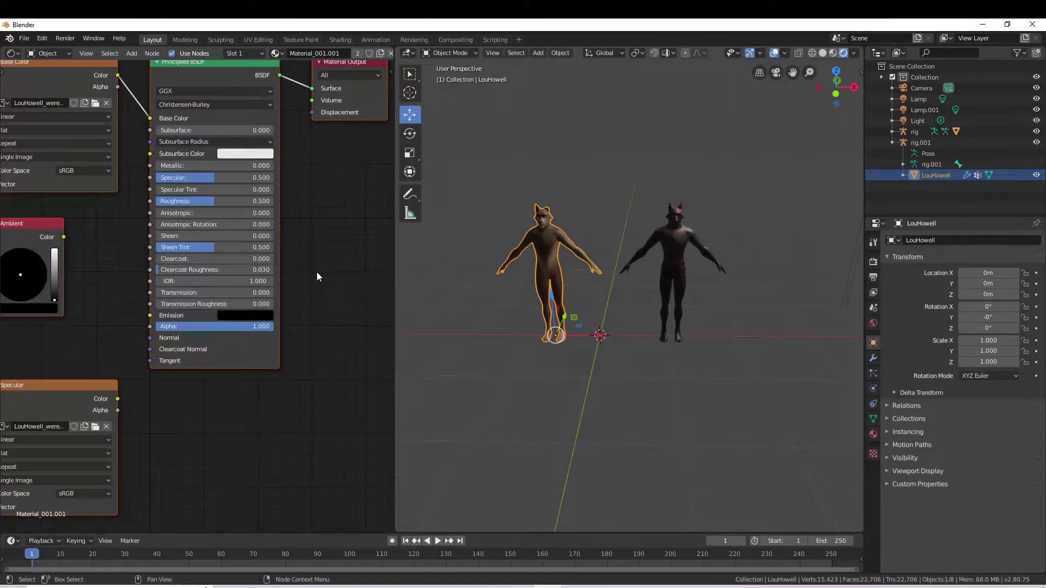
middle_click_drag(317, 277, 310, 306)
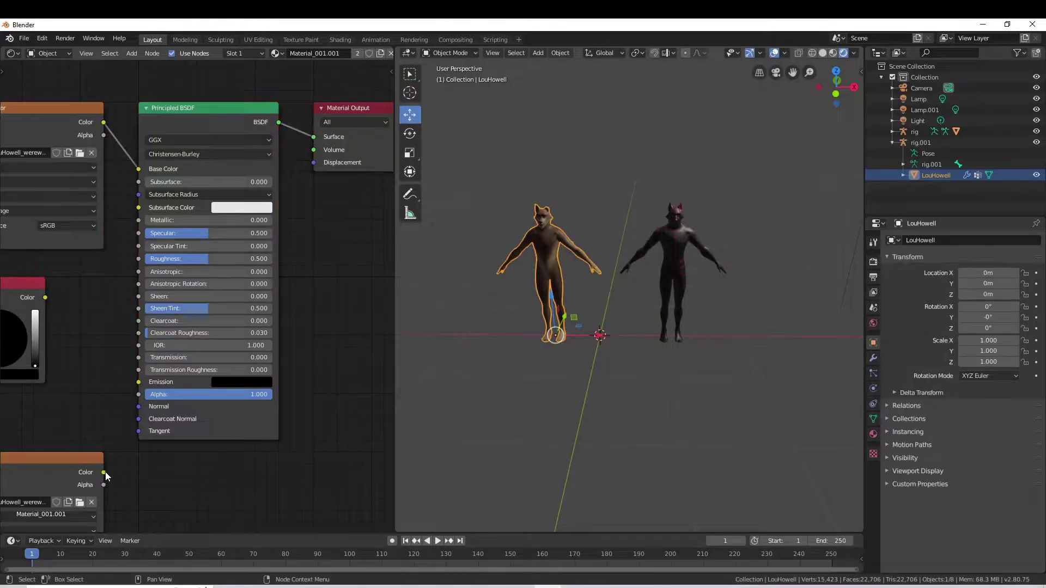
Step: Link the Specular texture's Color to the Principled BSDF's Specular input
mouse_move(105, 472)
left_mouse_down()
mouse_move(120, 257)
mouse_move(138, 234)
left_mouse_up()
scroll(251, 241, "up", 2)
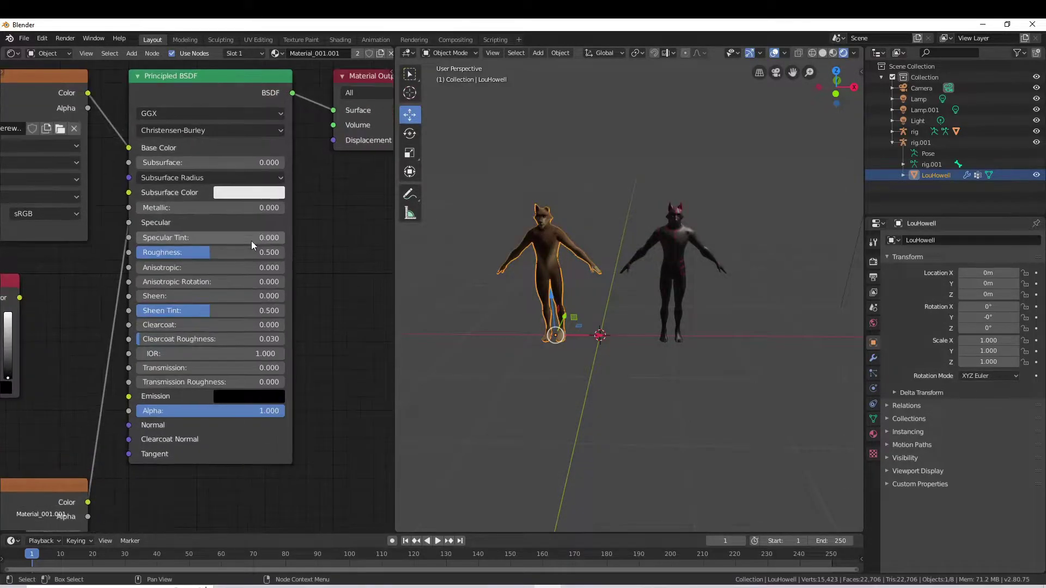
middle_click_drag(329, 241, 325, 309)
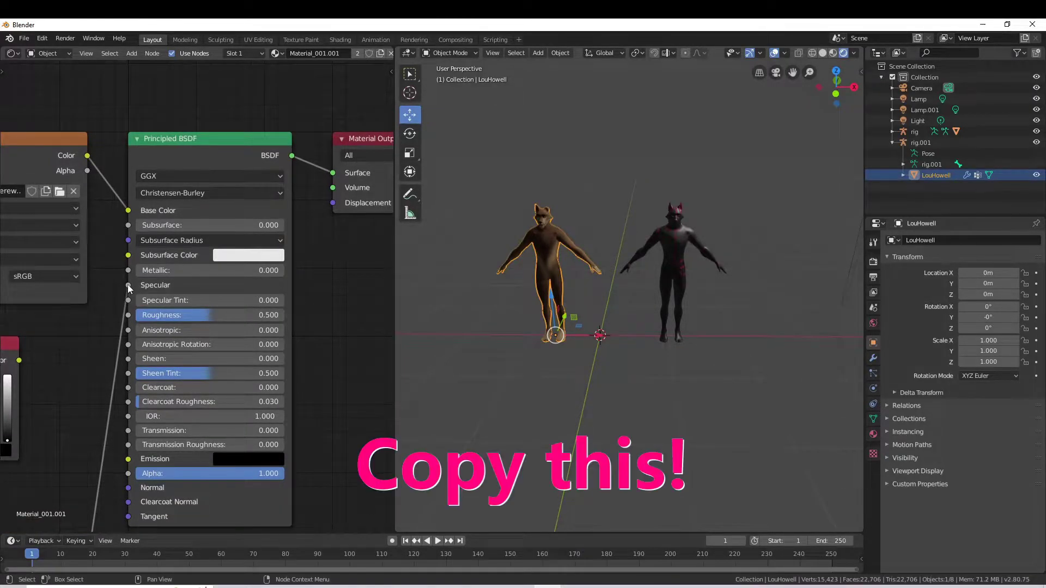
mouse_move(127, 284)
left_mouse_down()
mouse_move(106, 292)
mouse_move(128, 285)
left_mouse_up()
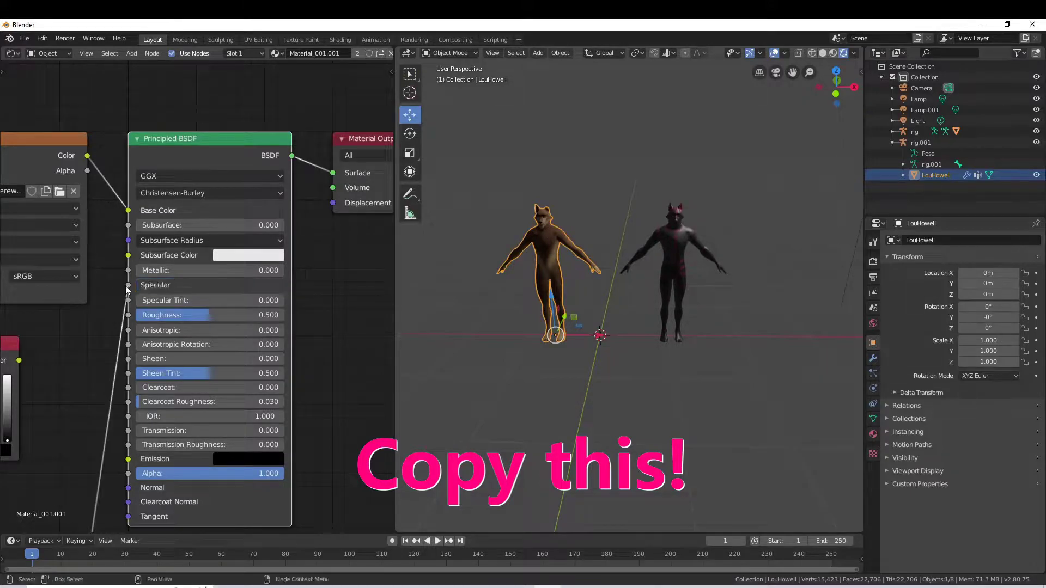
middle_click_drag(301, 233, 255, 288)
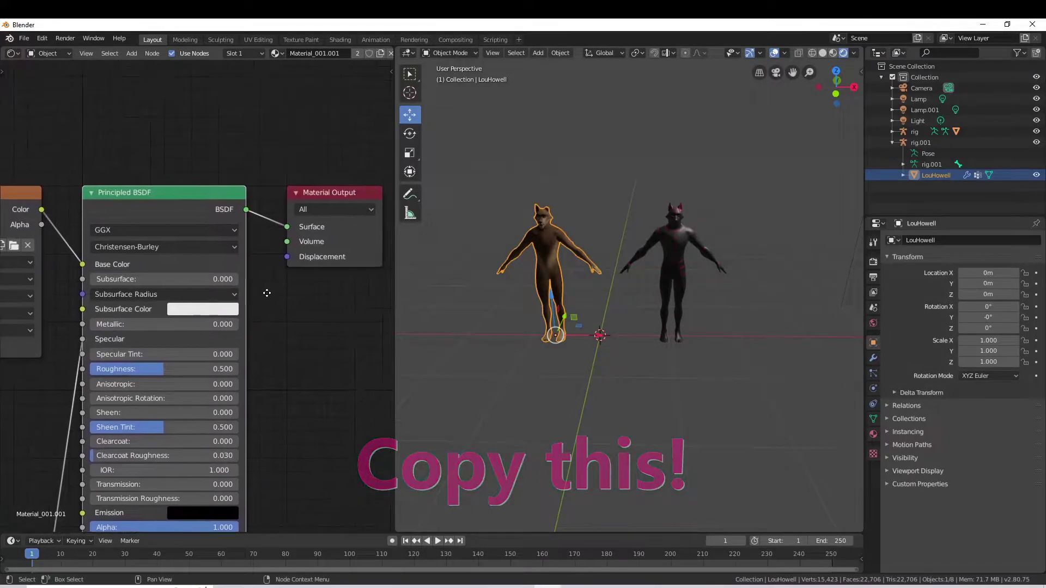
Step: Add a Mix Shader fed by the Principled BSDF, with the texture's Alpha as Fac
left_click(132, 54)
mouse_move(148, 103)
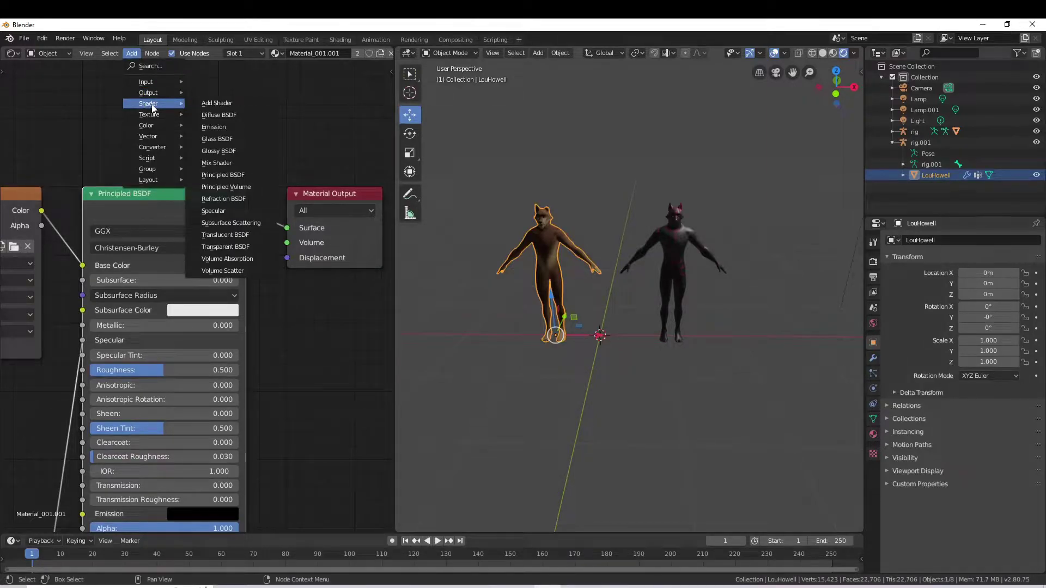
left_click(235, 162)
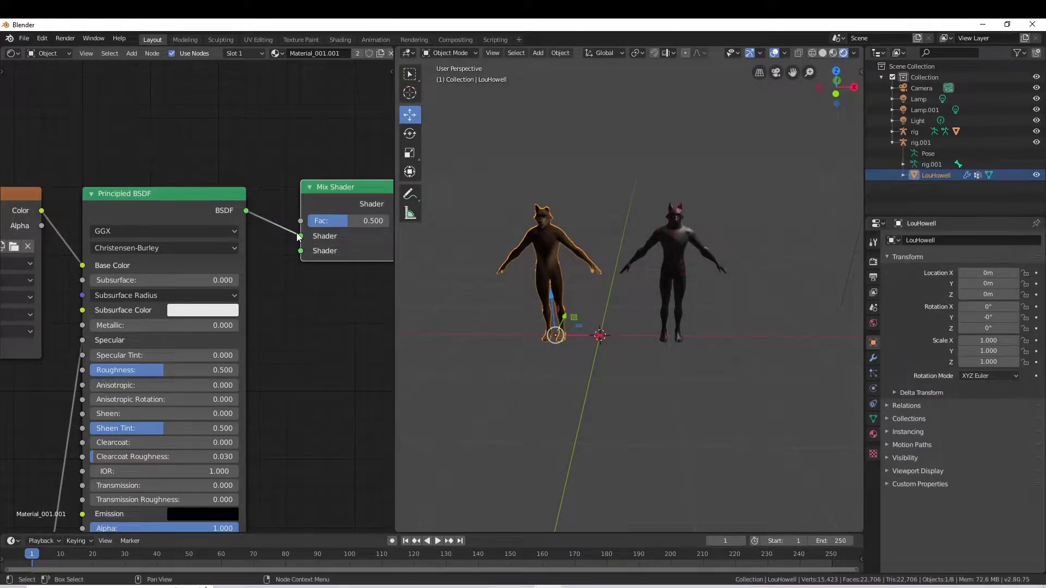
left_click_drag(299, 236, 299, 253)
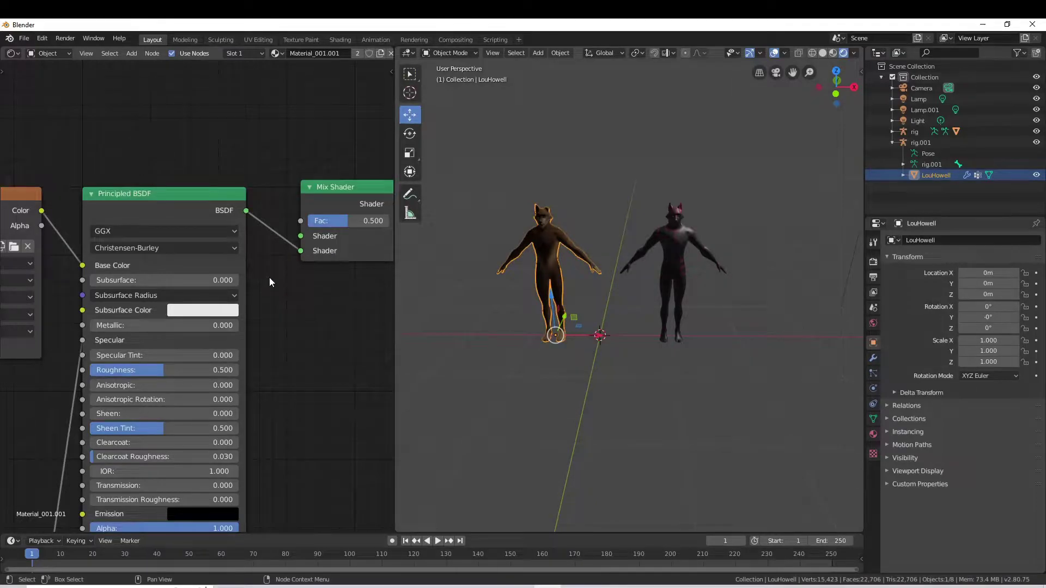
middle_click_drag(269, 276, 285, 277)
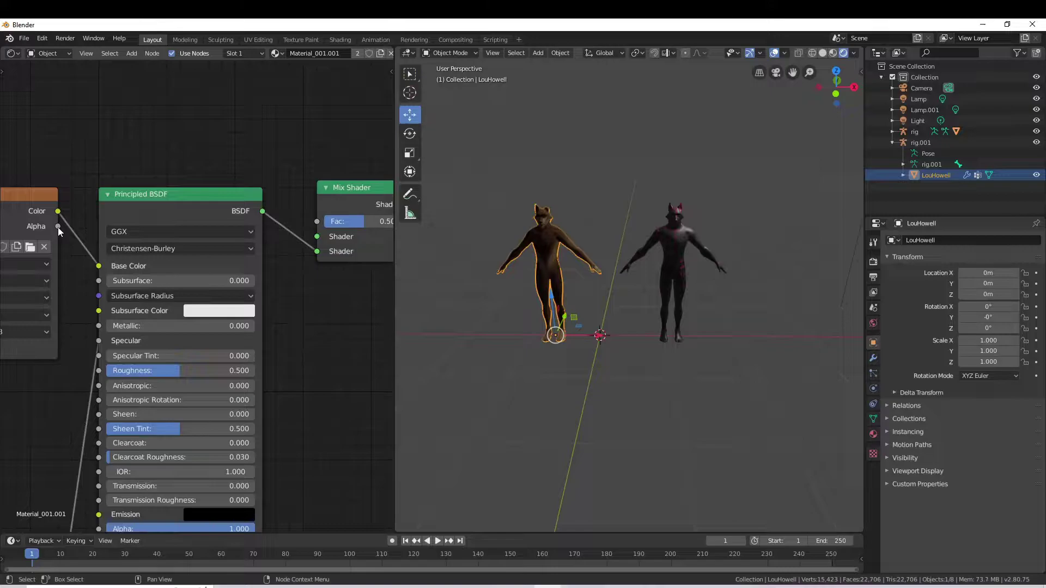
left_click_drag(58, 226, 314, 225)
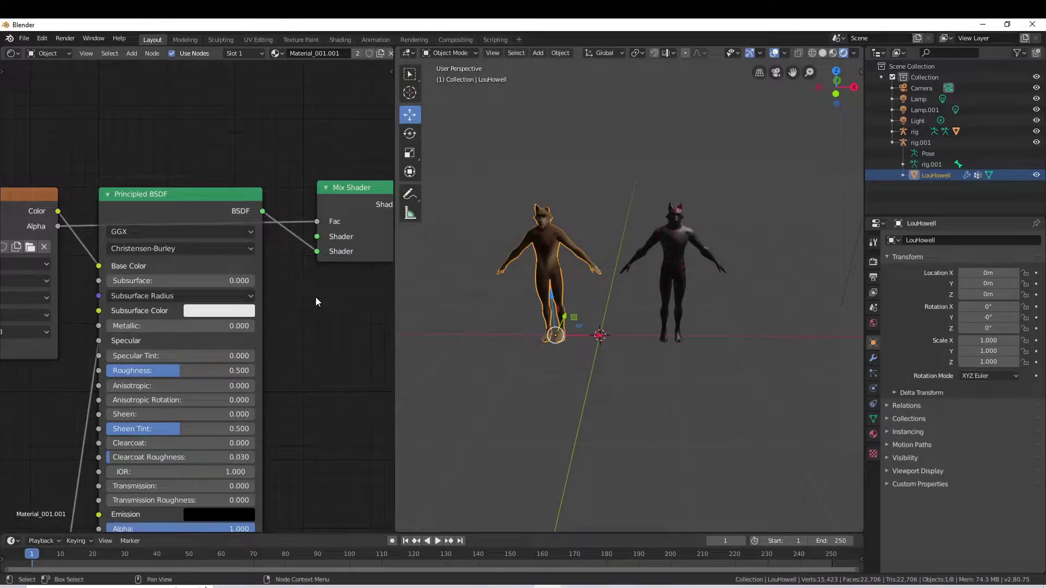
Step: Add a Transparent BSDF and plug it into the Mix Shader's first Shader input
left_click(132, 55)
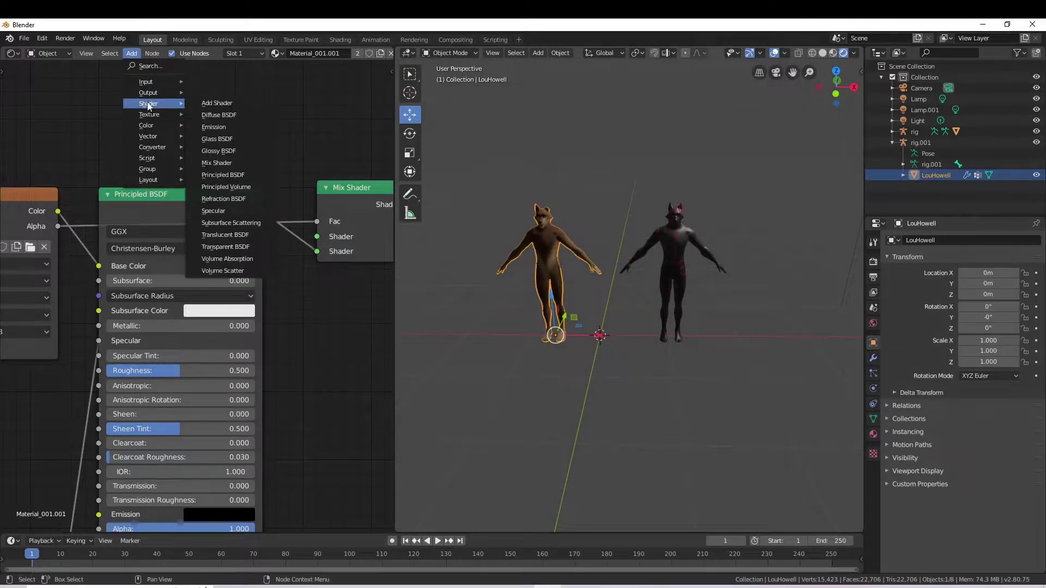
mouse_move(148, 103)
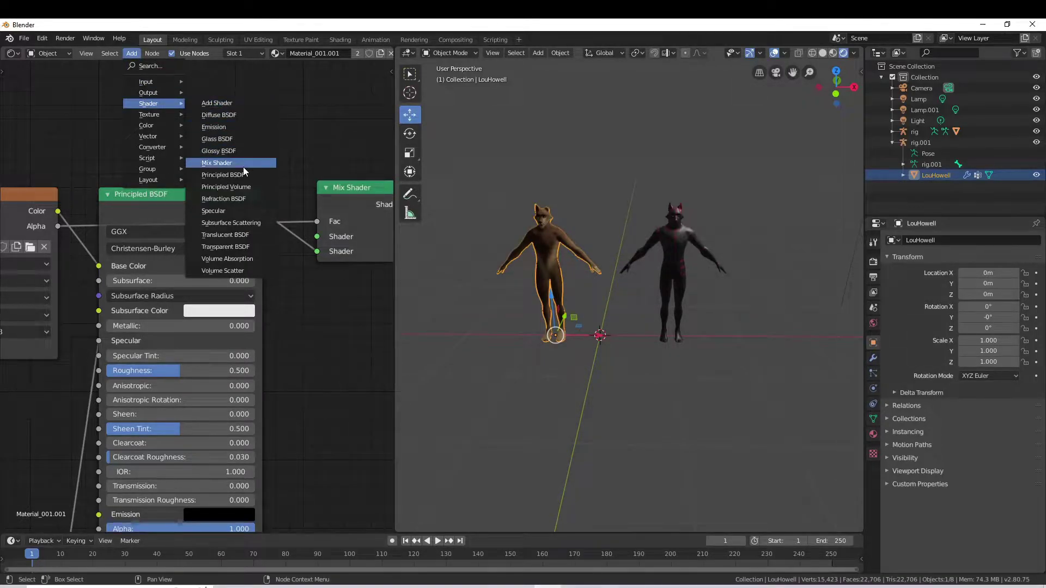
left_click(259, 247)
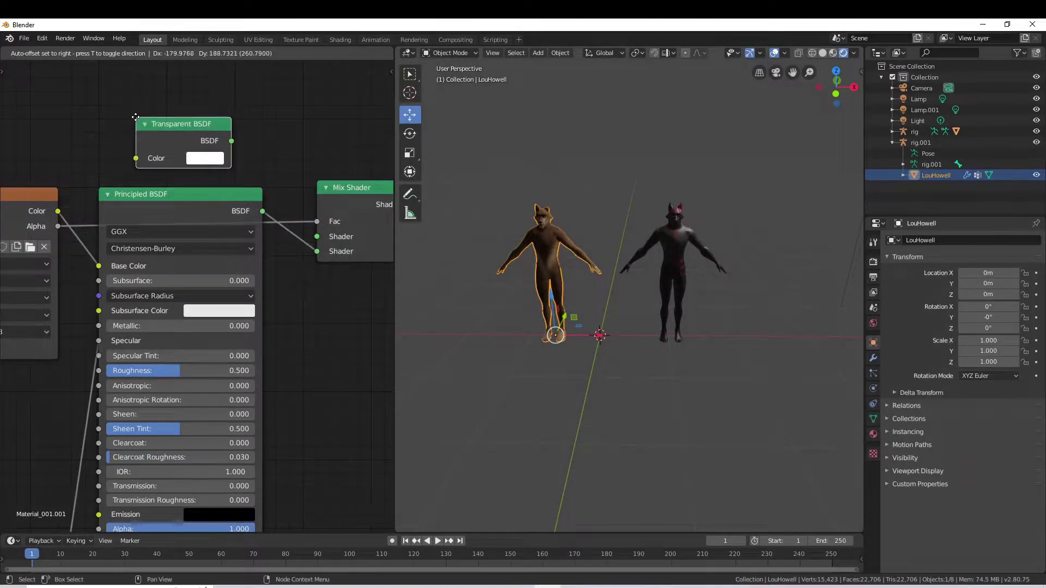
left_click(137, 120)
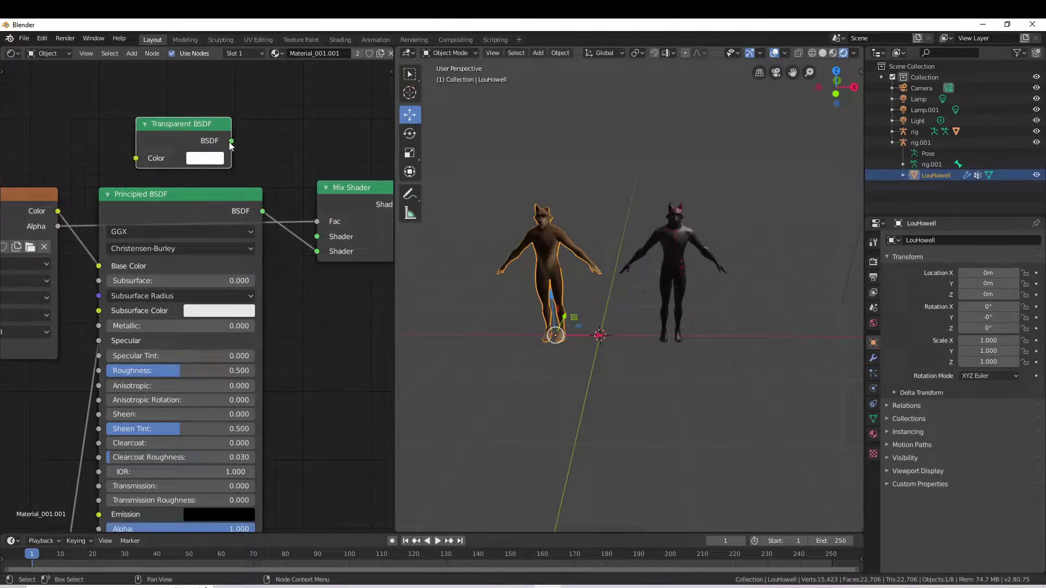
left_click_drag(231, 141, 320, 239)
scroll(312, 313, "down", 1)
scroll(308, 312, "down", 1)
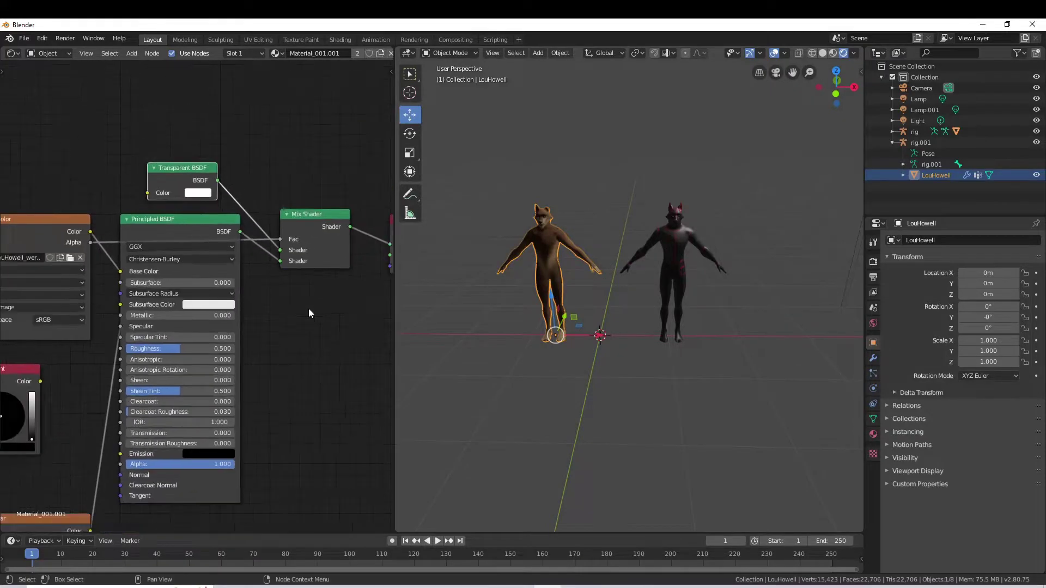
scroll(309, 308, "down", 1)
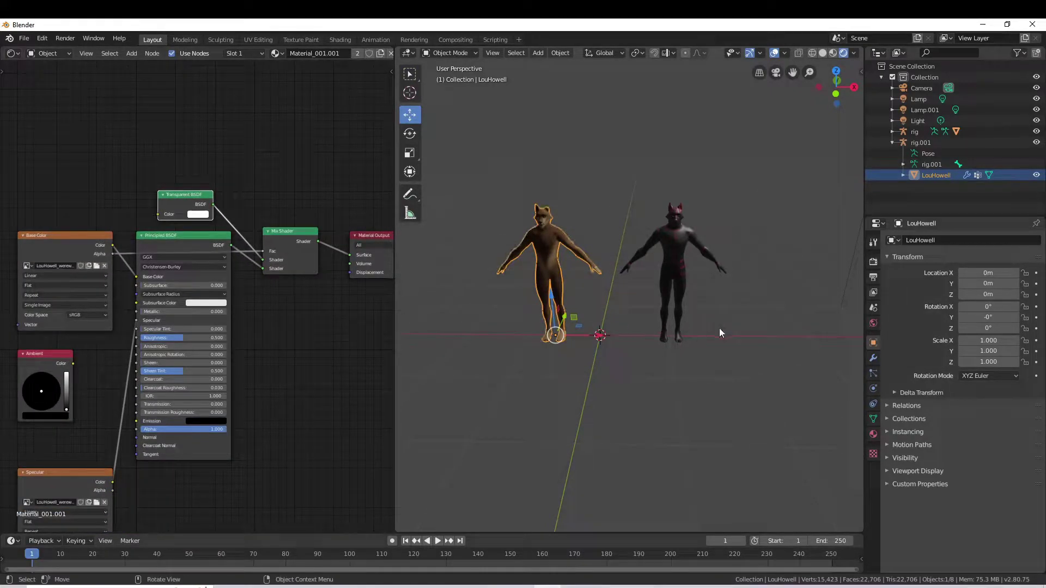
Step: Set the LouHowell material's Blend Mode and Shadow Mode to Alpha Hashed
left_click(875, 436)
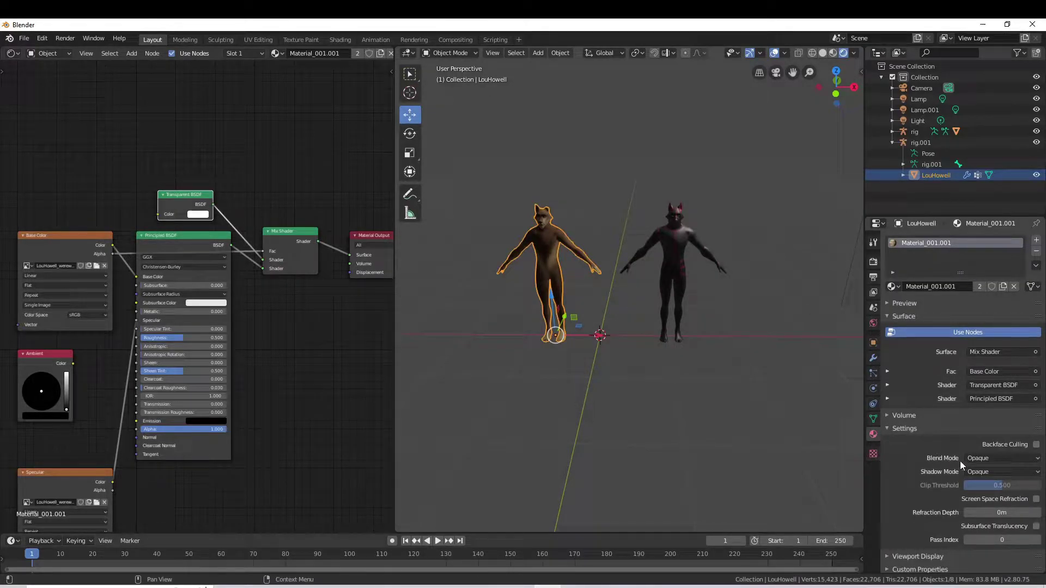
left_click(996, 461)
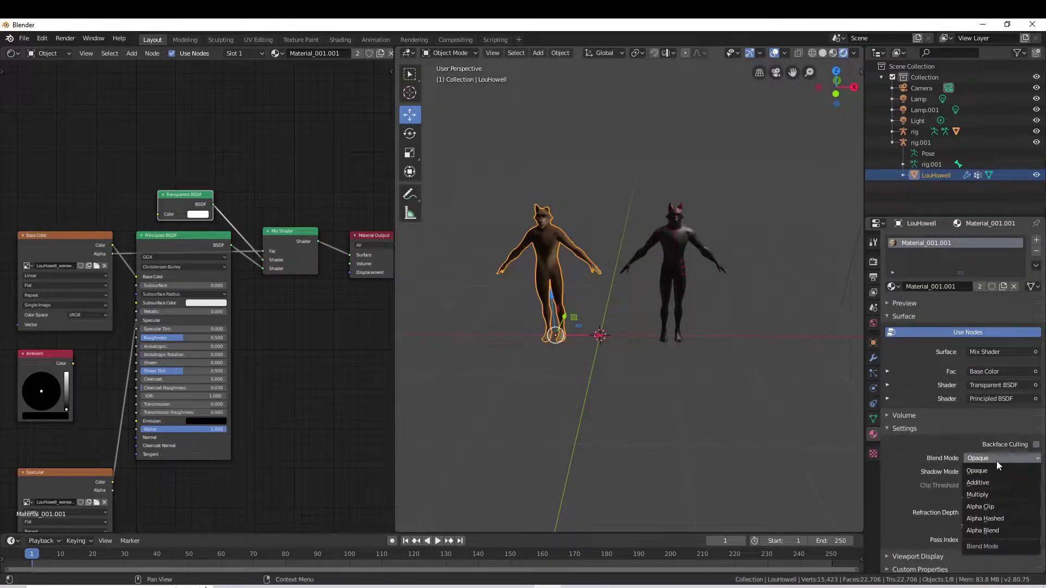
left_click(989, 518)
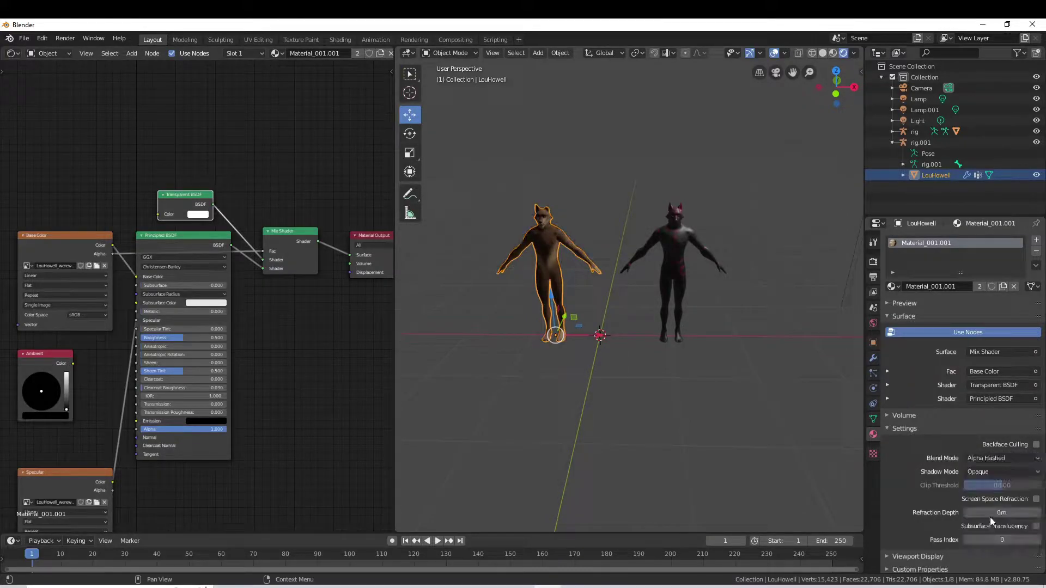
left_click(994, 472)
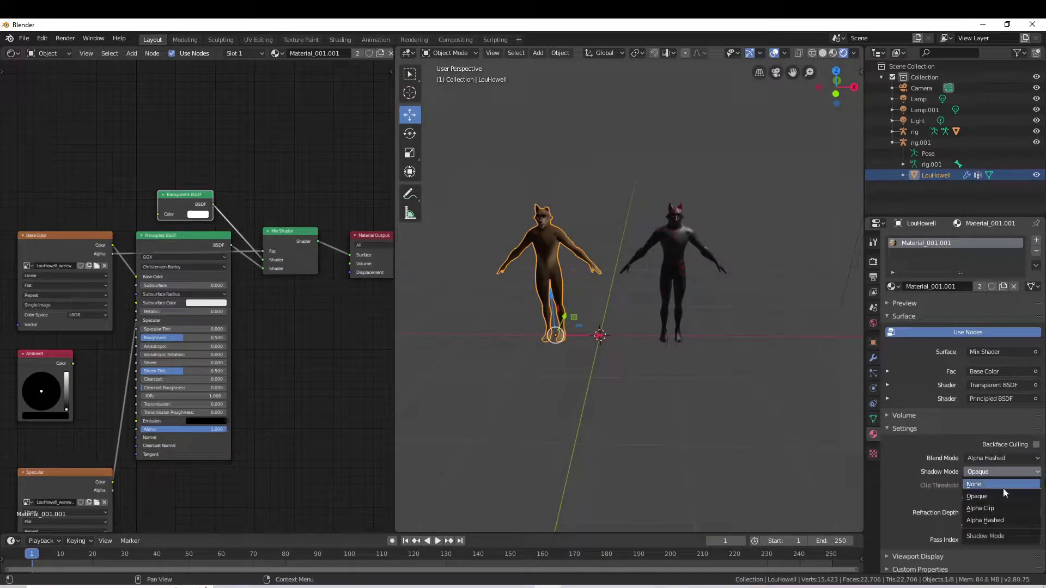
left_click(1015, 520)
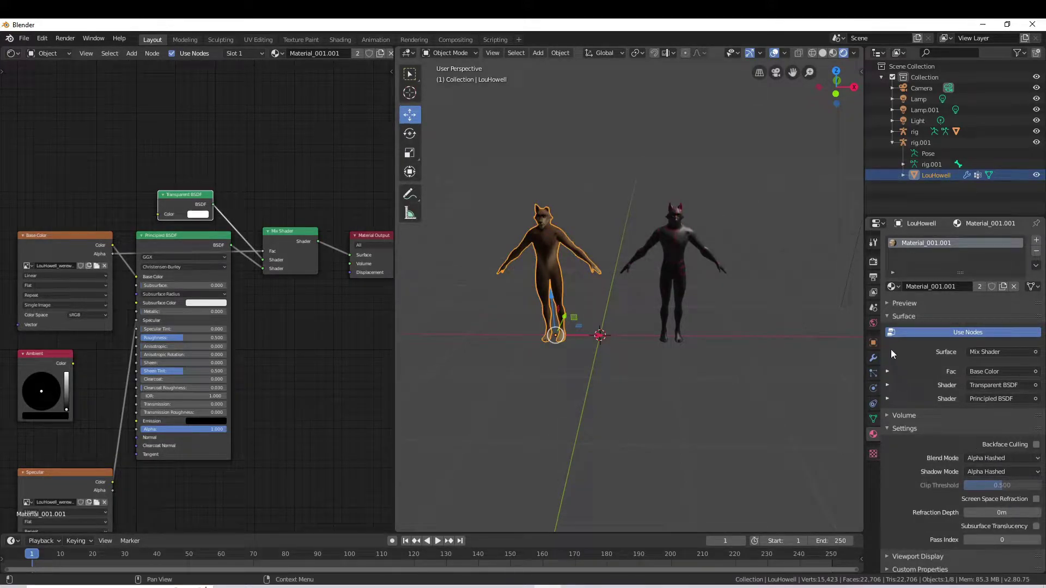
left_click(931, 301)
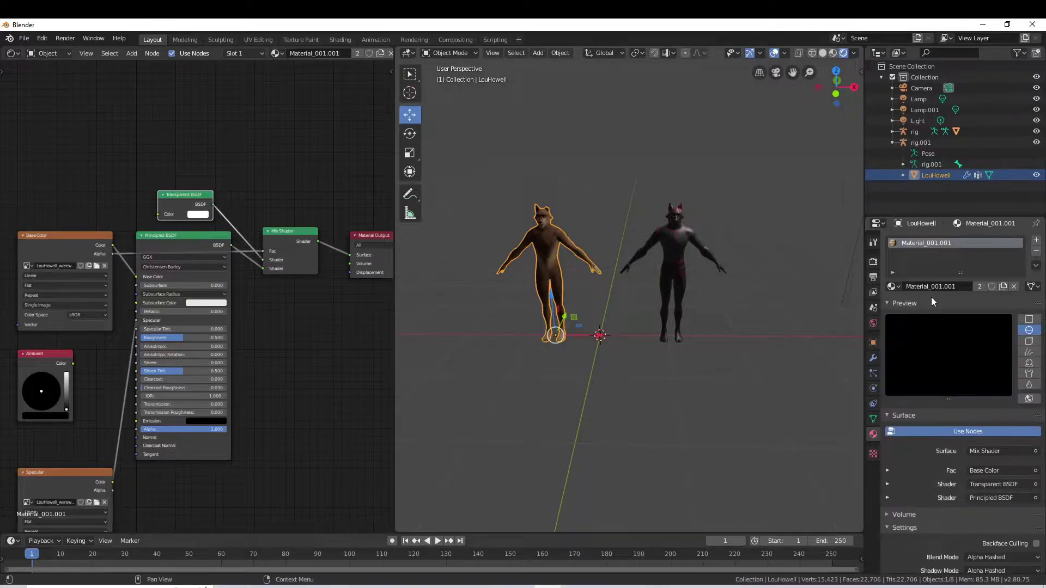
left_click(903, 303)
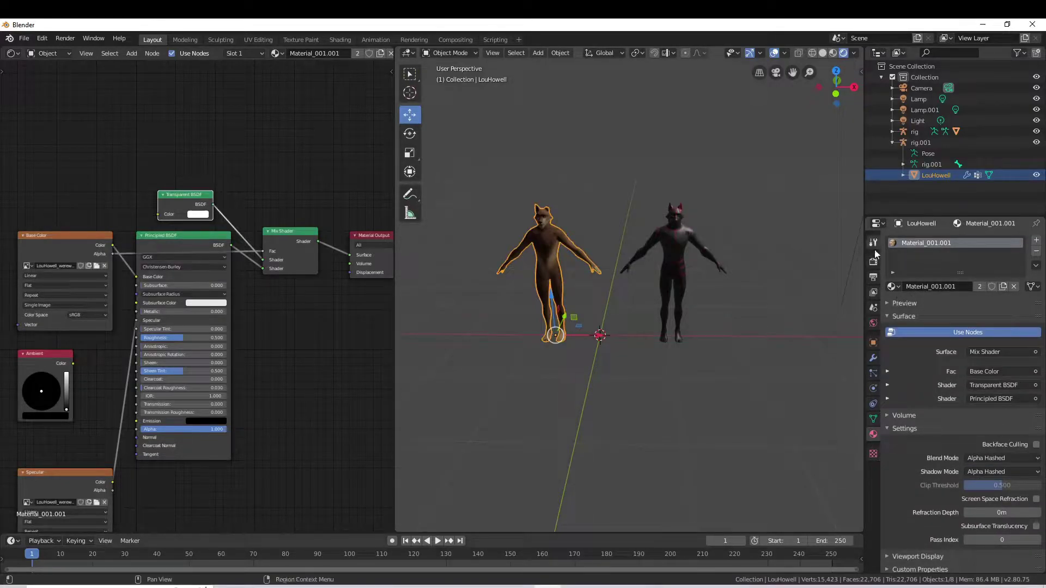
left_click(921, 143)
left_click(892, 142)
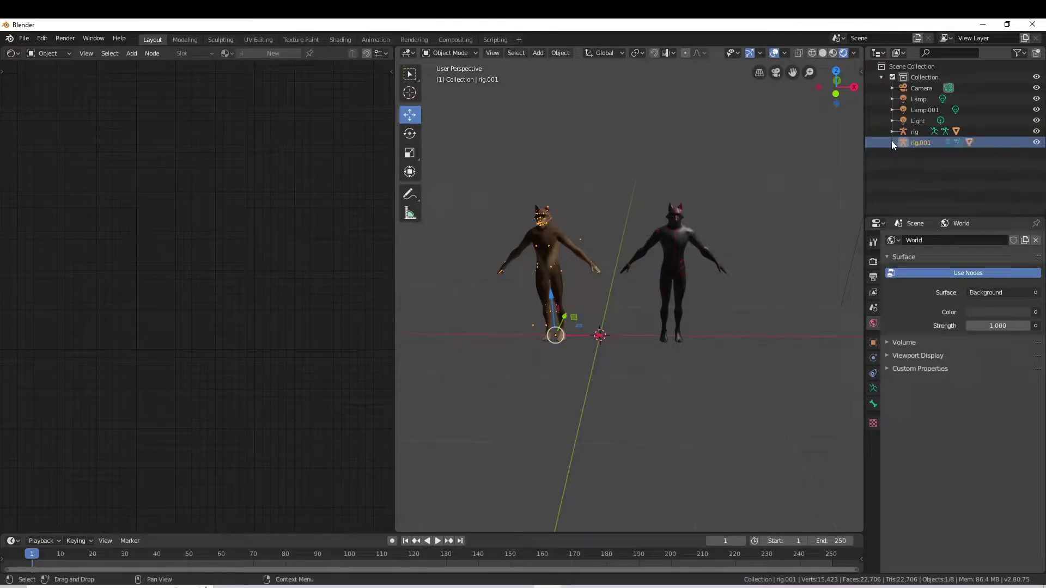
left_click(910, 132)
left_click(892, 132)
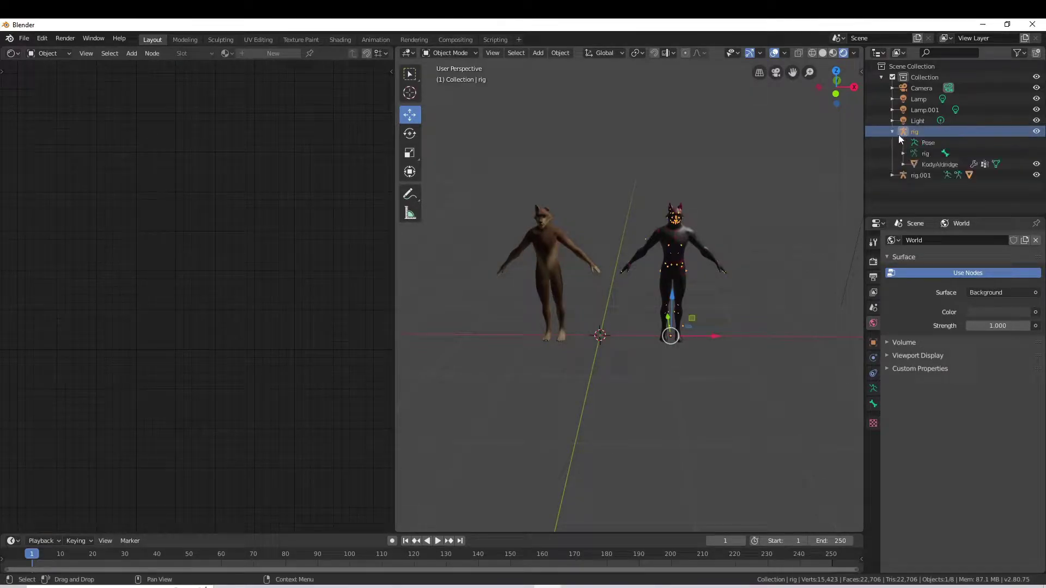
left_click(921, 165)
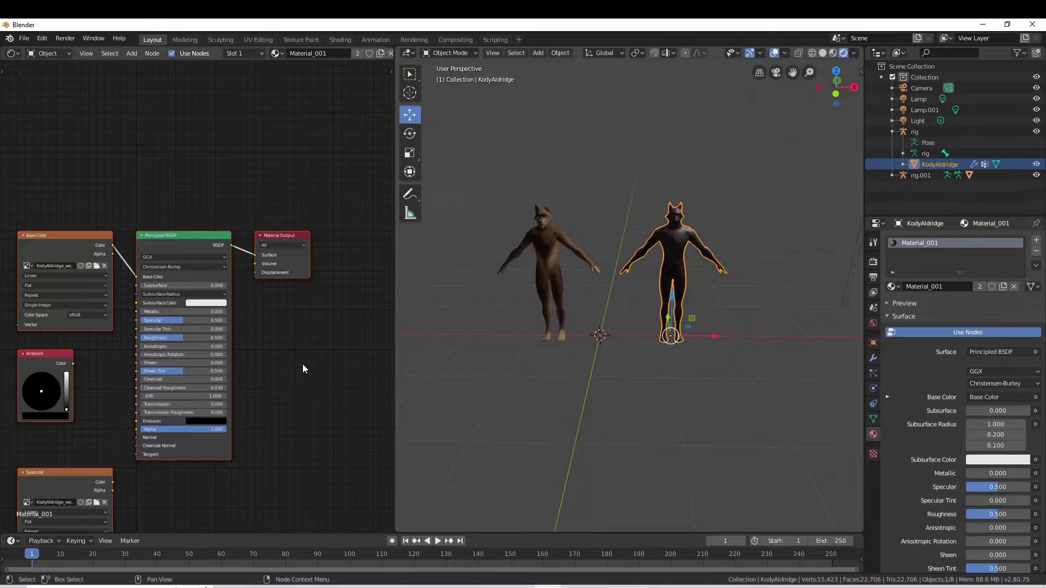
middle_click_drag(302, 367, 360, 285)
scroll(341, 349, "up", 1)
scroll(341, 368, "up", 1)
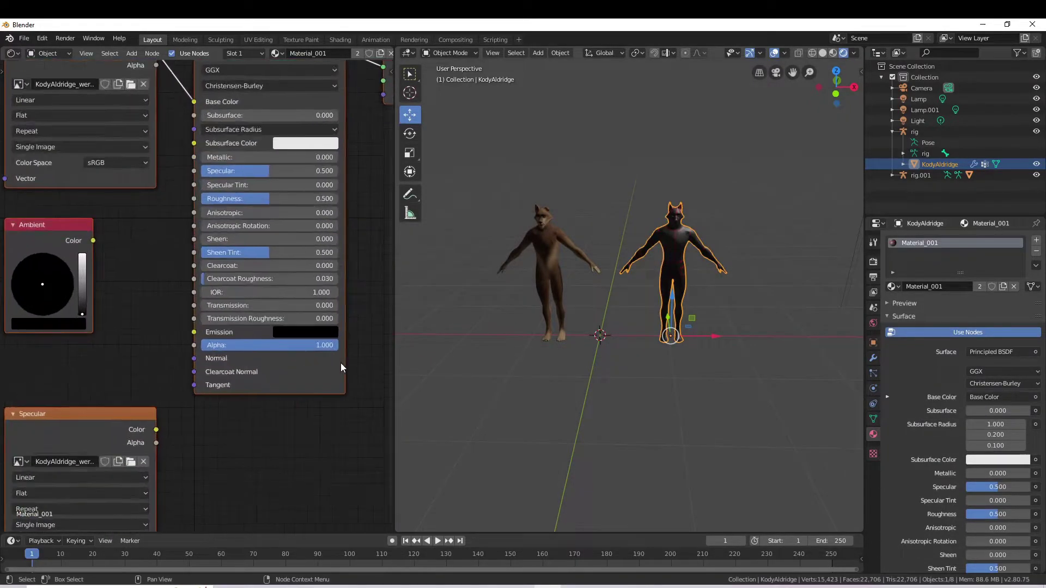
scroll(345, 306, "up", 1)
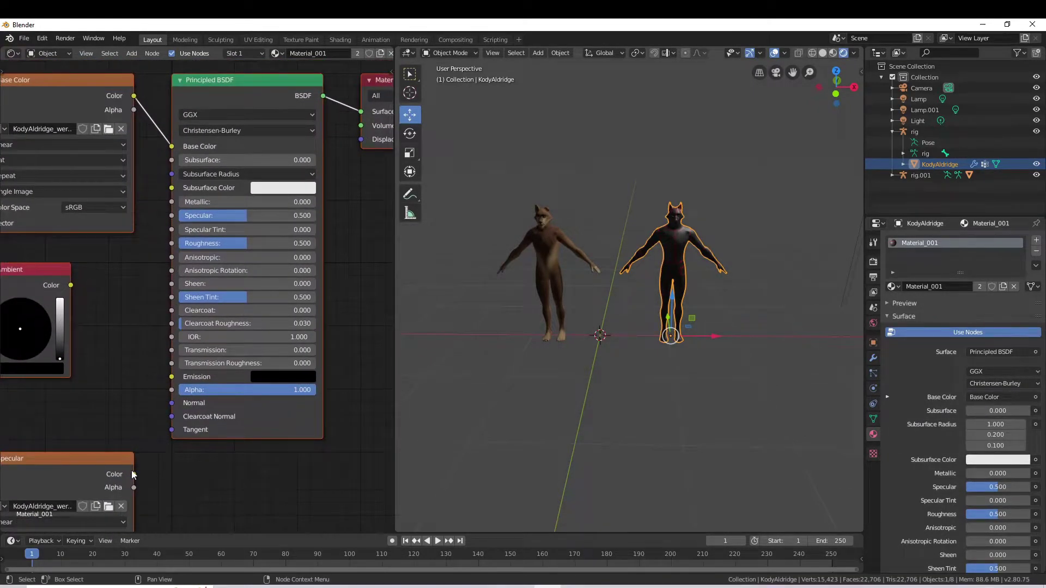
Step: Link the Specular texture's Color into the Principled BSDF's Specular socket
left_click_drag(134, 475, 167, 216)
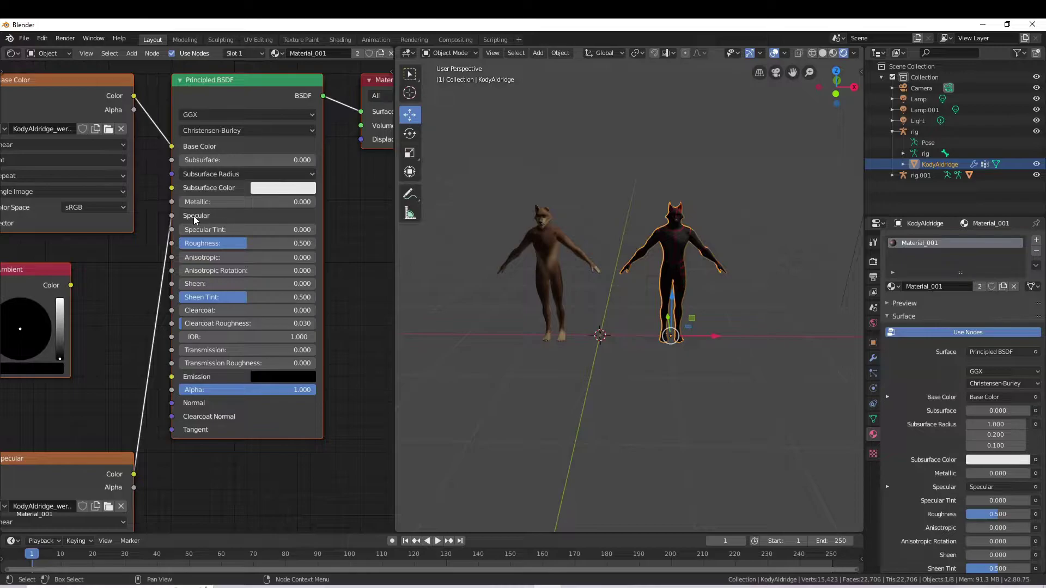
middle_click_drag(334, 220, 259, 326)
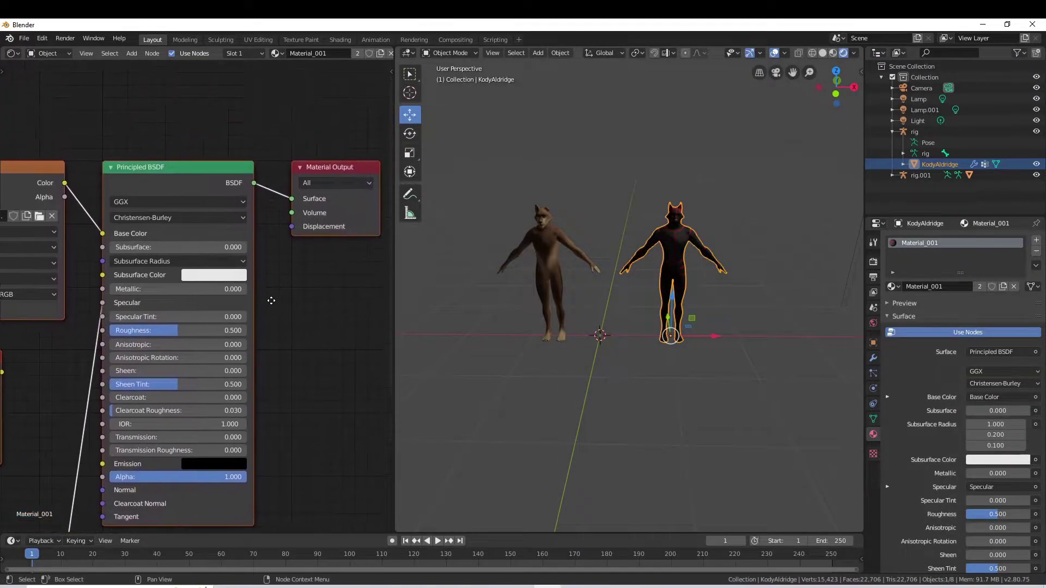
left_click(131, 53)
mouse_move(149, 103)
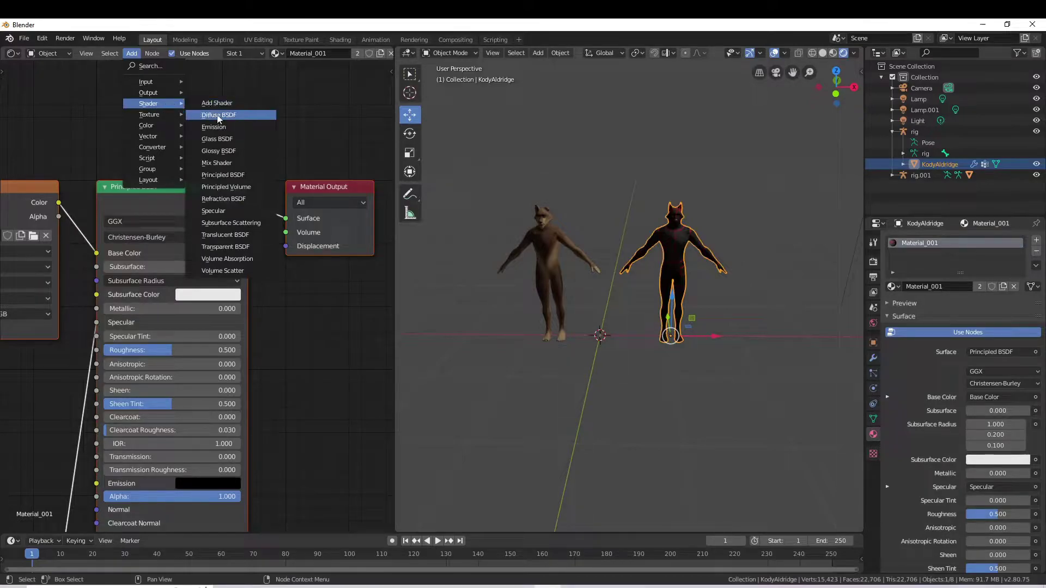
Step: Insert a Mix Shader after the Principled BSDF, with the base texture's Alpha as Fac
left_click(243, 164)
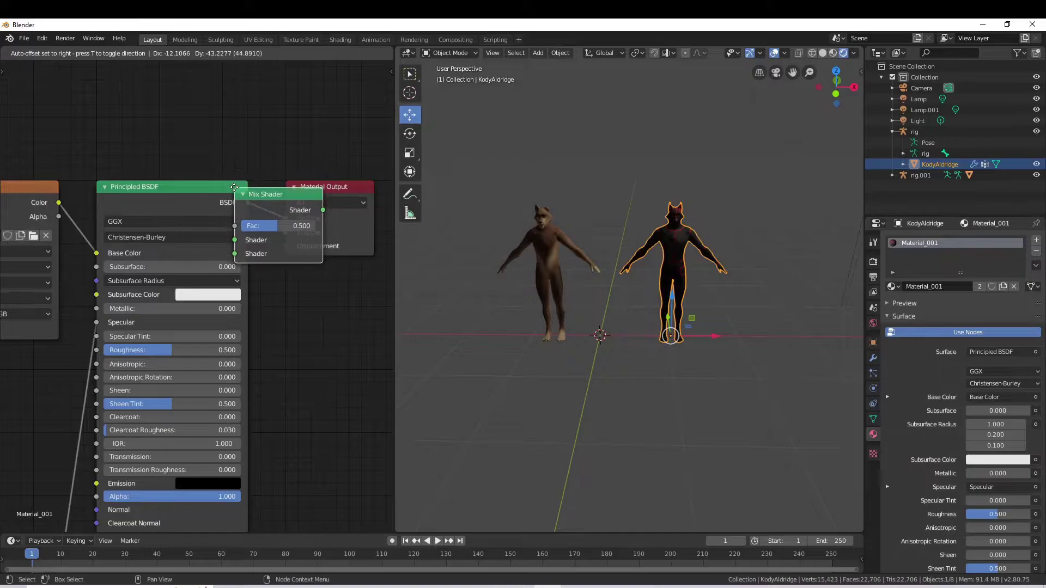
left_click(234, 182)
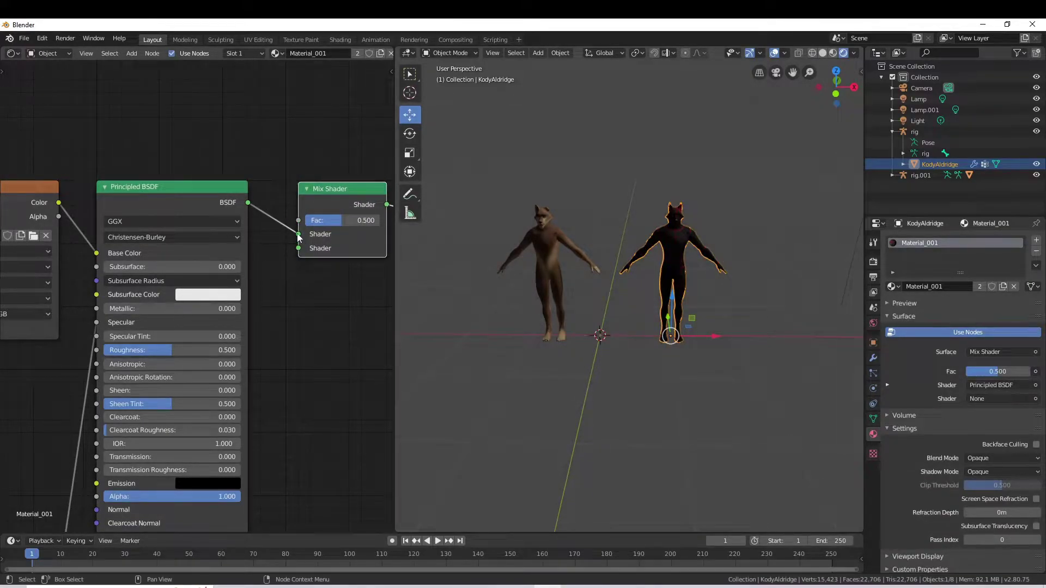
left_click_drag(298, 235, 298, 249)
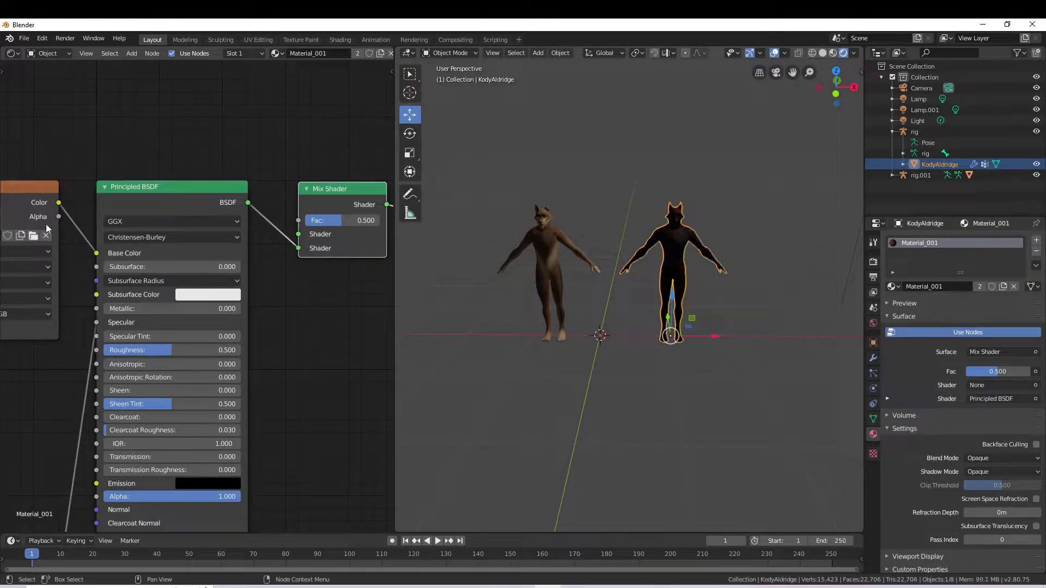
left_click_drag(59, 217, 297, 221)
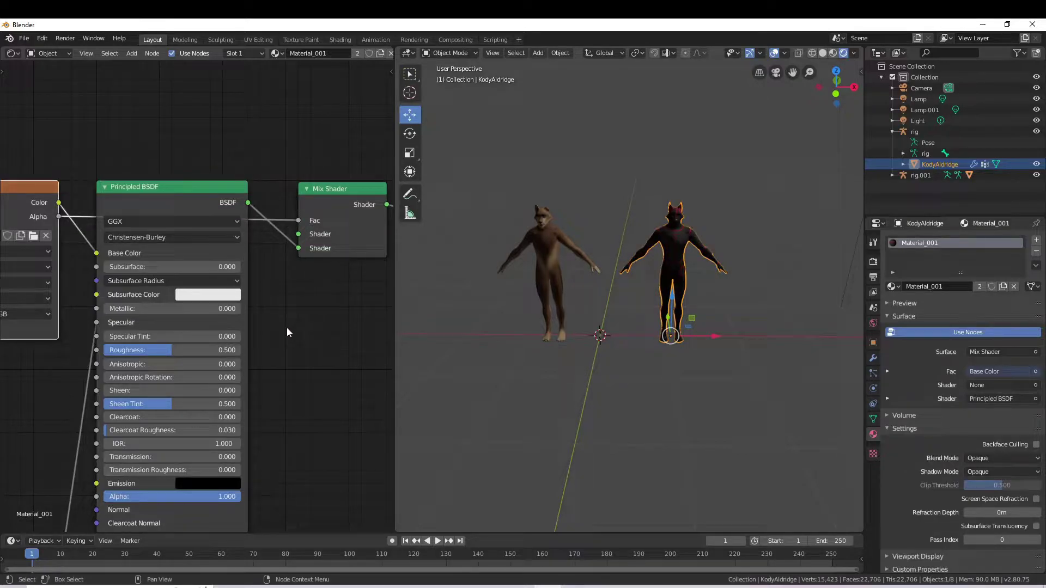
Step: Add a Transparent BSDF and connect it to the Mix Shader's first Shader input
left_click(134, 57)
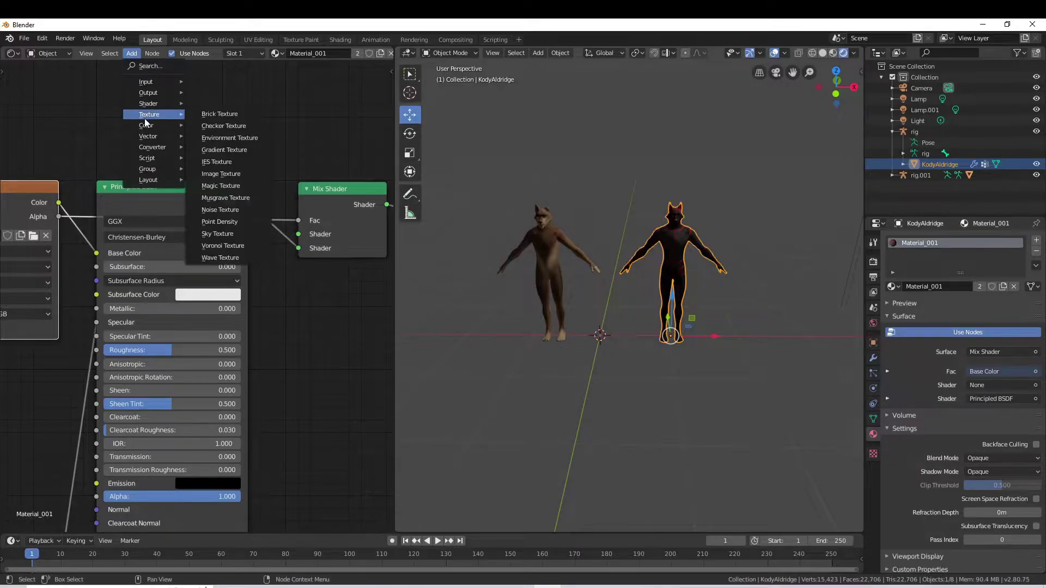
mouse_move(149, 103)
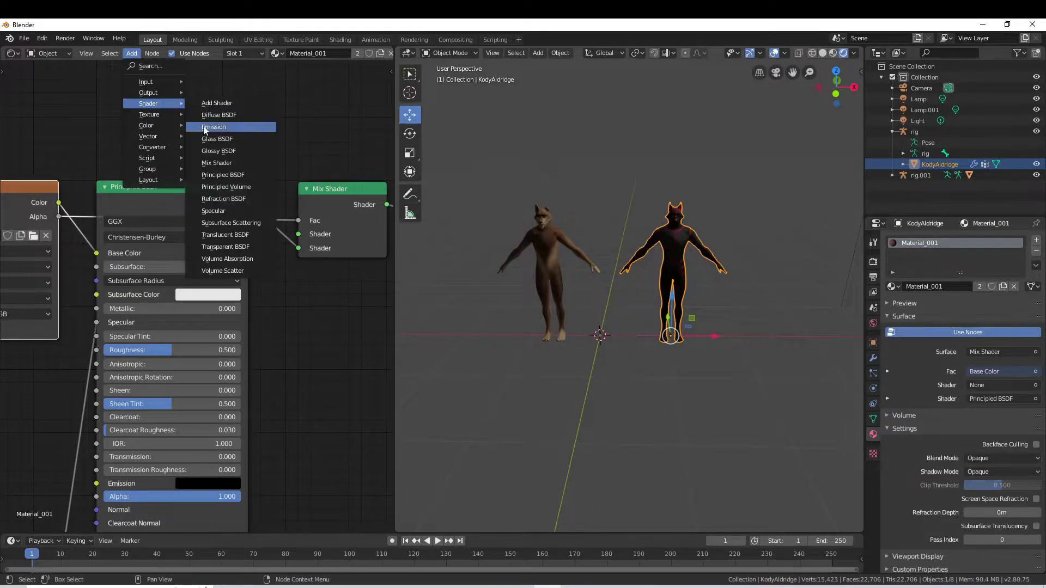
left_click(251, 249)
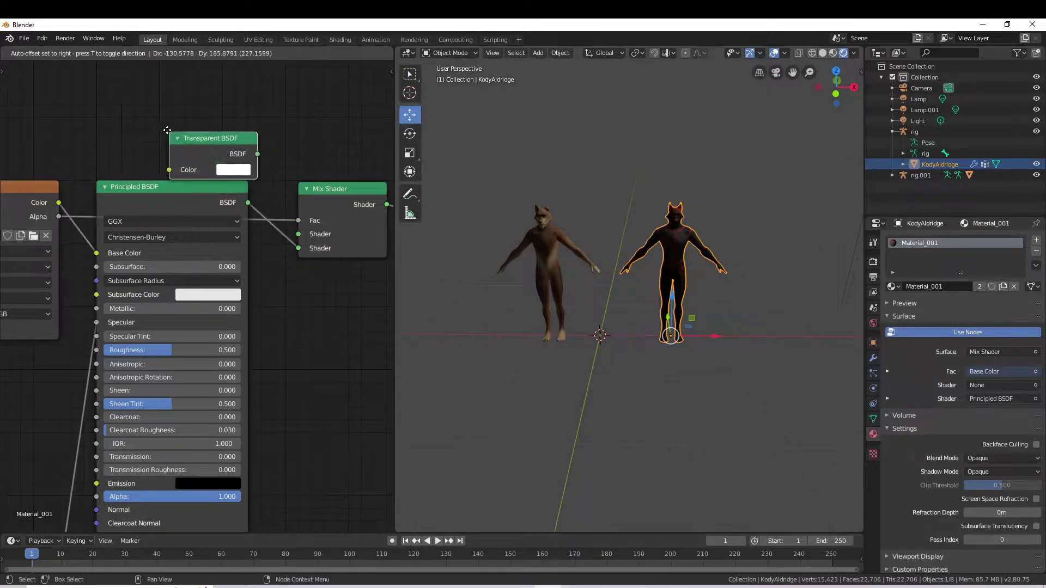
left_click(147, 118)
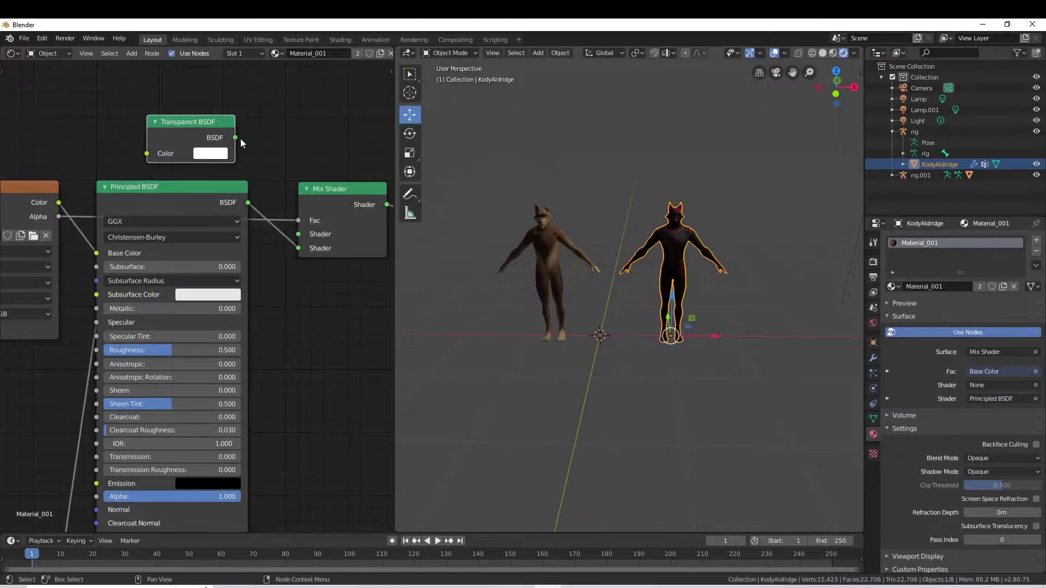
left_click_drag(235, 137, 299, 248)
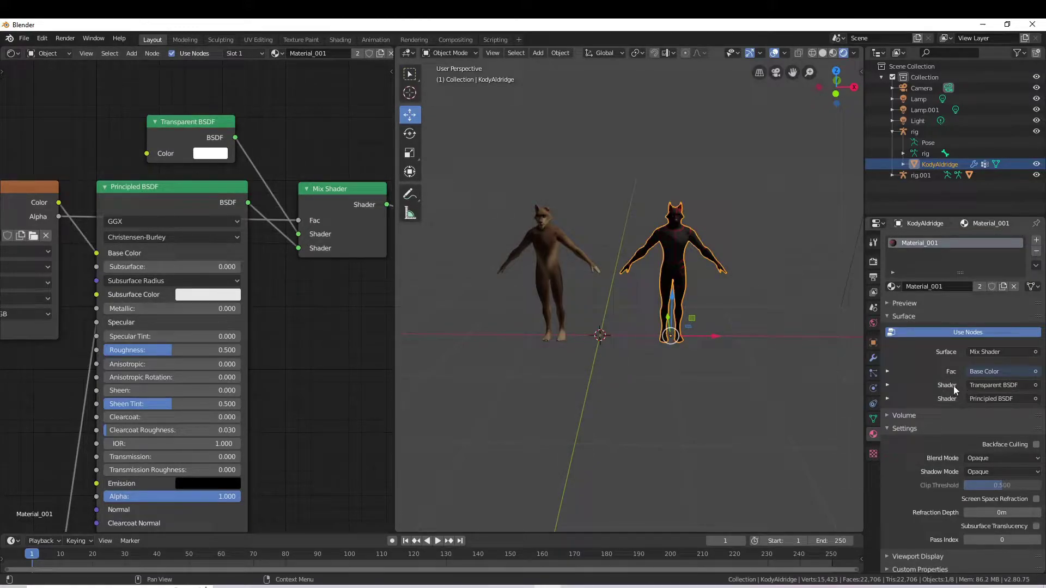
left_click(874, 418)
left_click(986, 456)
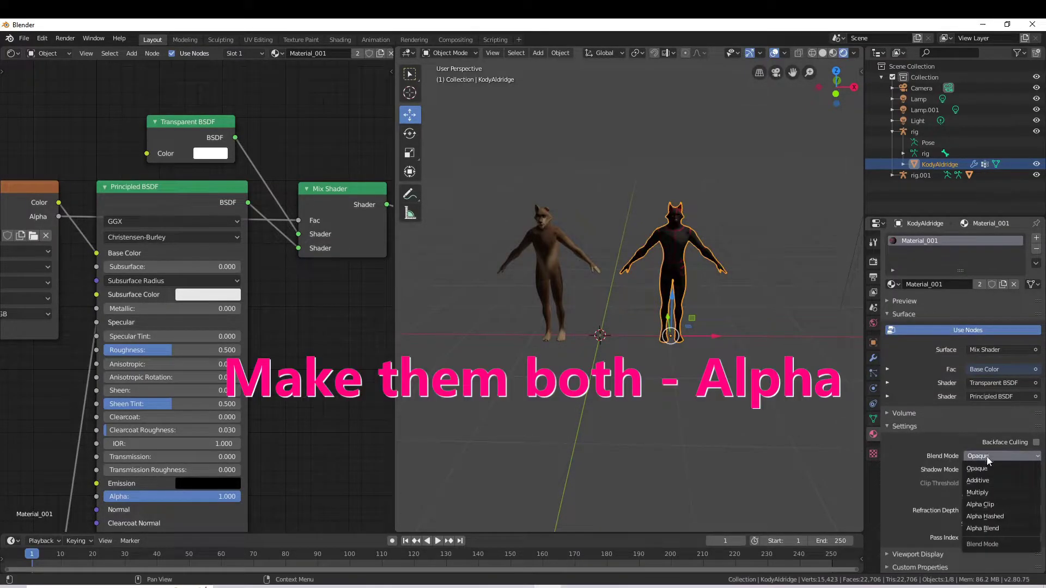
left_click(989, 519)
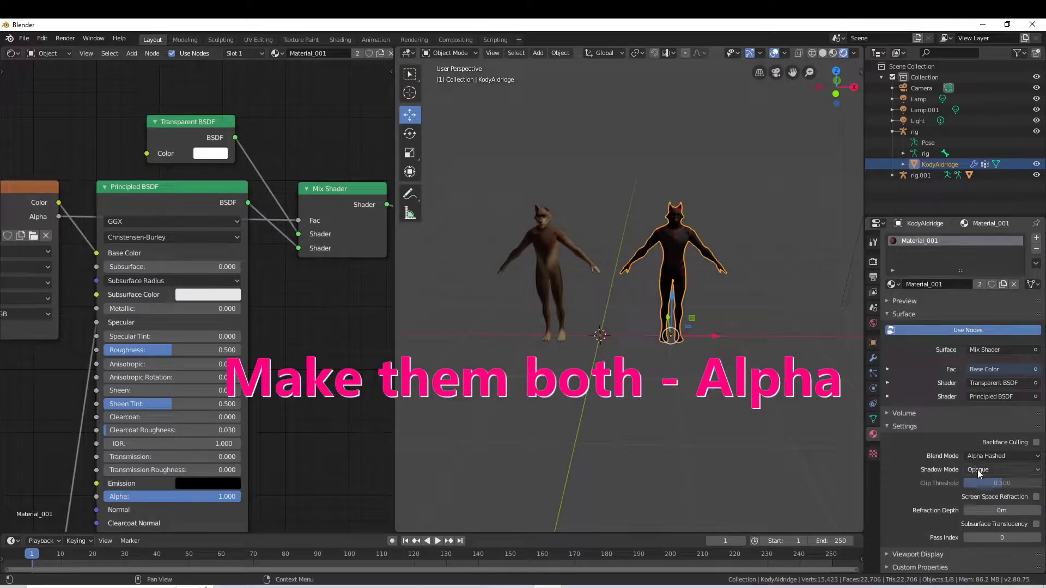
left_click(977, 470)
left_click(980, 517)
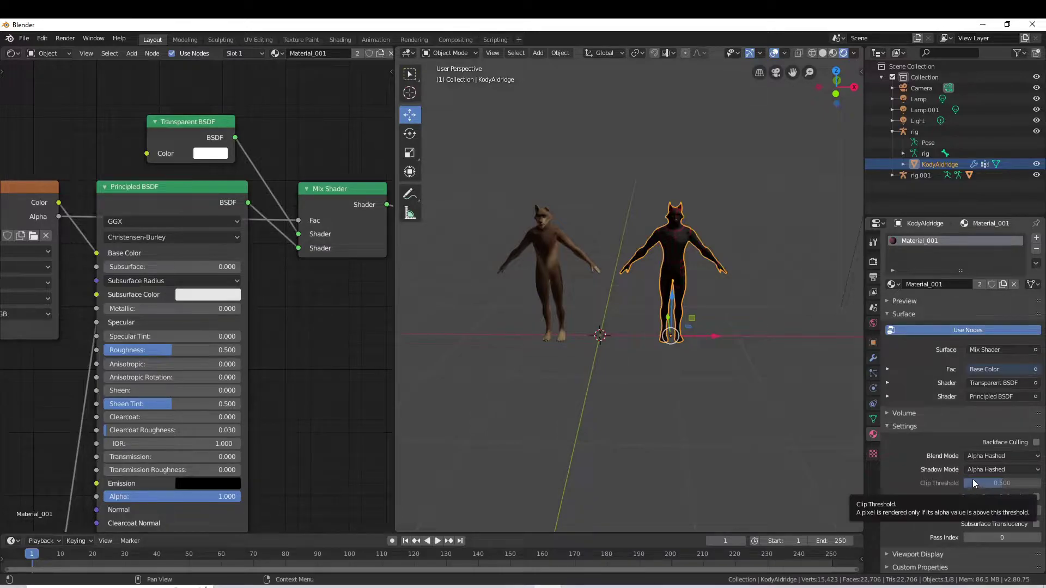
left_click(928, 143)
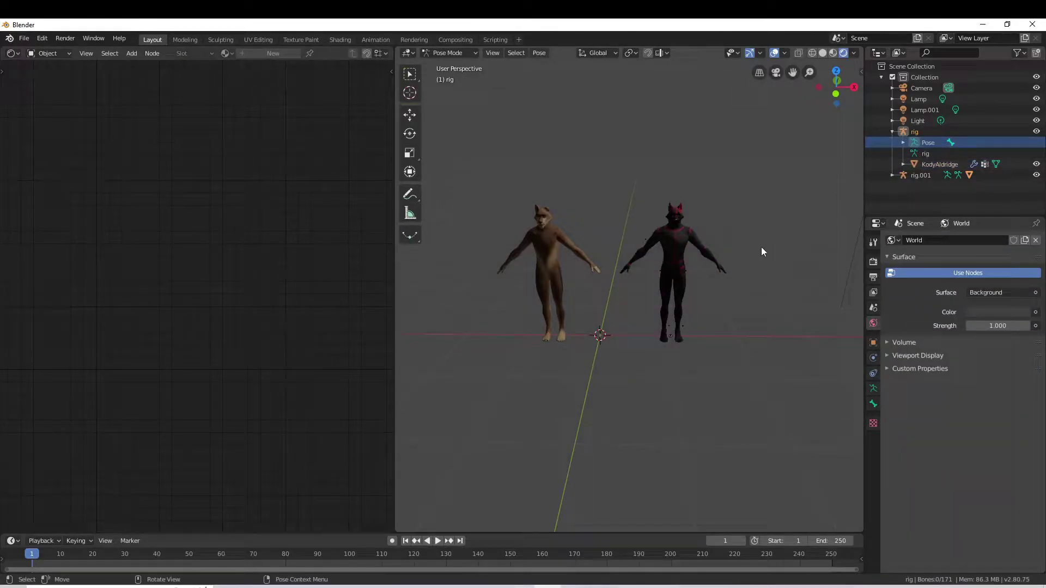
Step: Zoom in on the dark werewolf's head
mouse_move(793, 72)
left_mouse_down()
mouse_move(730, 121)
mouse_move(738, 105)
left_mouse_up()
scroll(705, 265, "up", 5)
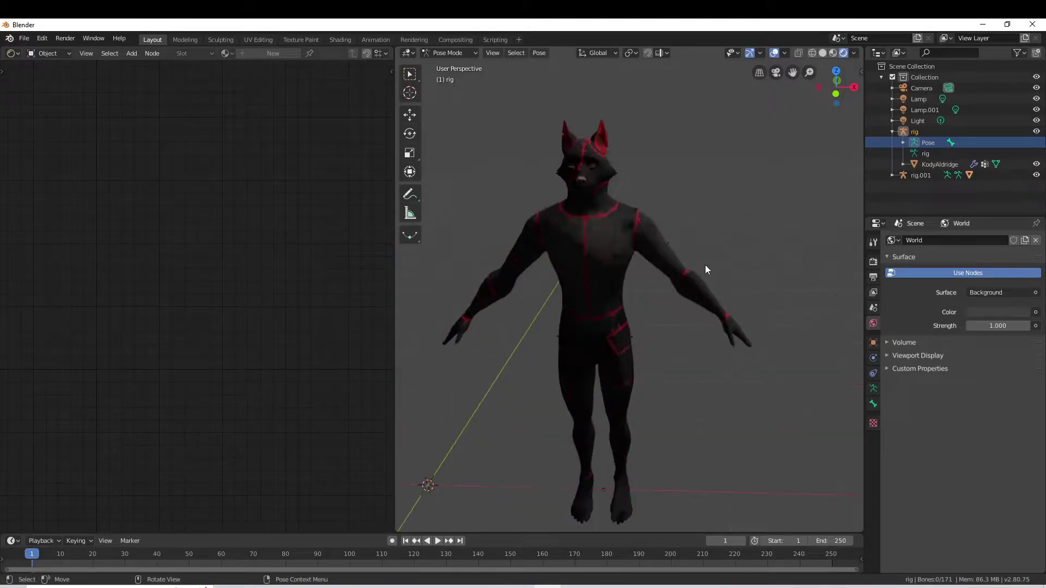
scroll(705, 265, "up", 3)
middle_click_drag(707, 267, 728, 295)
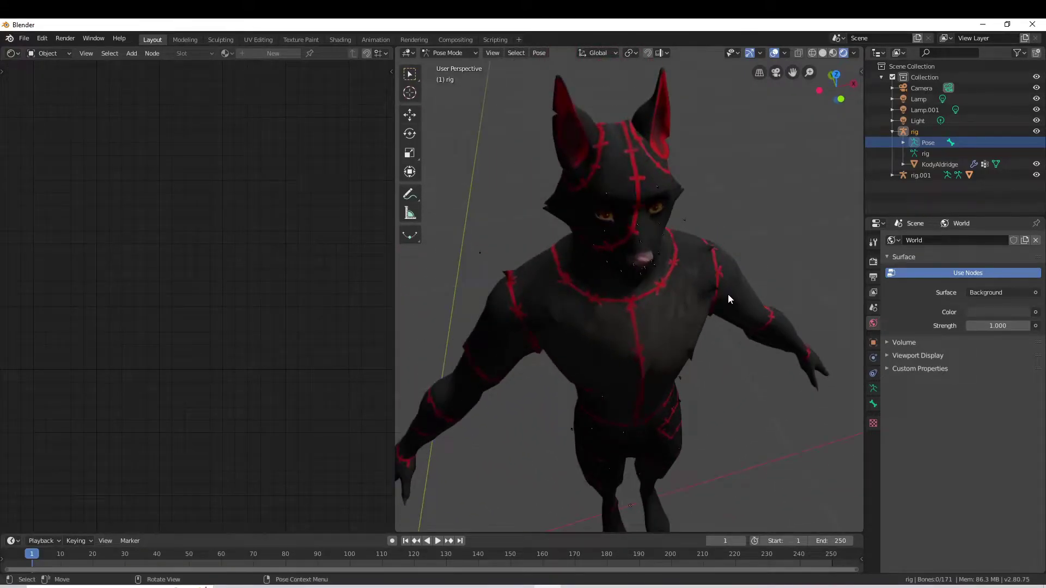
scroll(728, 295, "up", 2)
scroll(728, 295, "up", 2)
scroll(726, 298, "up", 4)
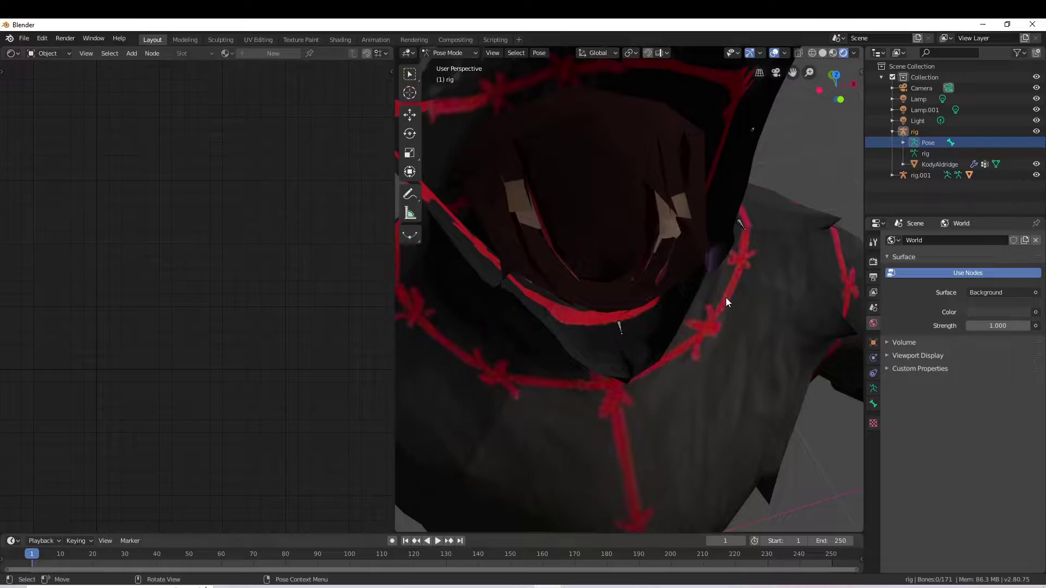
Step: Insert a LocRotScale keyframe on the chin bone, then zoom back out to both werewolves
left_click(619, 325)
right_click(618, 322)
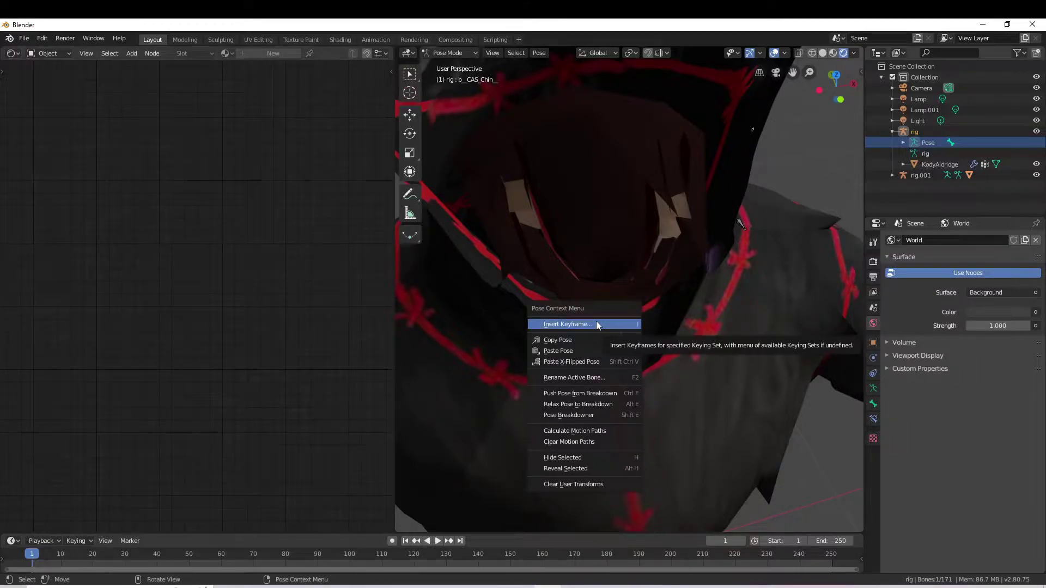
left_click(593, 324)
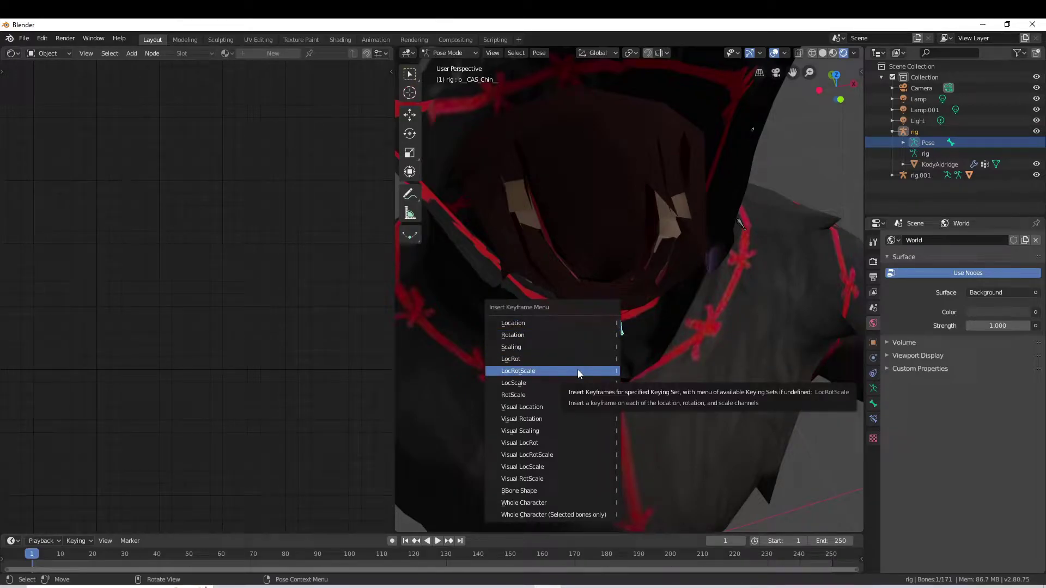
left_click(547, 372)
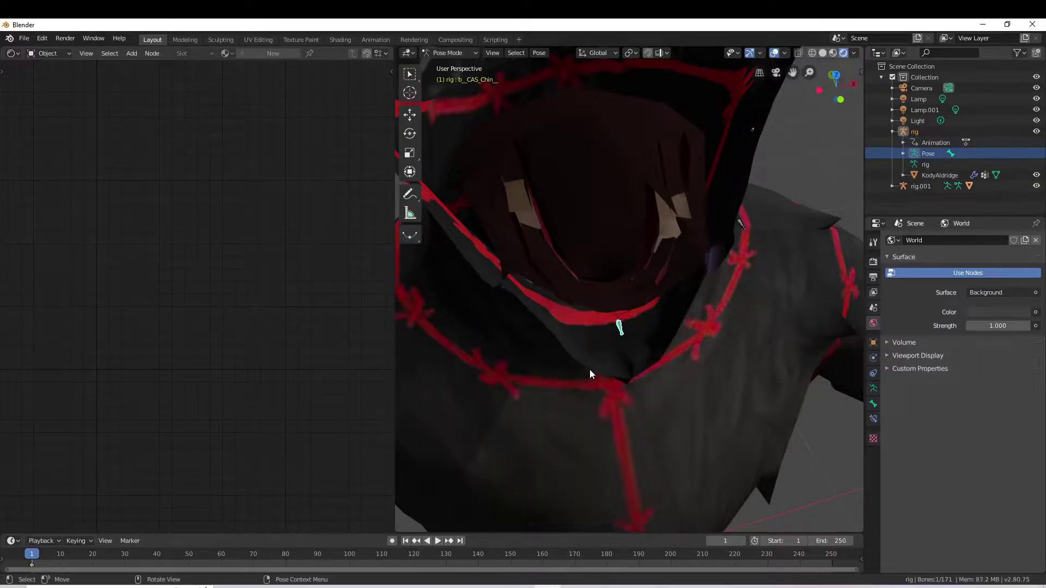
scroll(691, 341, "down", 5)
middle_click_drag(688, 336, 691, 302)
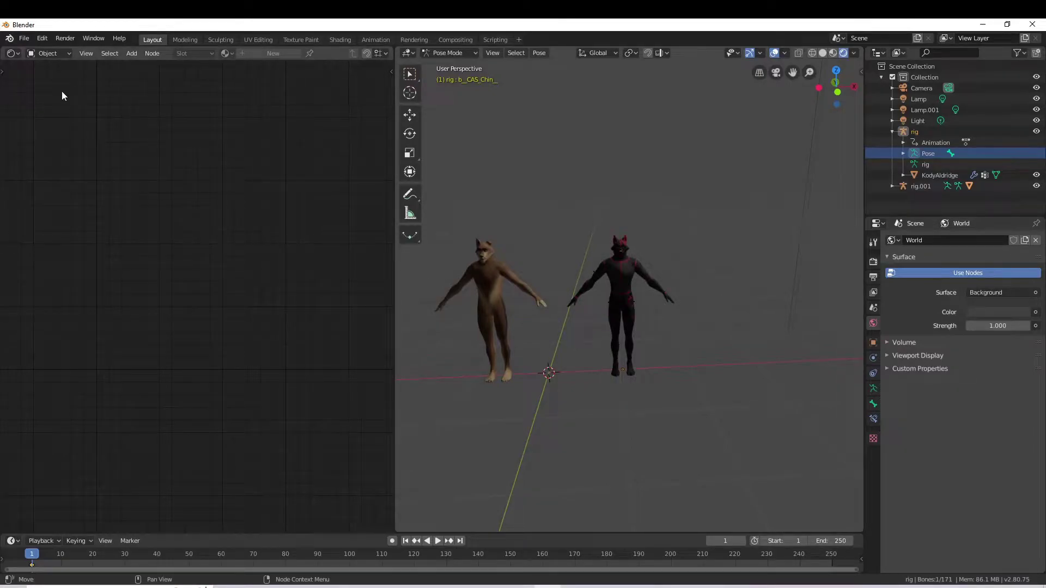
Step: Push rigAction down into an NLA strip, delete that strip, and minimize Blender
left_click(17, 55)
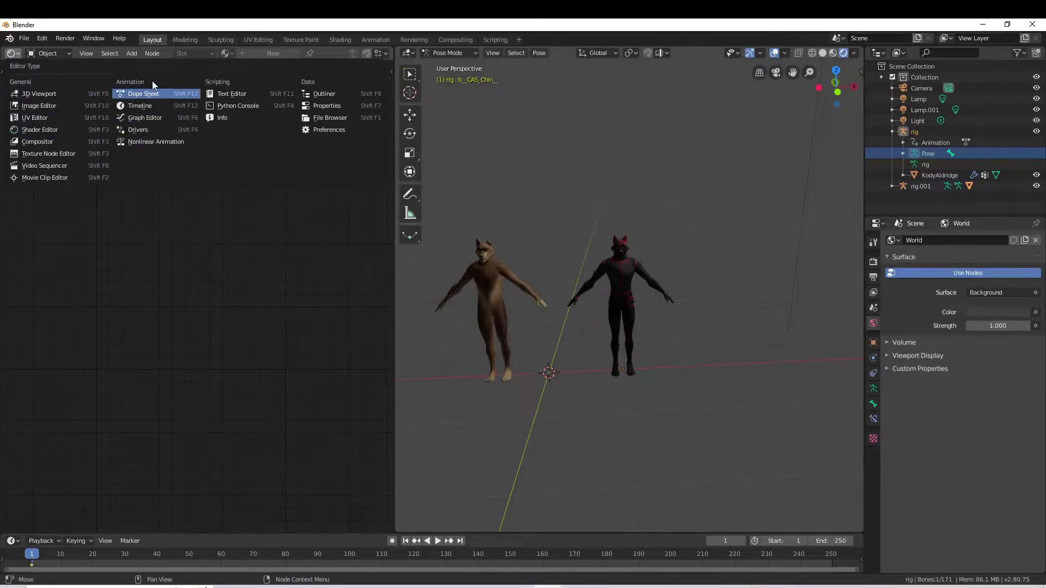
left_click(145, 143)
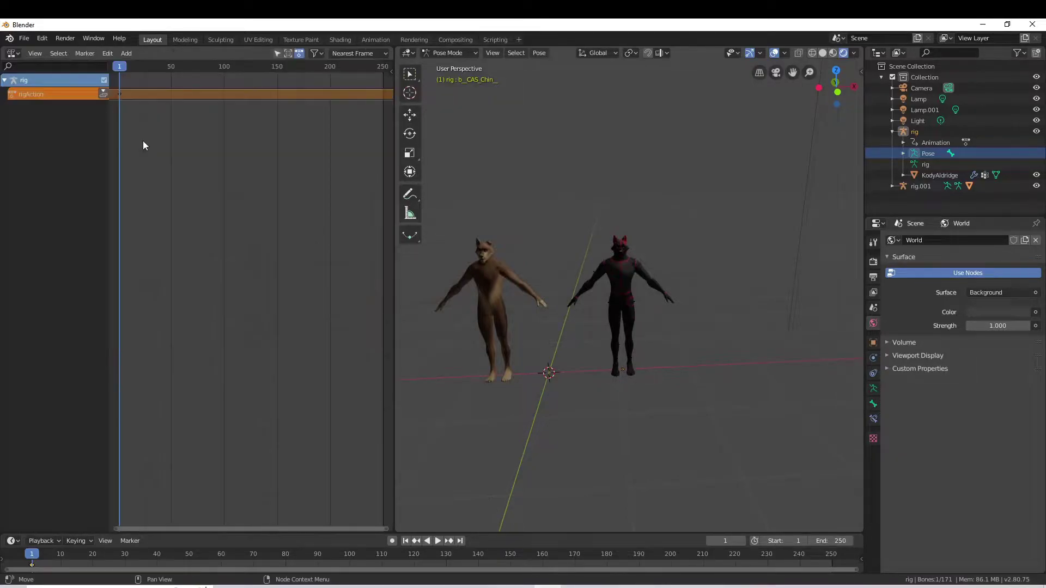
left_click(104, 95)
right_click(140, 106)
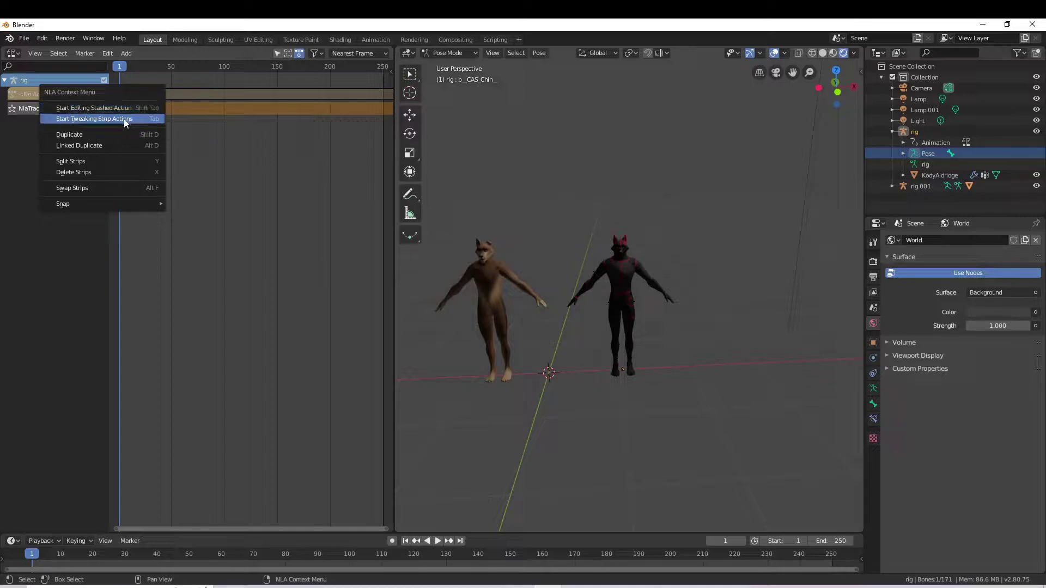
left_click(94, 170)
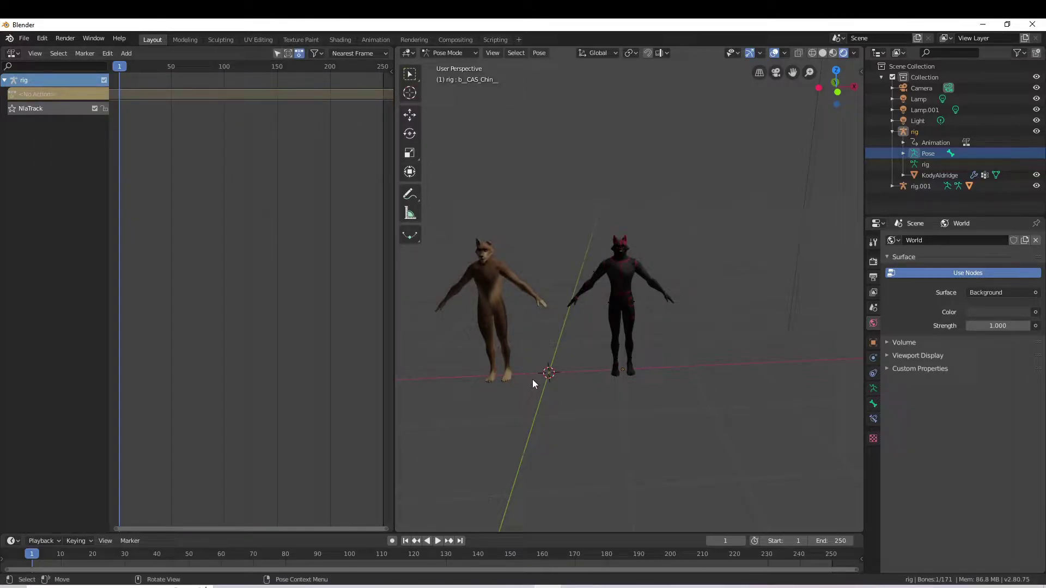
left_click(983, 24)
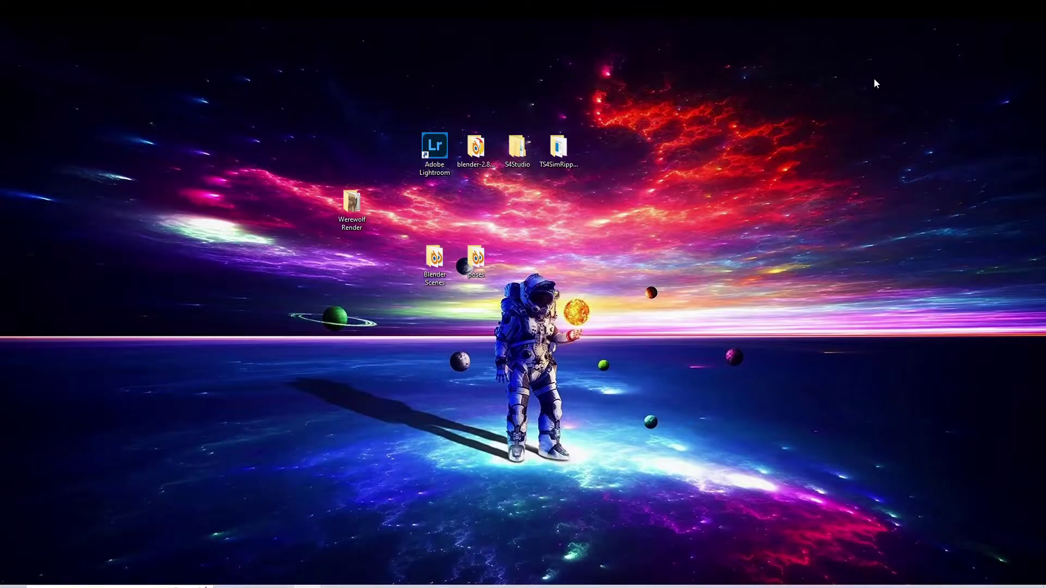
Step: Launch Sims 4 Studio and open the WereWolf PosePack package from Desktop > Werewolf Render
left_click(516, 148)
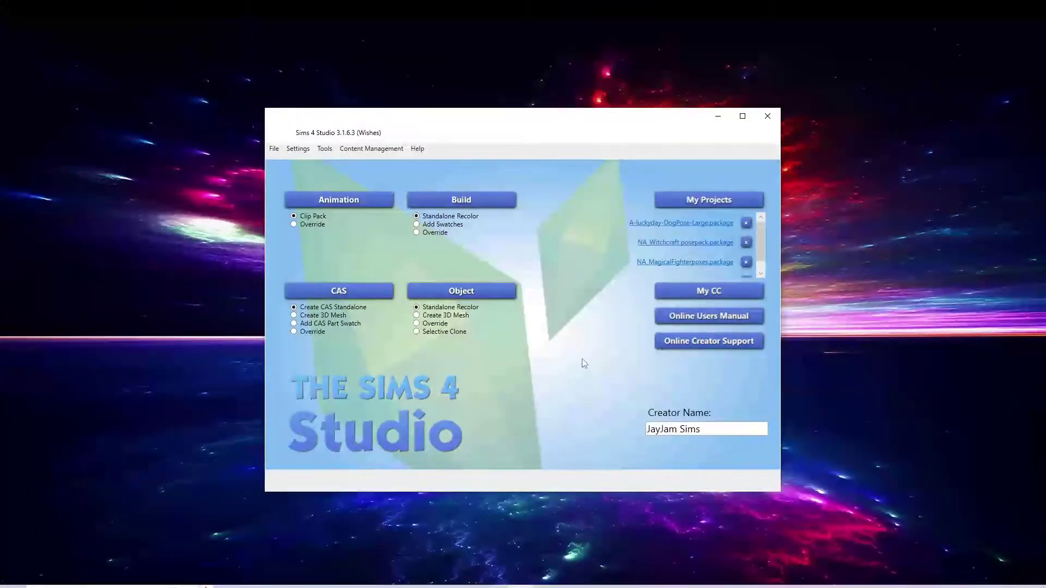
left_click(721, 205)
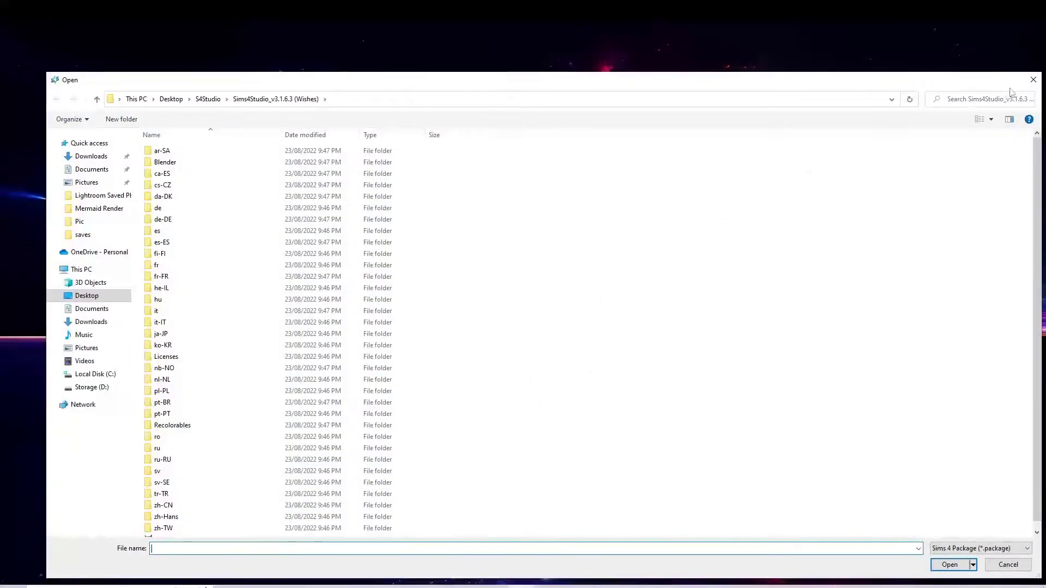
left_click(1033, 81)
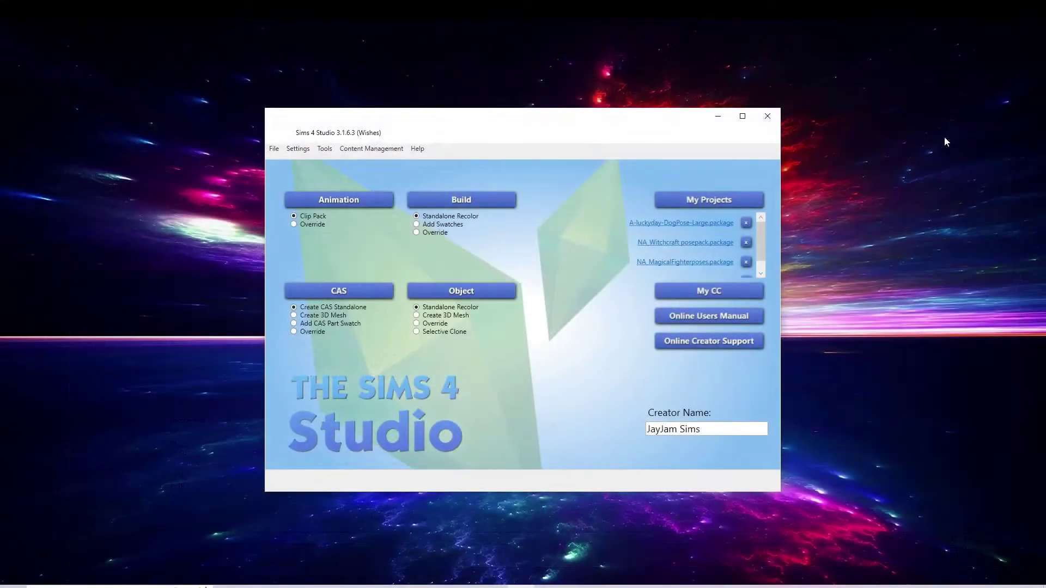
left_click(709, 204)
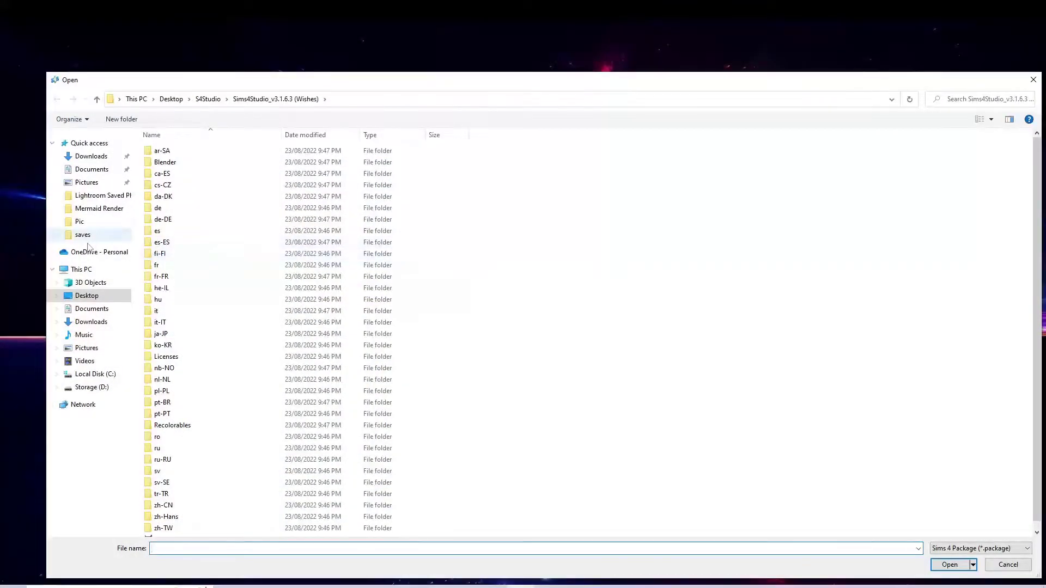
mouse_move(90, 290)
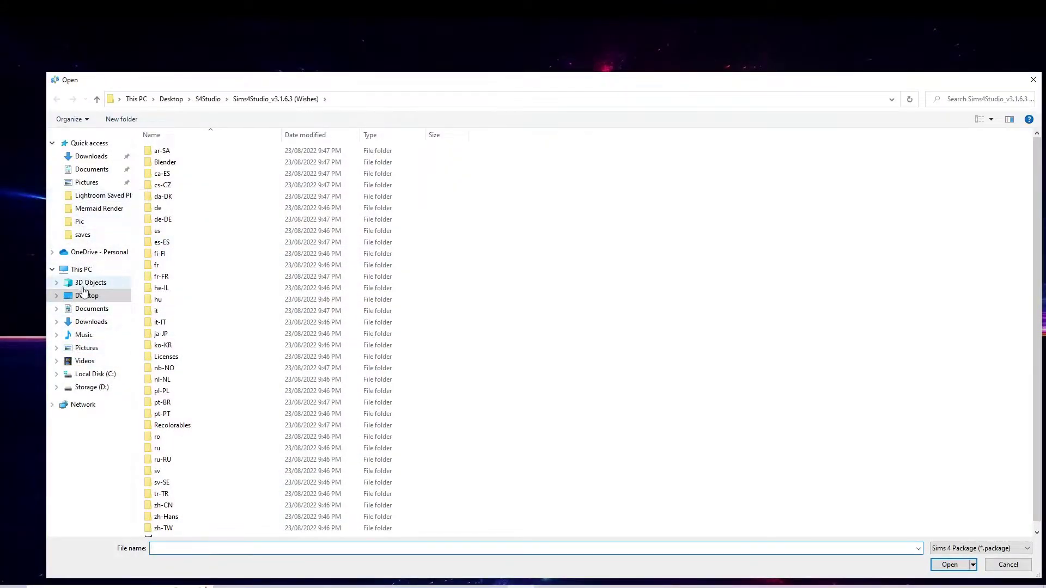
left_click(92, 301)
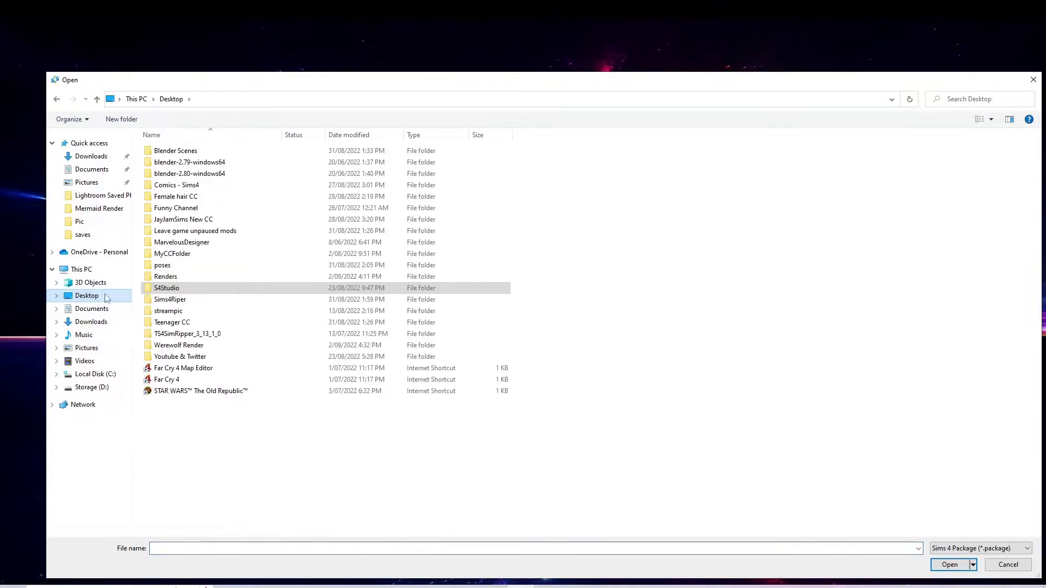
double_click(149, 348)
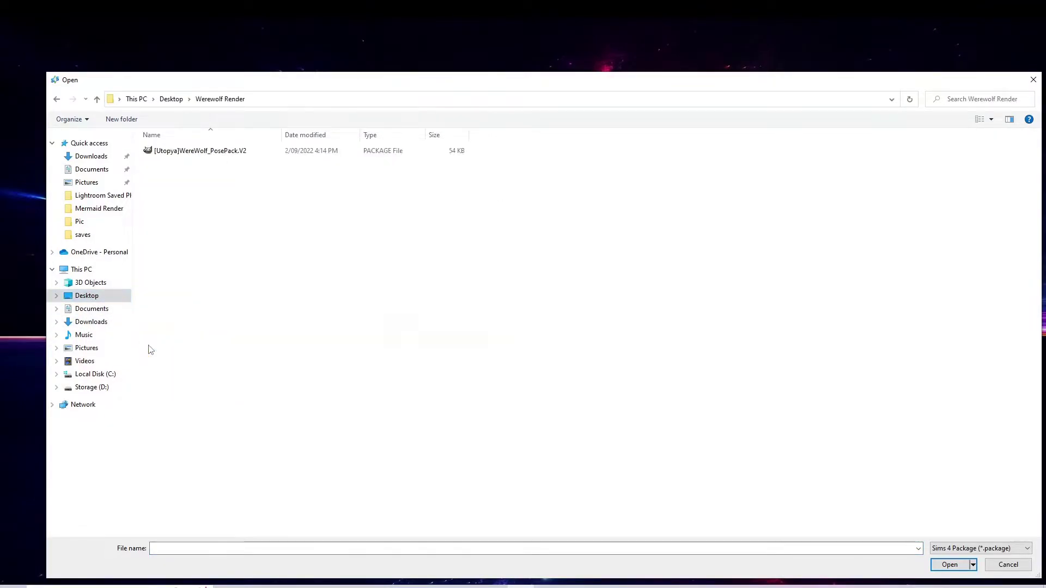
double_click(199, 150)
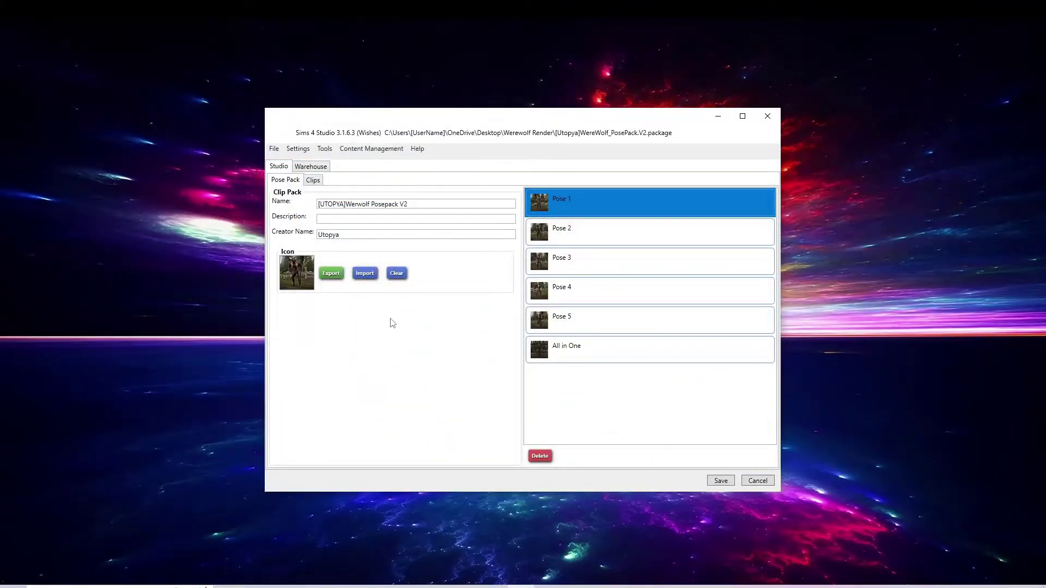
Step: Select Pose 5 in the pose pack's Clips tab
left_click(319, 186)
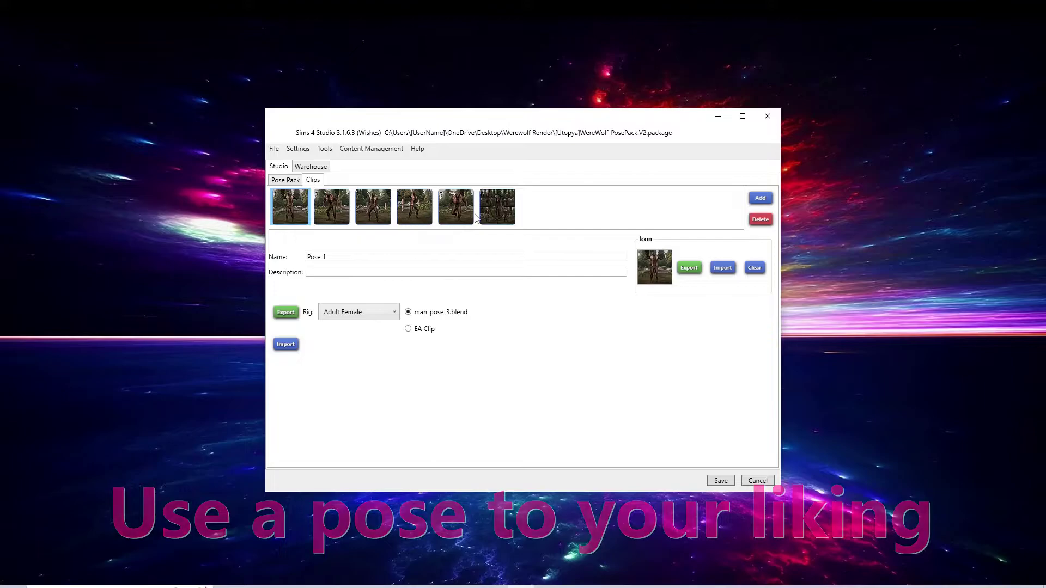
left_click(457, 213)
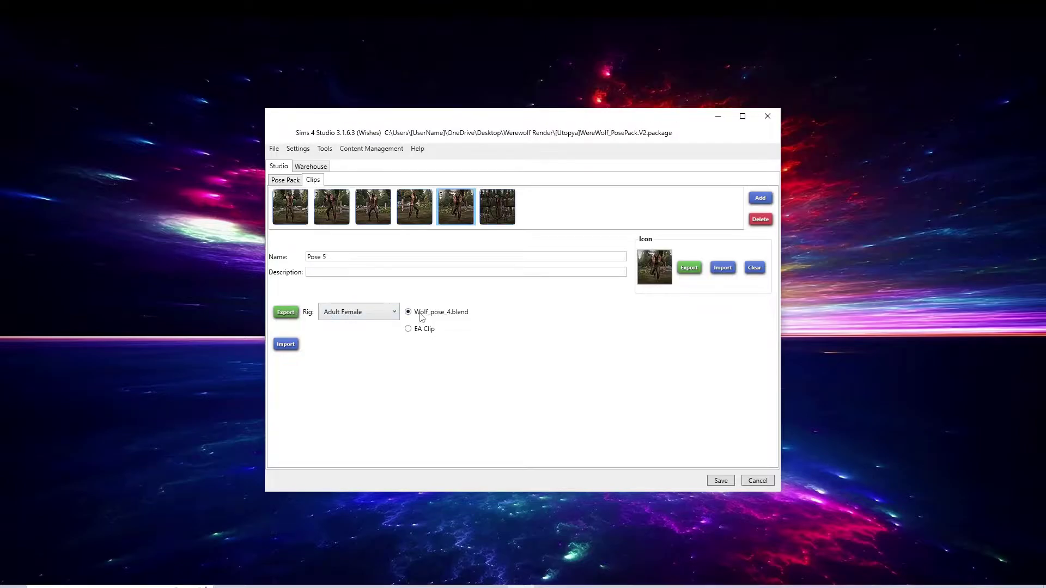
Step: Export Pose 5 as the Blender file Wolf pose 5 in Werewolf Render
left_click(294, 315)
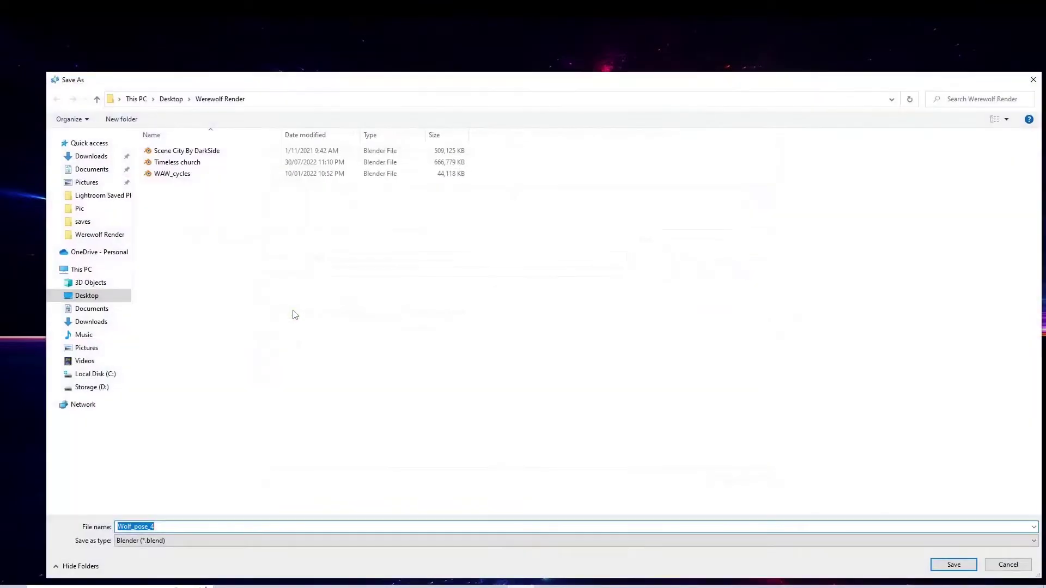
type("Wo")
key("Return")
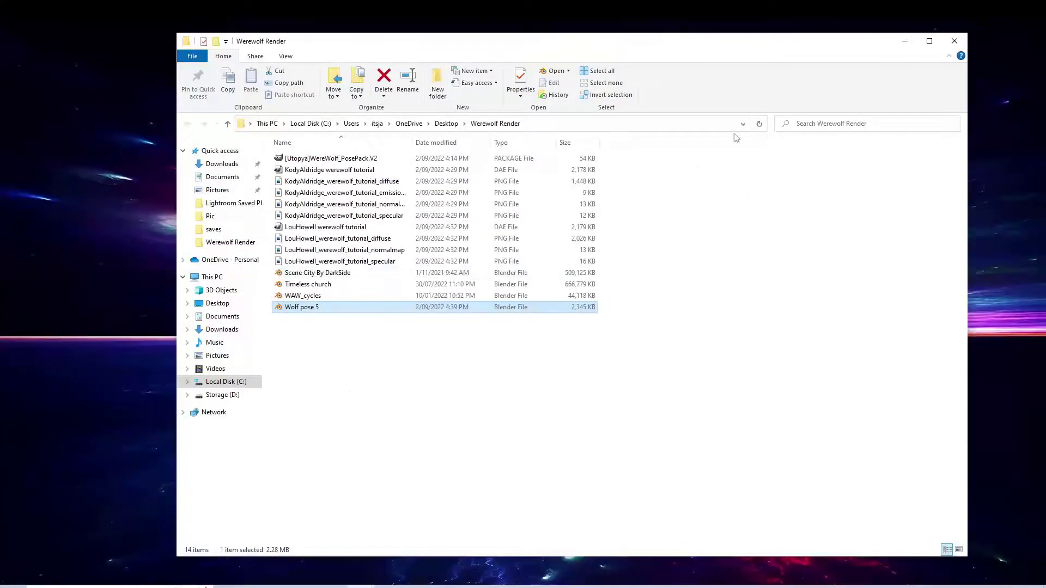
left_click(904, 41)
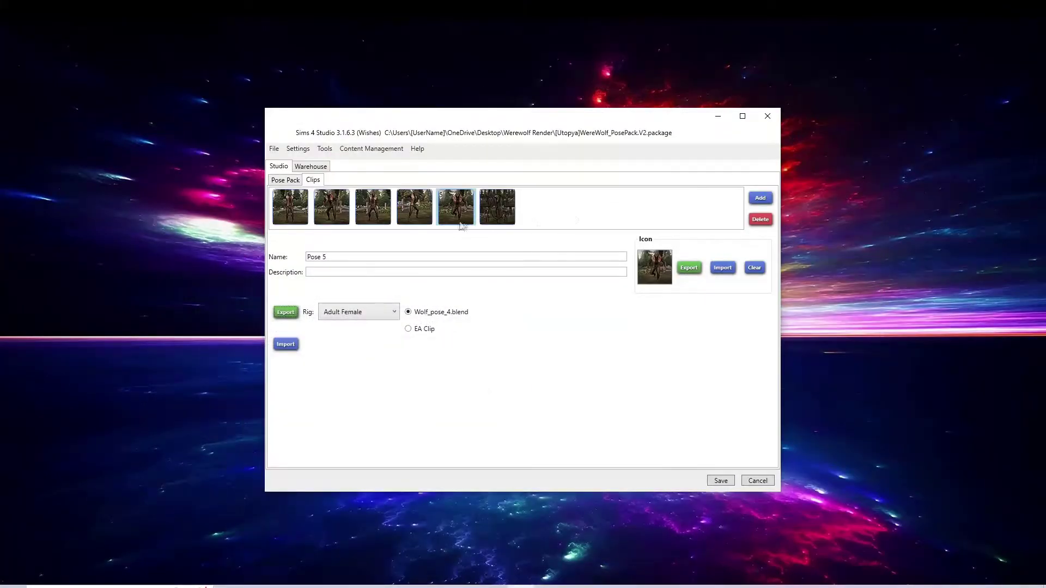
Step: Select Pose 1 and export it as Wolf pose 1.blend into Werewolf Render
left_click(404, 215)
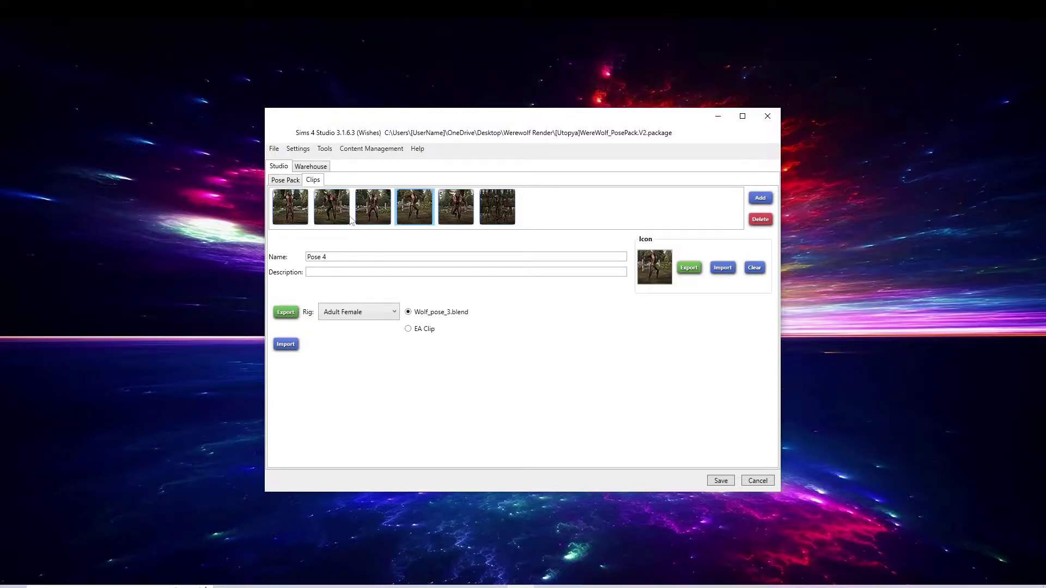
left_click(327, 214)
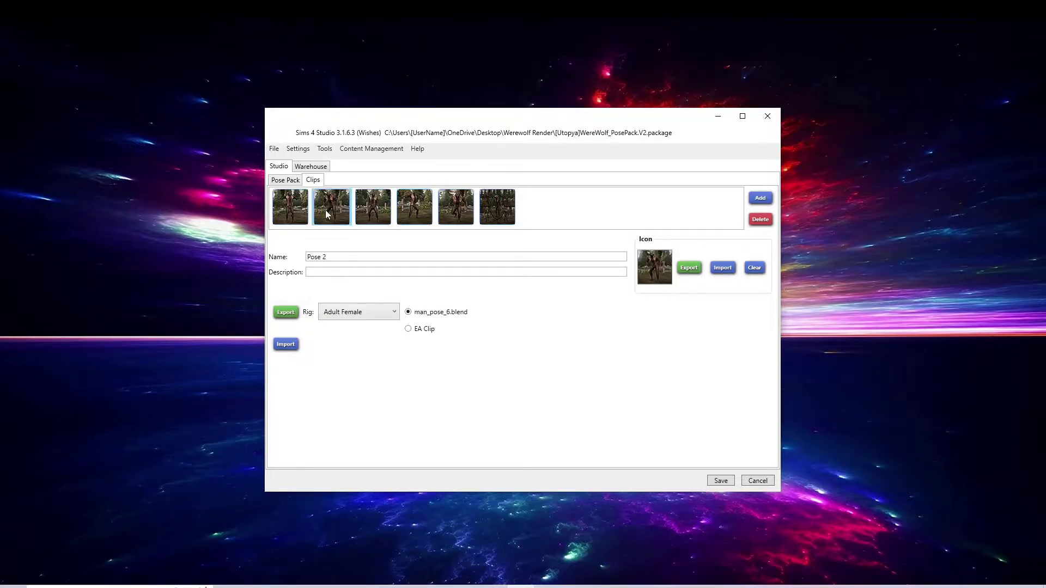
left_click(296, 214)
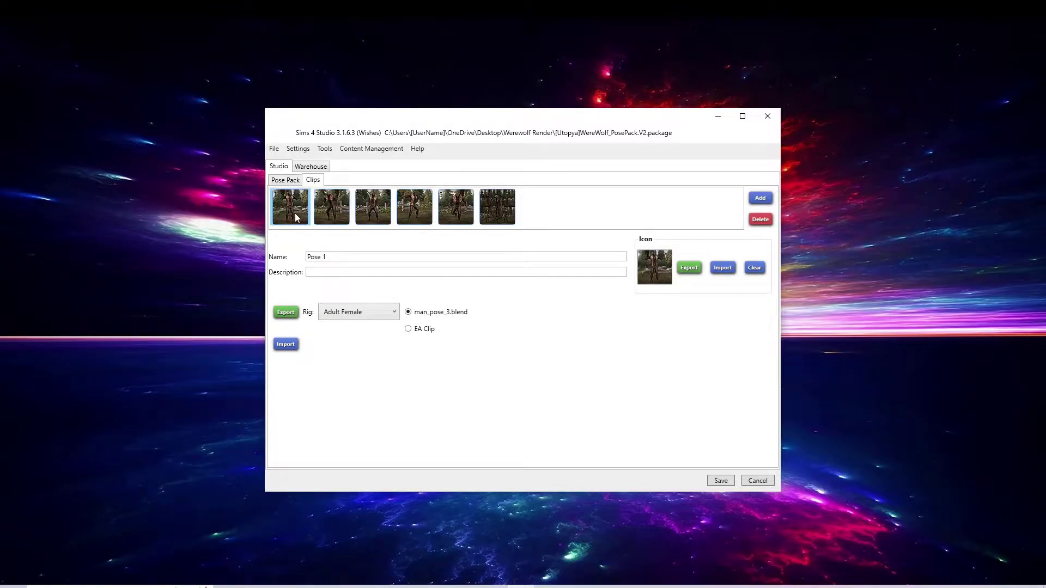
left_click(281, 318)
type("W")
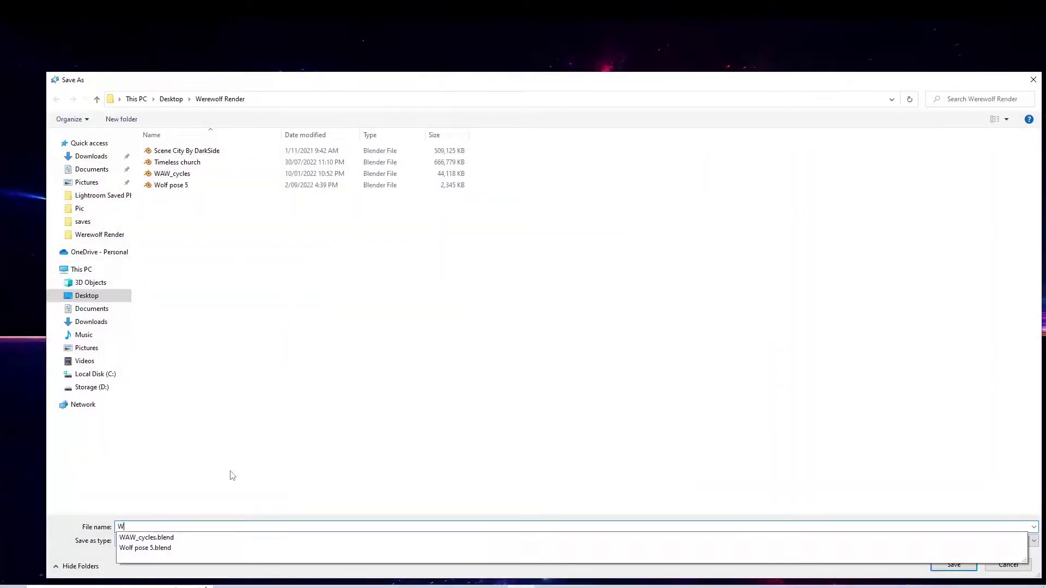
type("olf")
type("e 6")
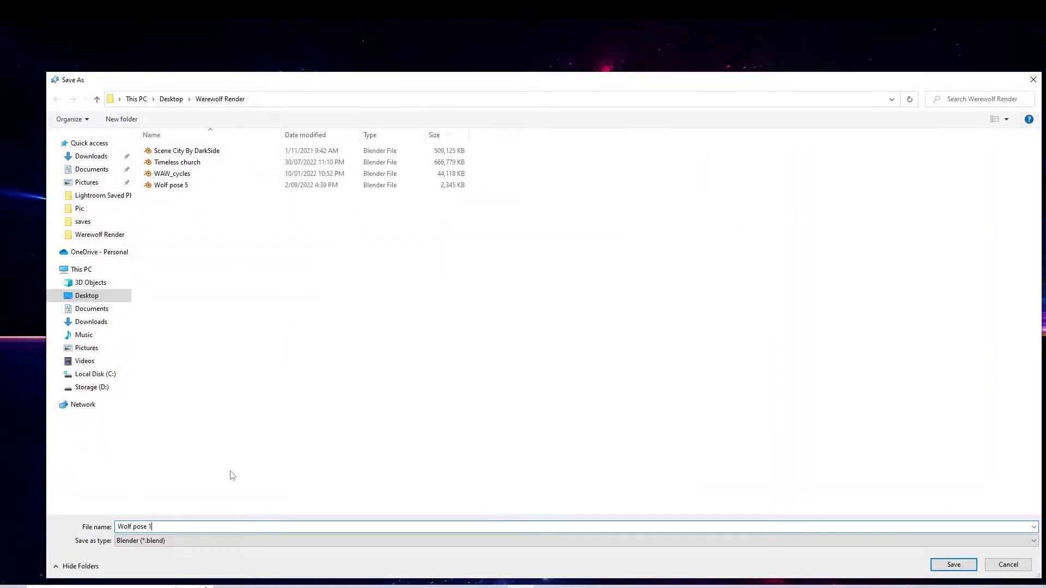
key("Return")
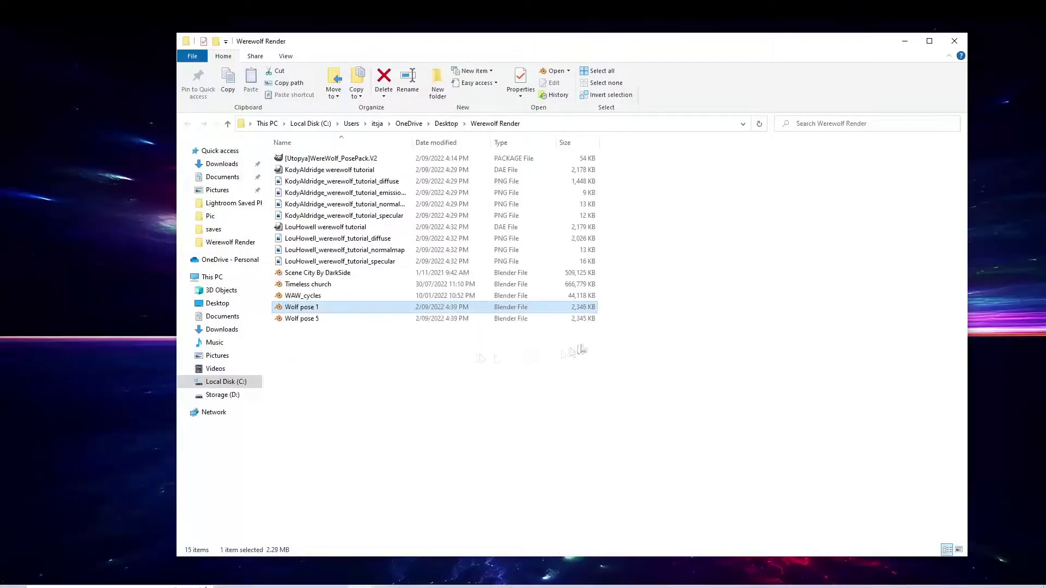
left_click(954, 44)
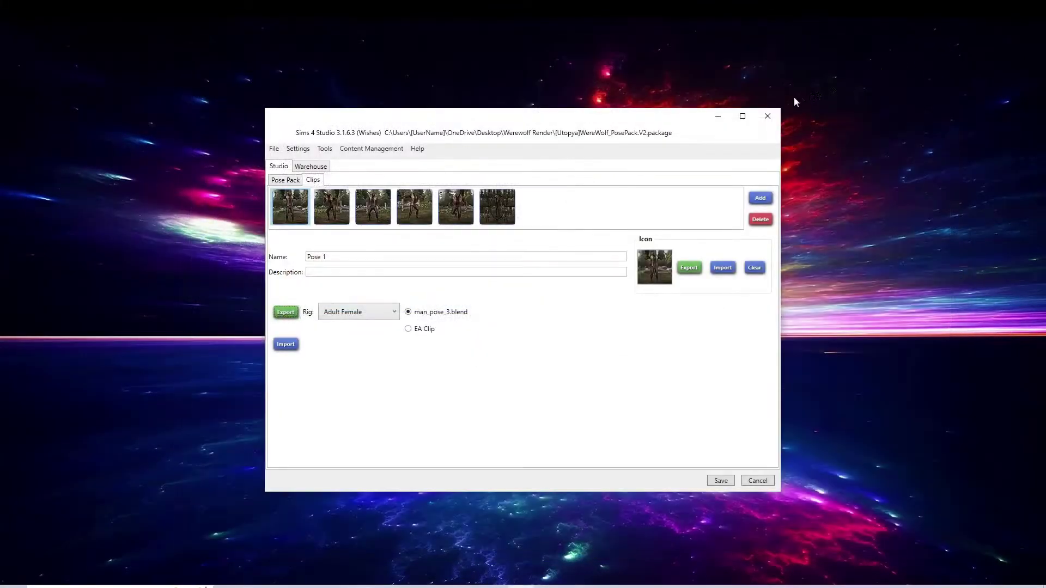
Step: Append the pose action from the Action folder of Wolf pose 5.blend into the werewolf scene
left_click(717, 113)
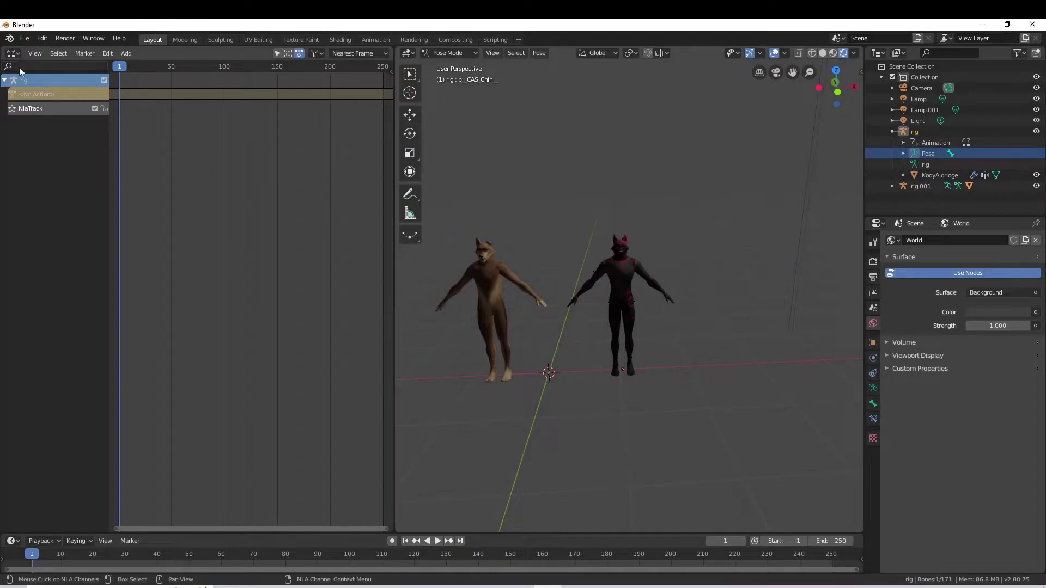
left_click(24, 38)
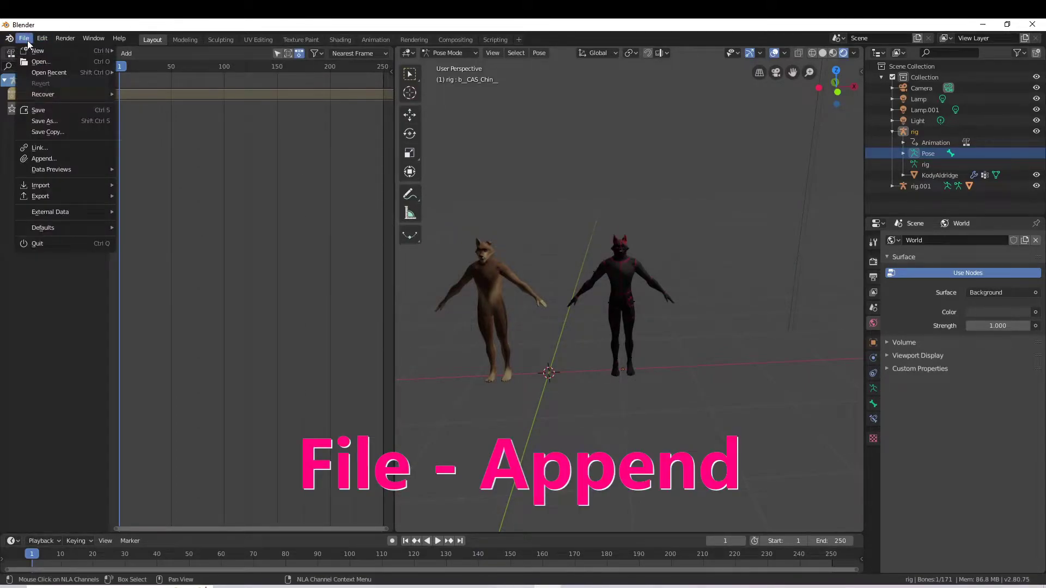
left_click(66, 159)
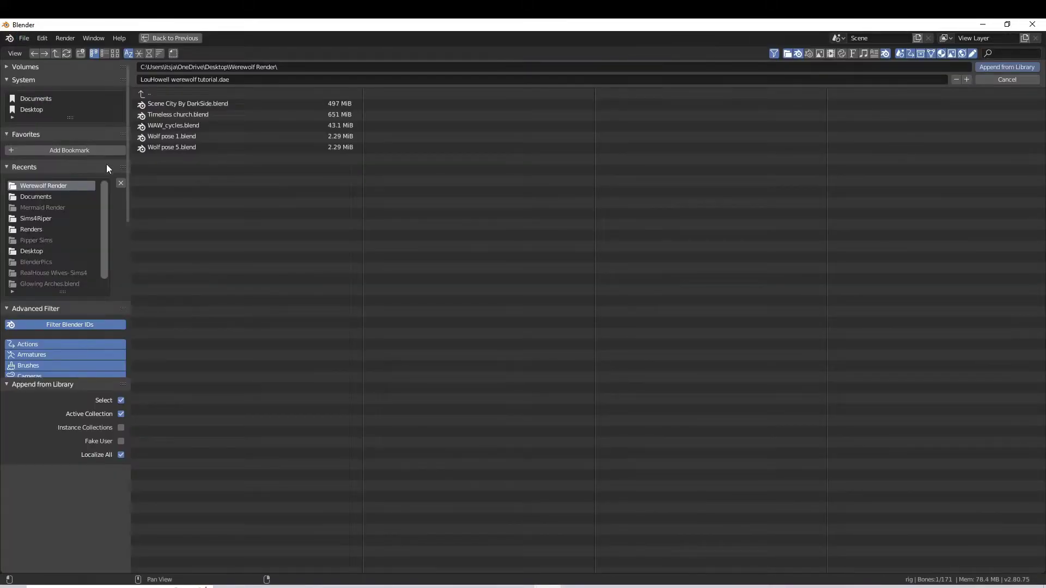
double_click(211, 152)
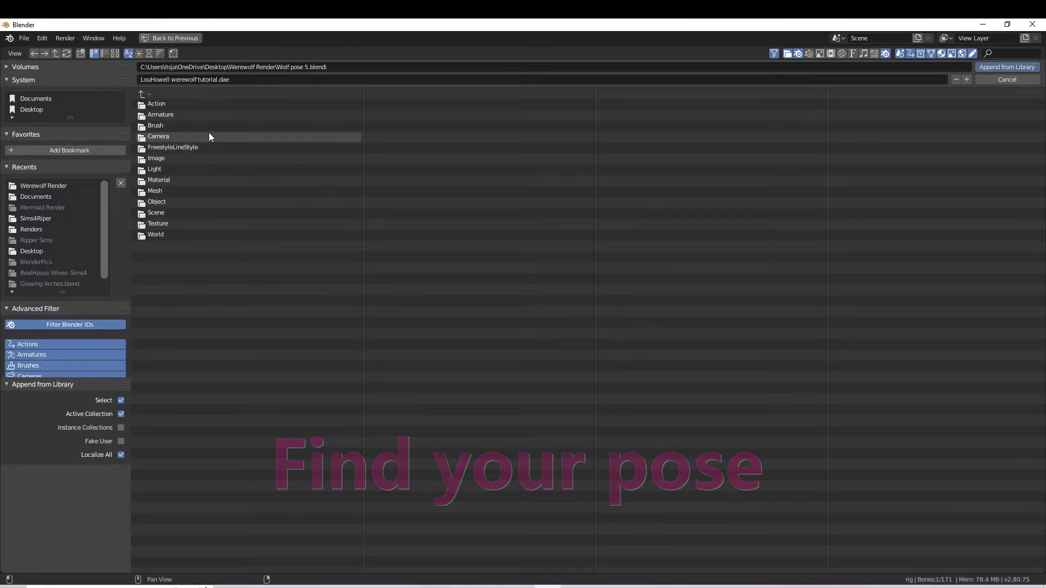
double_click(168, 103)
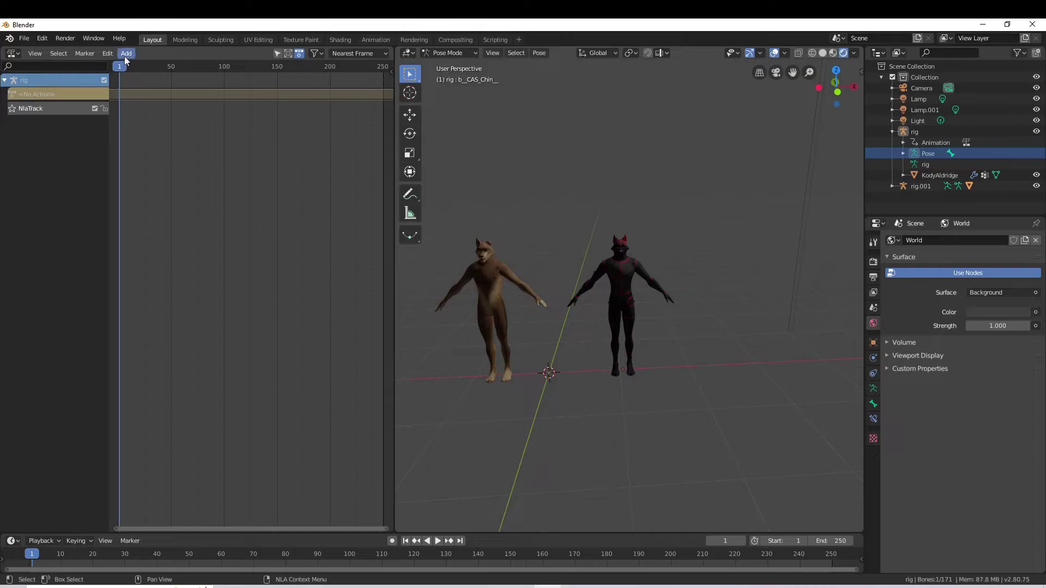
Step: Add the Utopya PosePack action as an NLA strip, crouching the dark werewolf
left_click(126, 55)
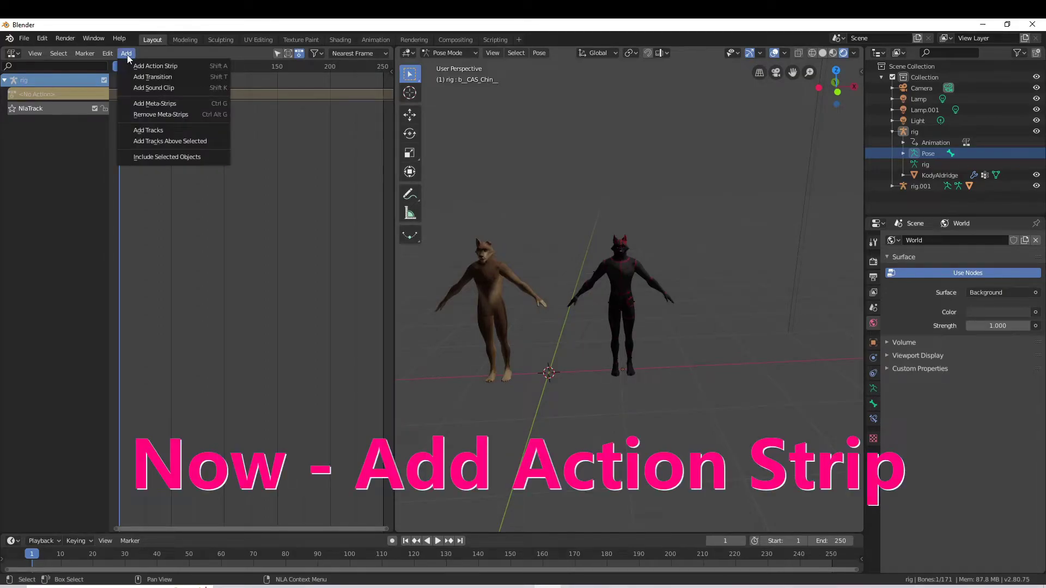
left_click(188, 67)
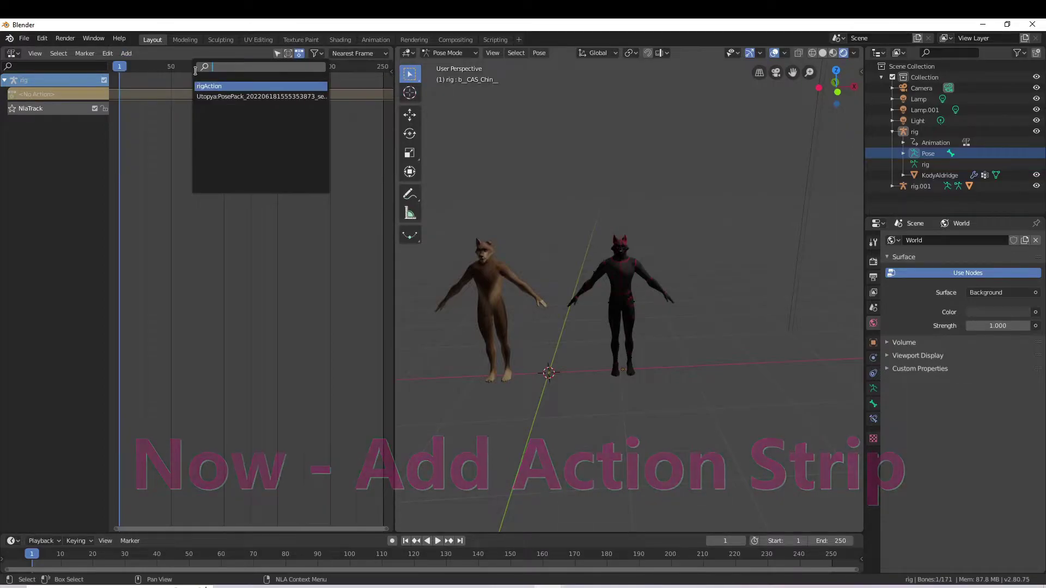
left_click(215, 95)
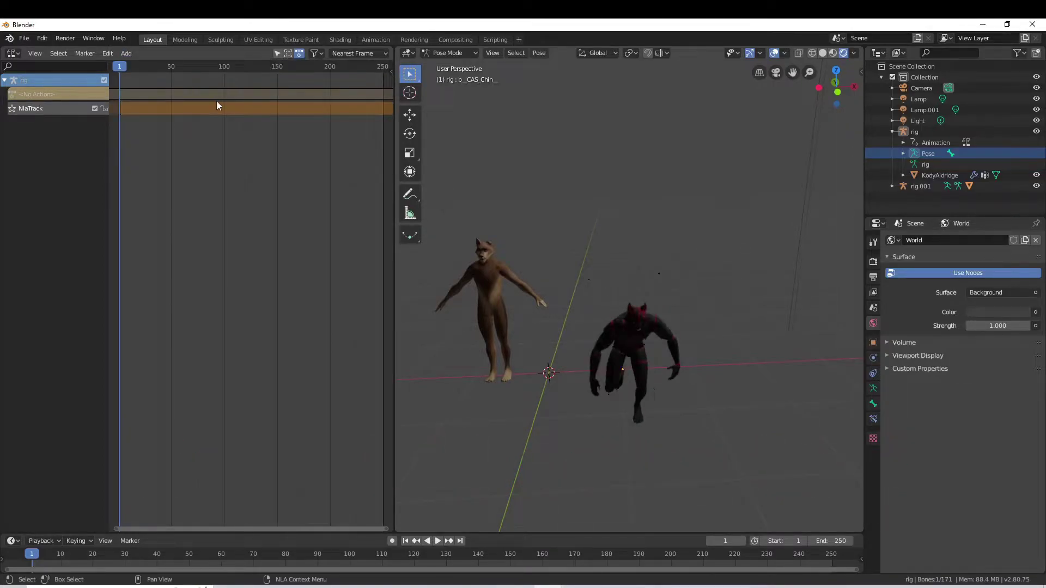
middle_click_drag(563, 237, 561, 227)
scroll(556, 221, "up", 1)
scroll(557, 222, "up", 1)
scroll(556, 223, "up", 1)
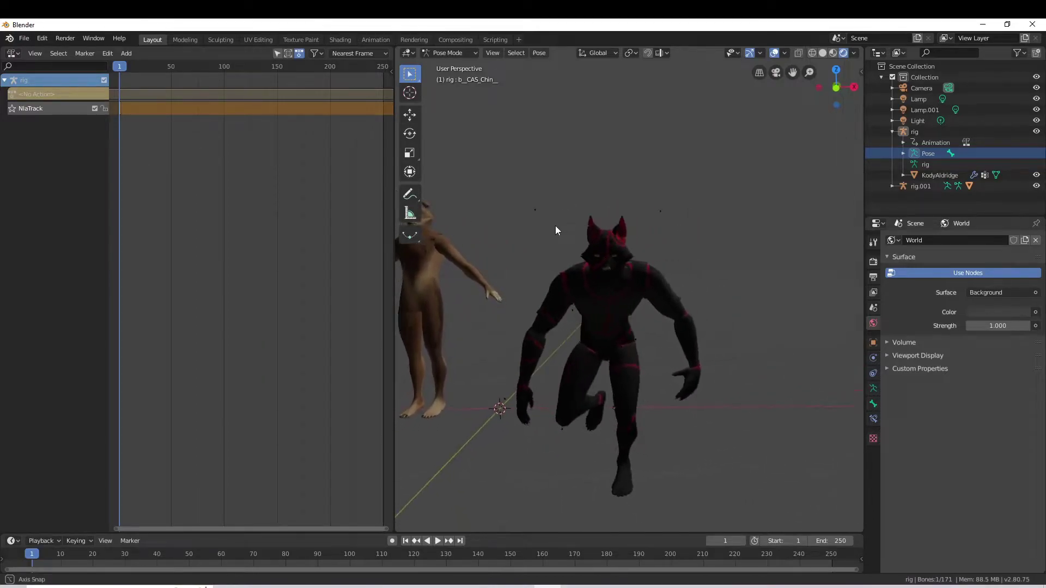
scroll(560, 226, "down", 2)
scroll(560, 227, "down", 1)
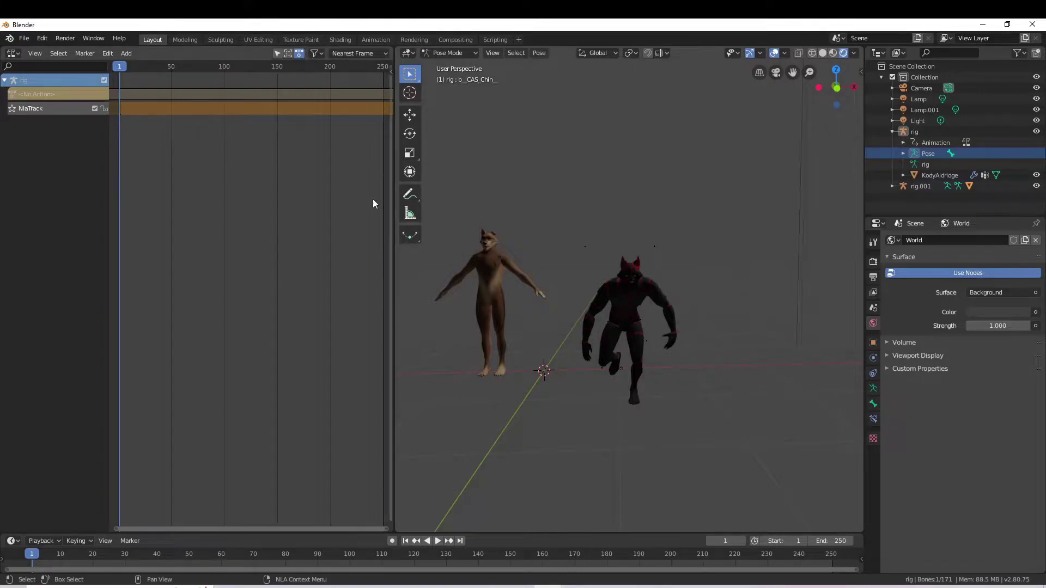
Step: Select the lighter werewolf's rig.001 in the Outliner and put it into Pose Mode
left_click(915, 156)
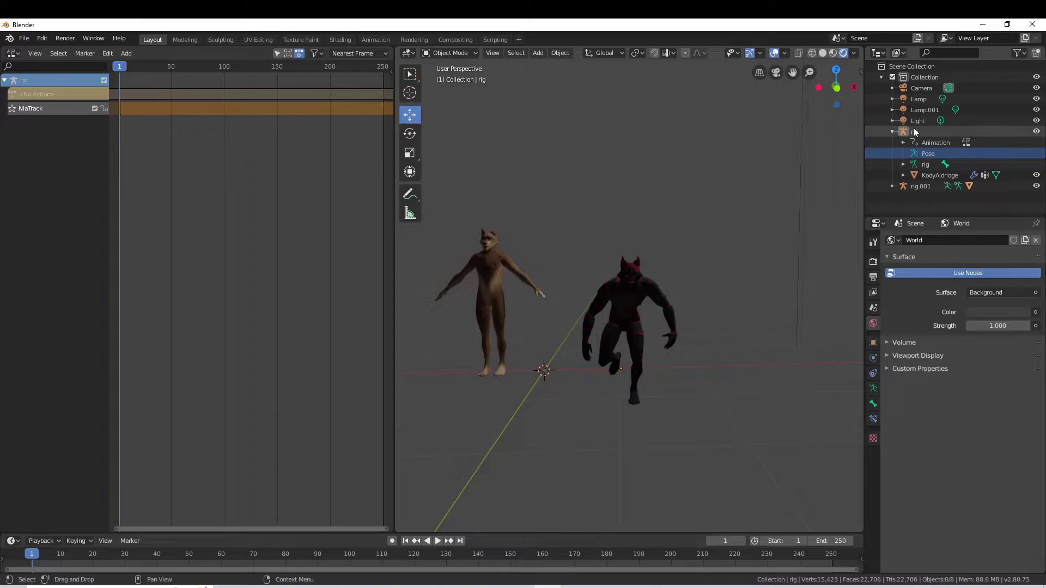
left_click(915, 136)
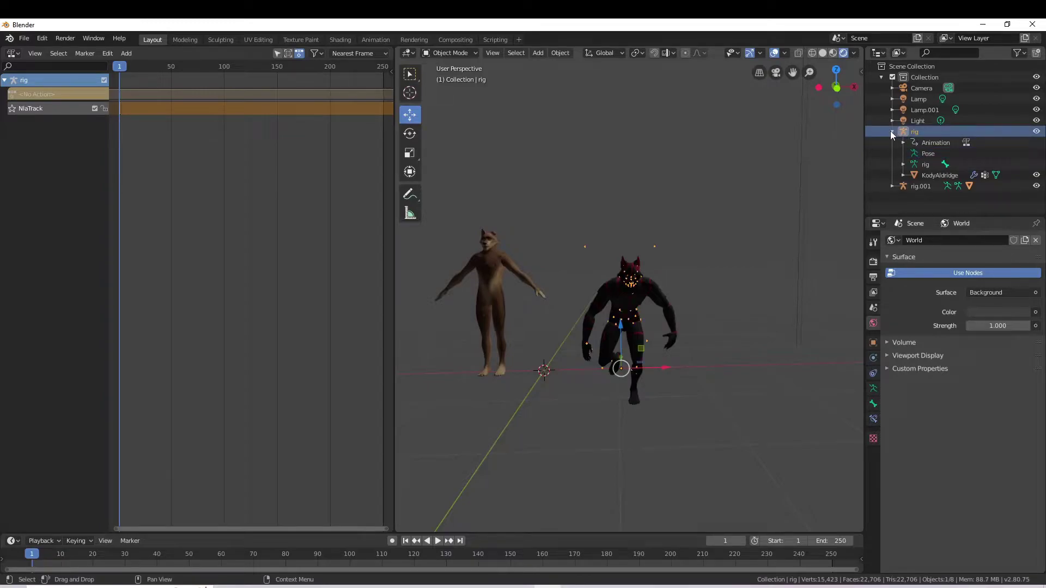
left_click(891, 132)
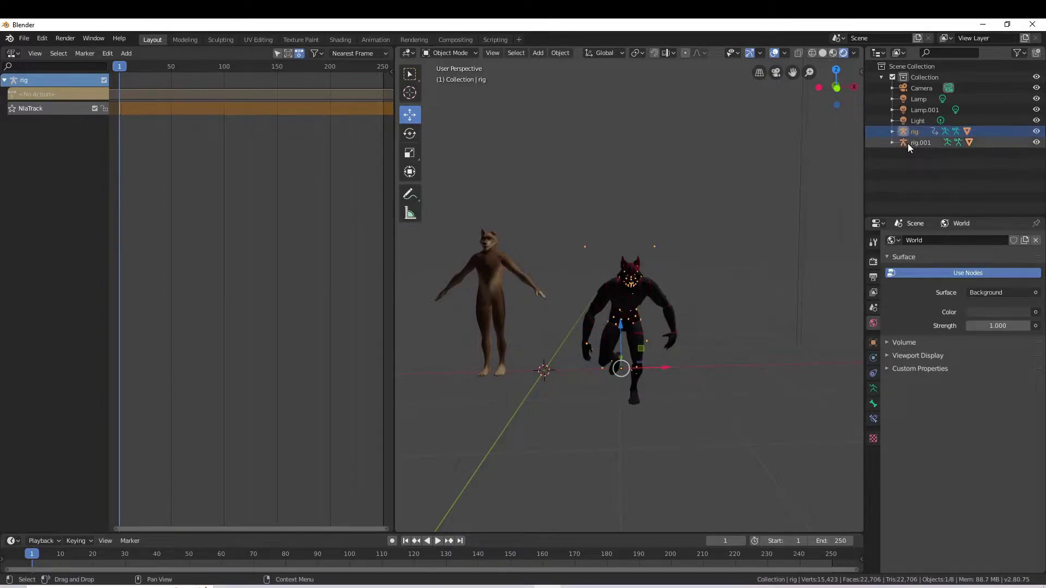
left_click(893, 143)
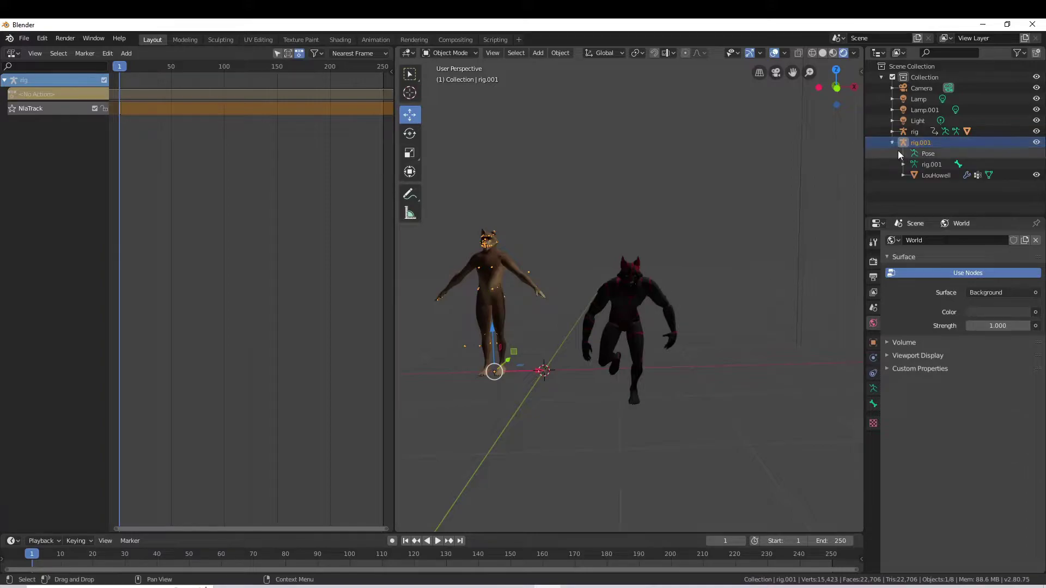
left_click(920, 177)
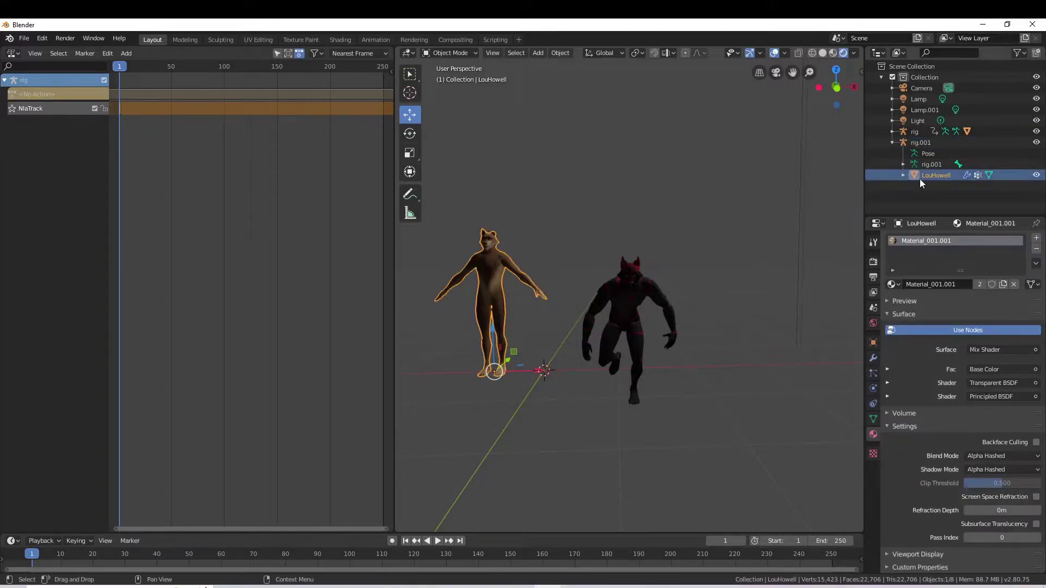
left_click(920, 143)
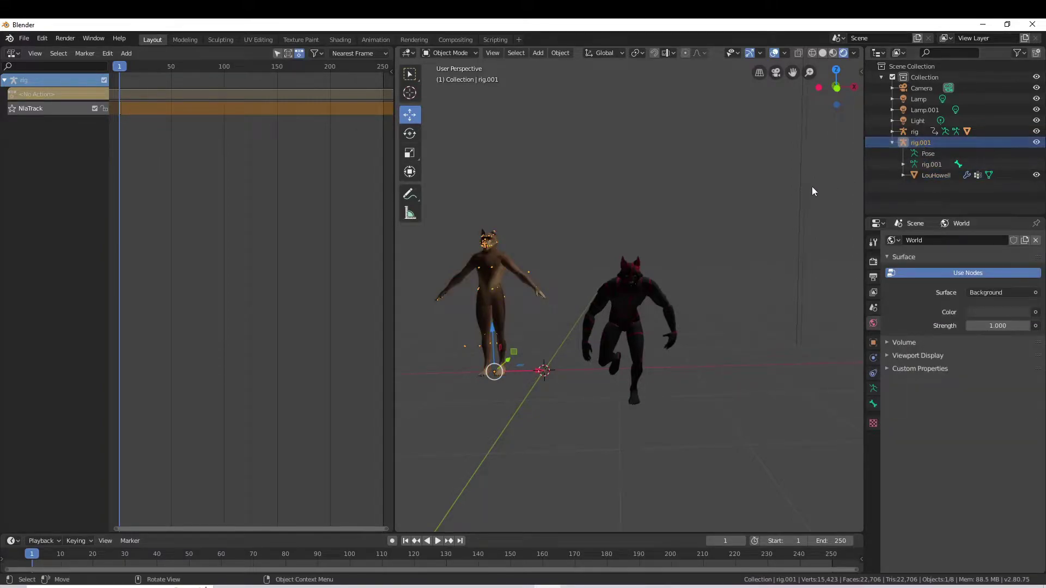
left_click(922, 154)
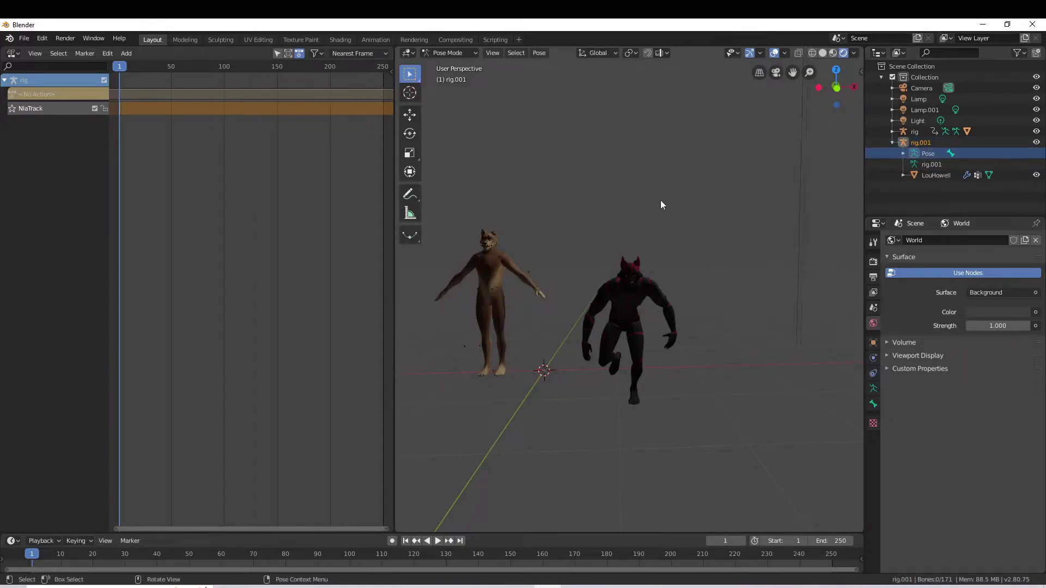
Step: Zoom to the face, select the b_CAS_R_Nostril bone and bring up keyframe types
left_click_drag(792, 72, 917, 94)
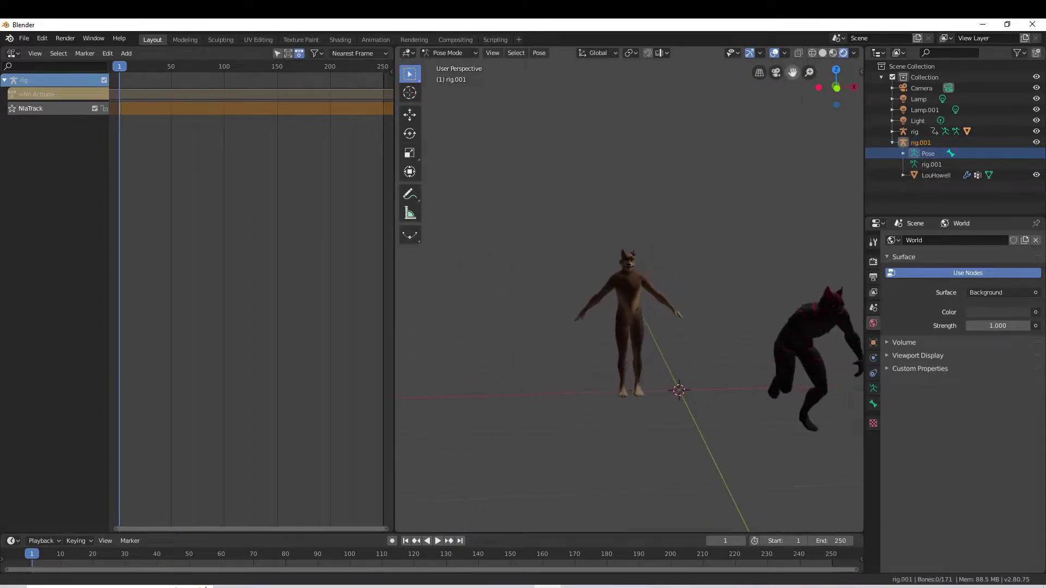
scroll(697, 269, "up", 1)
scroll(698, 268, "up", 3)
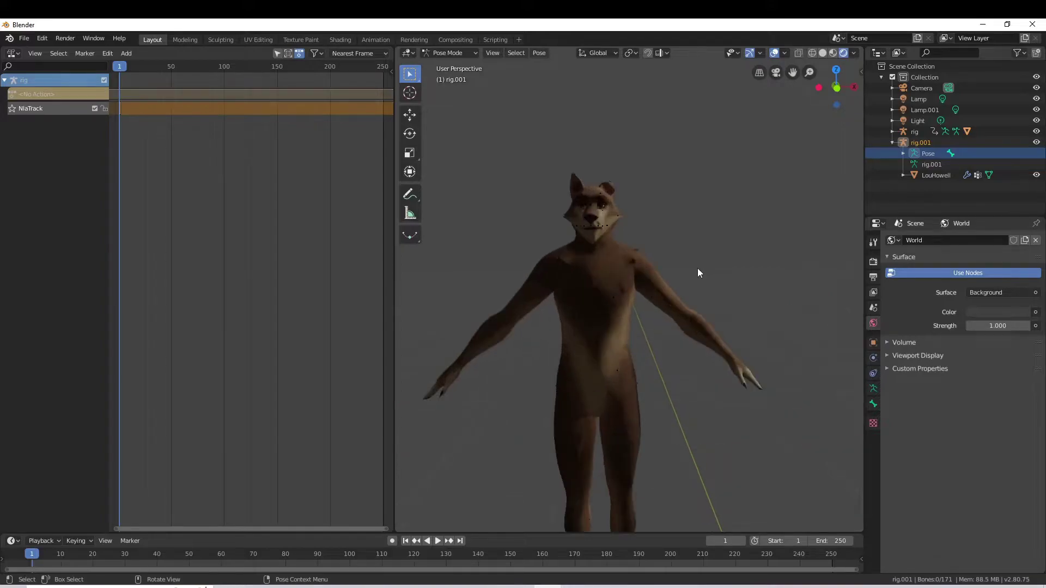
scroll(698, 268, "up", 2)
scroll(697, 268, "up", 1)
scroll(702, 287, "up", 1)
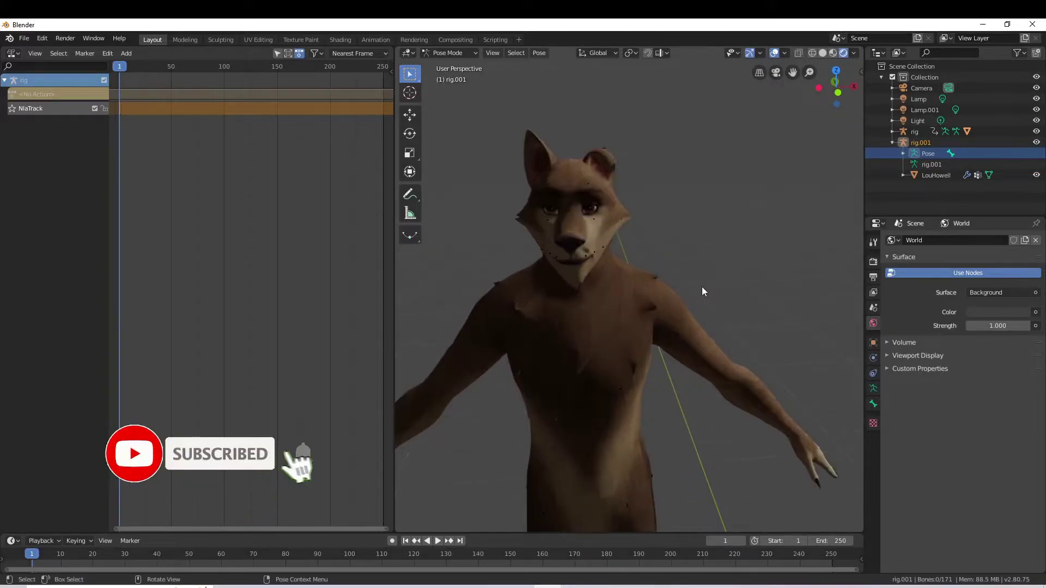
scroll(701, 287, "up", 2)
scroll(703, 288, "up", 1)
scroll(710, 293, "up", 2)
scroll(716, 296, "up", 2)
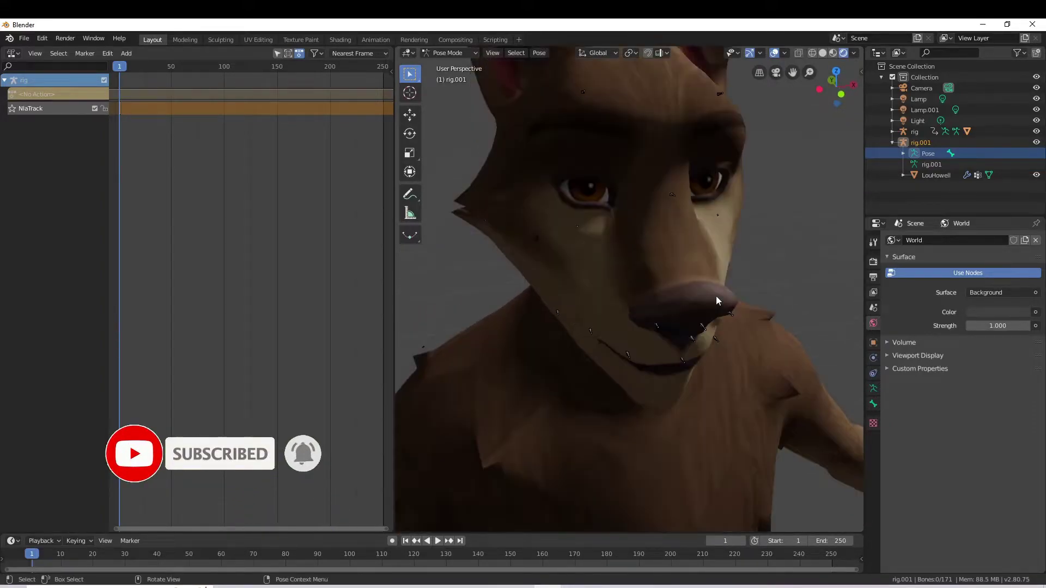
left_click(657, 327)
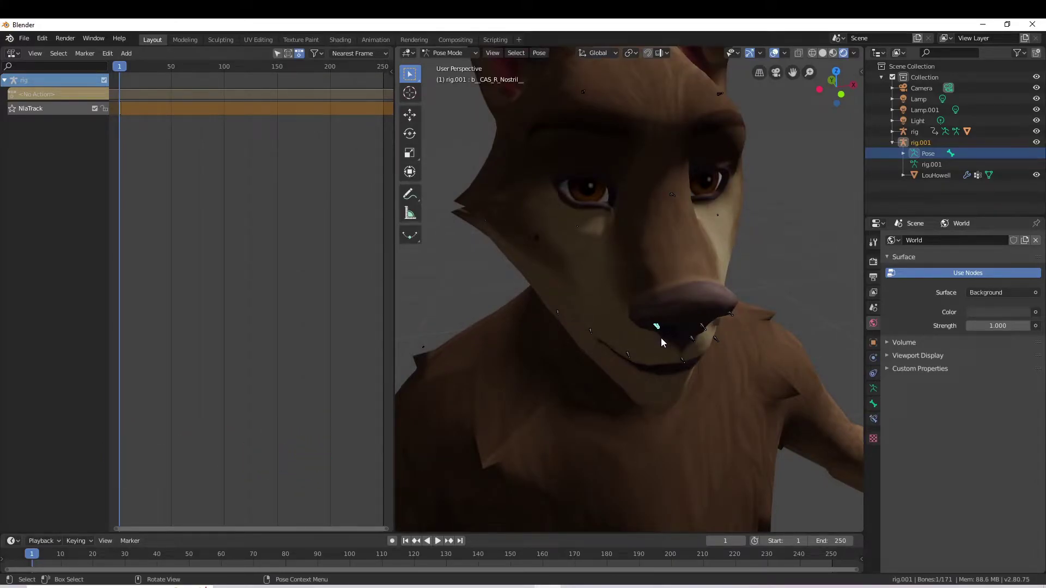
key("i")
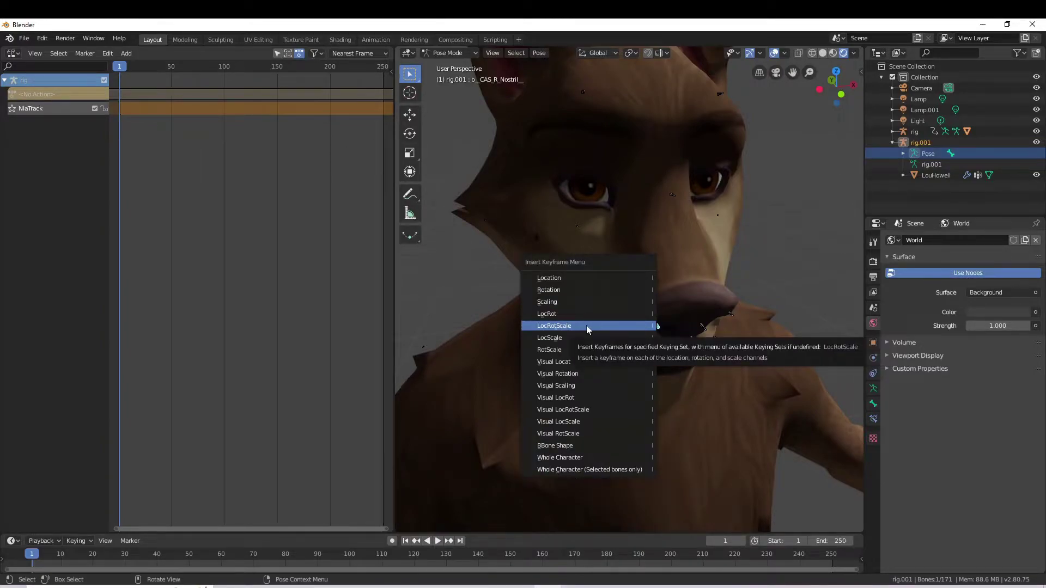
Step: Key the nostril bone with LocRotScale, creating rig.001Action
left_click(587, 325)
scroll(709, 328, "down", 2)
scroll(692, 322, "down", 3)
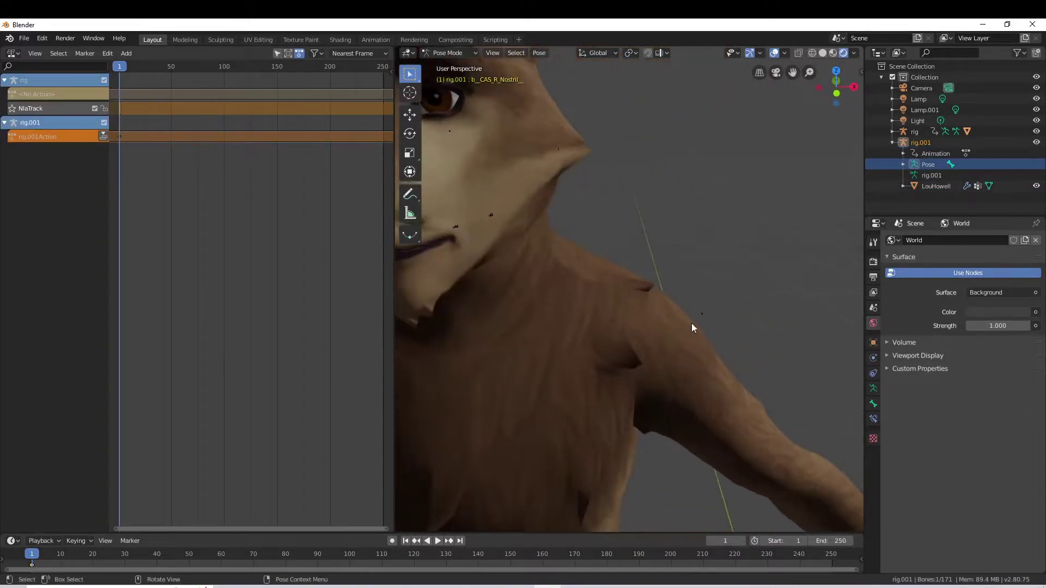
scroll(691, 322, "down", 3)
scroll(750, 322, "down", 1)
scroll(750, 318, "down", 1)
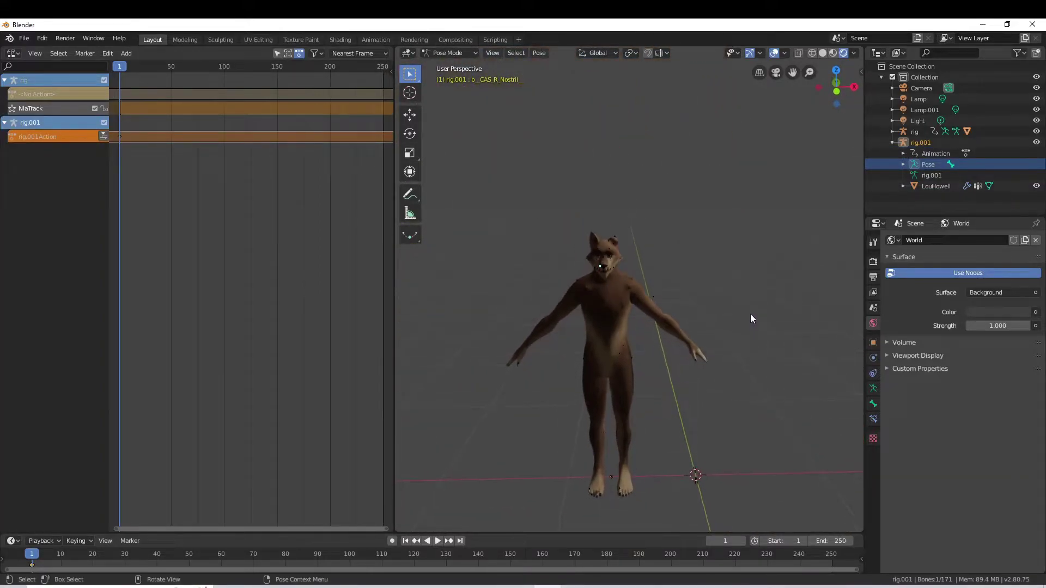
scroll(750, 317, "down", 1)
scroll(750, 317, "down", 1)
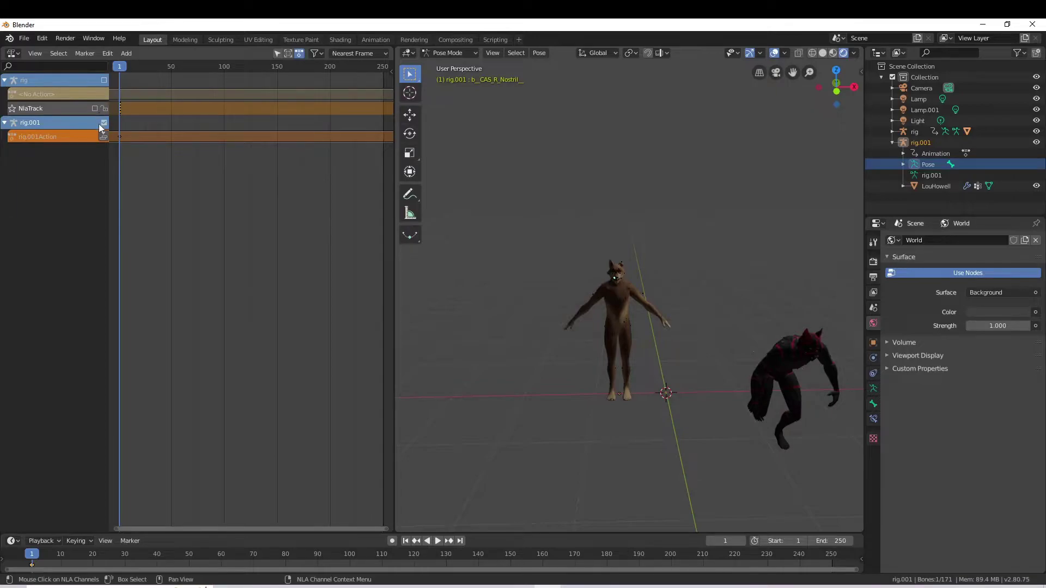
Step: Push rig.001Action down into an NLA track, then delete its strips
left_click(106, 136)
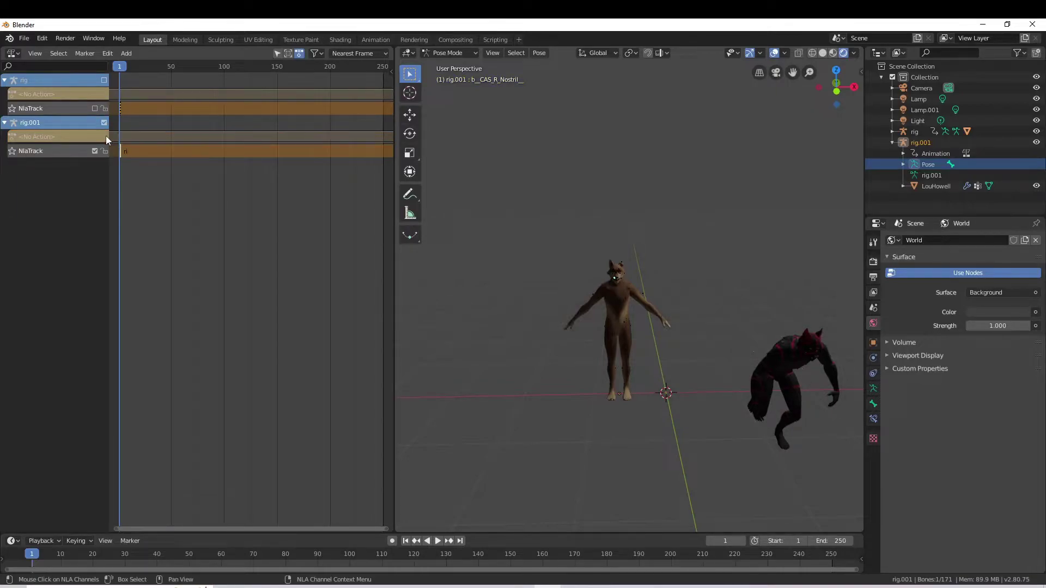
right_click(134, 152)
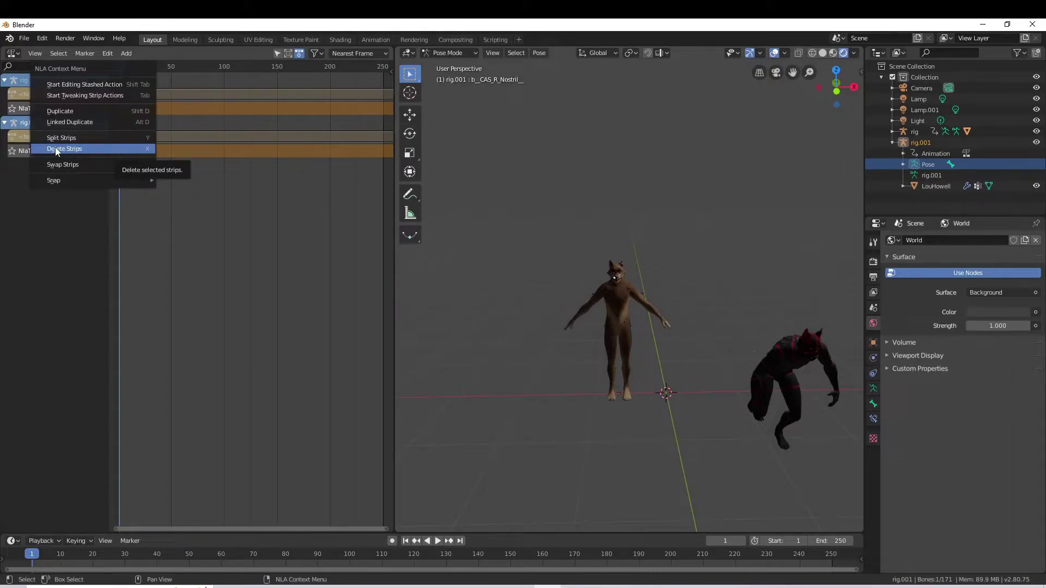
left_click(90, 148)
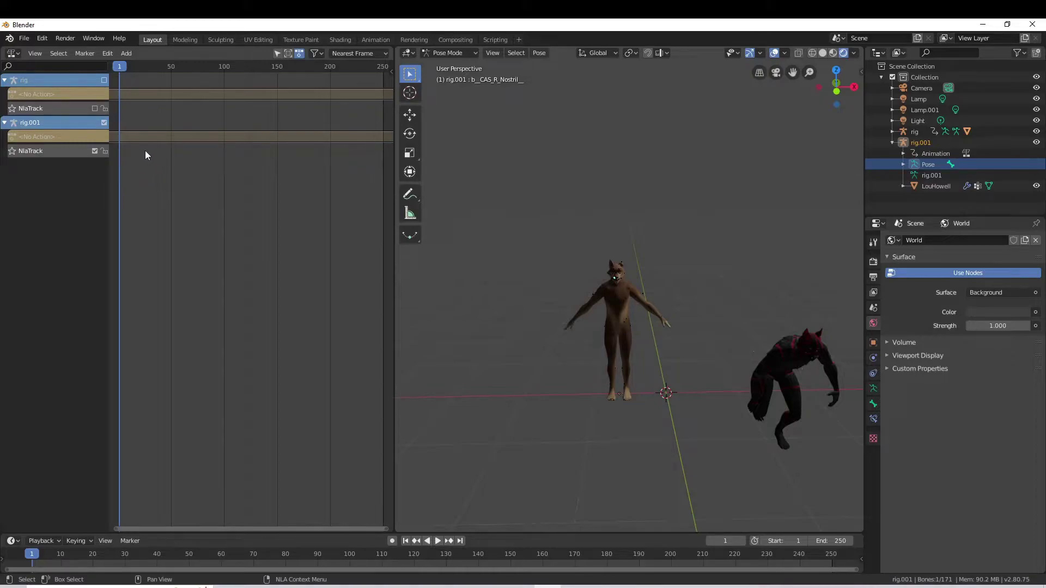
left_click(22, 39)
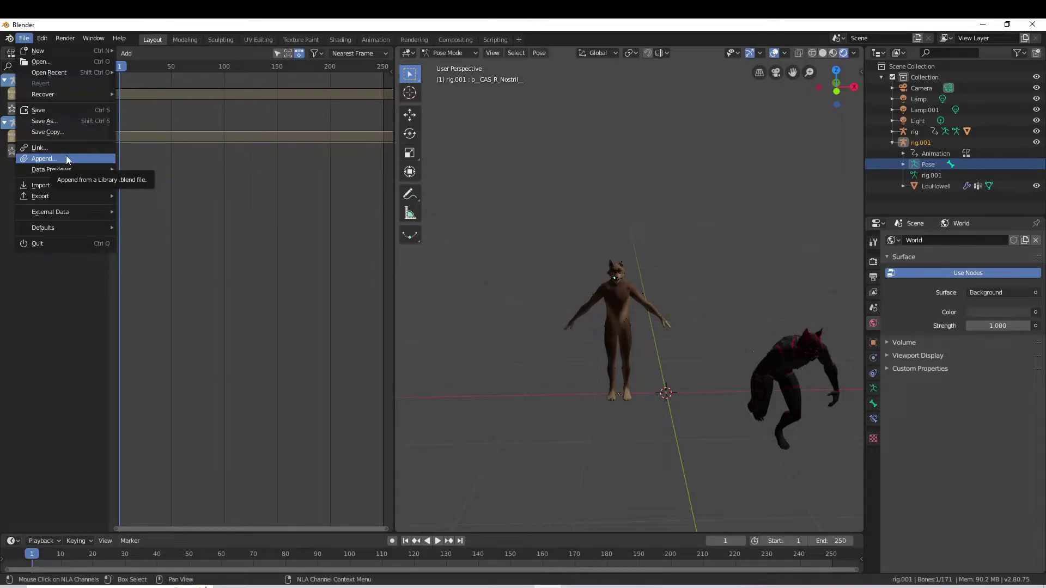
Step: Append the PosePack set_1 action from Wolf pose 1.blend's Action folder in Werewolf Render
left_click(66, 157)
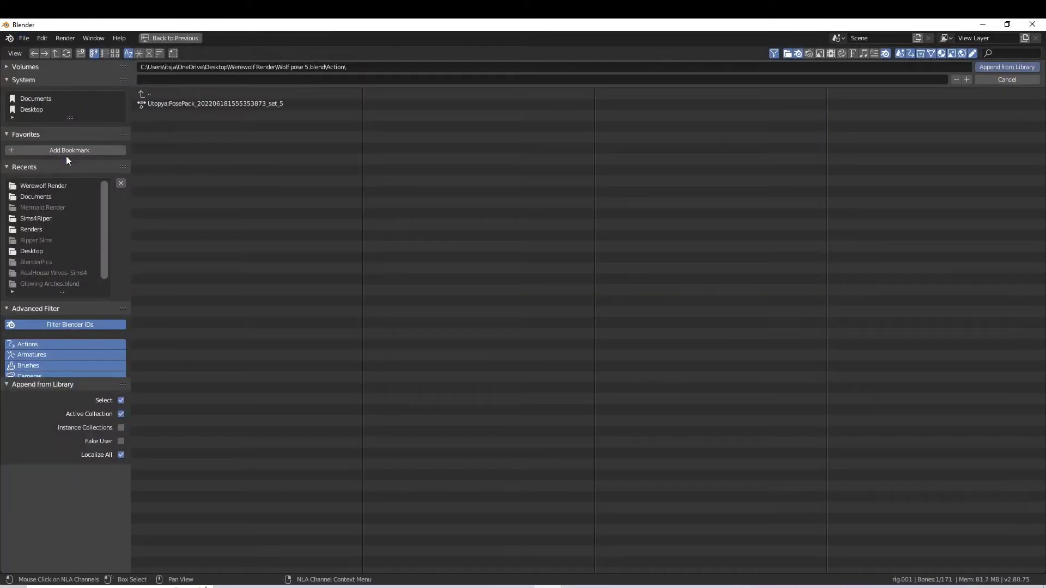
left_click(140, 94)
left_click(140, 97)
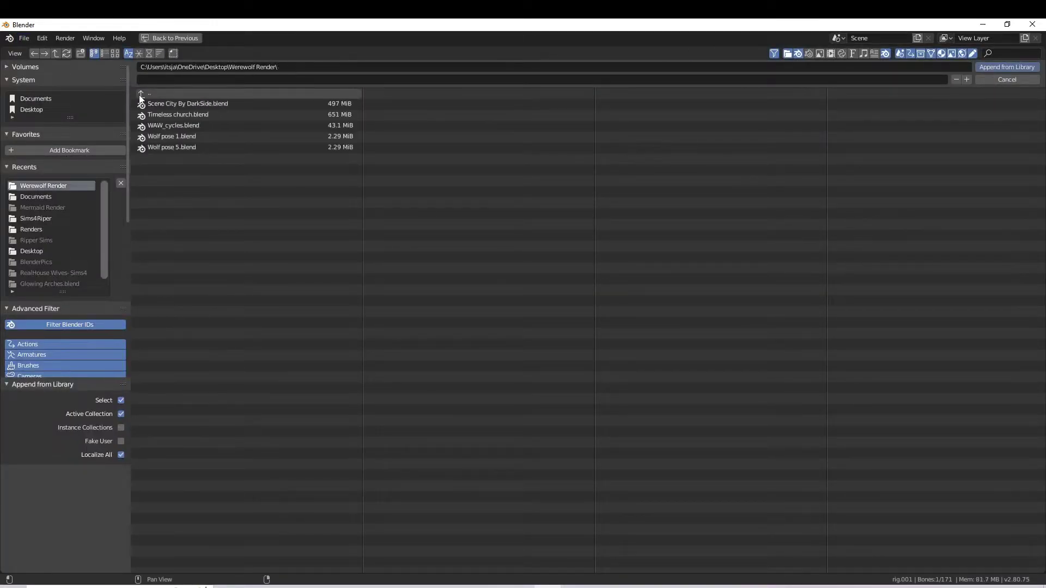
double_click(143, 136)
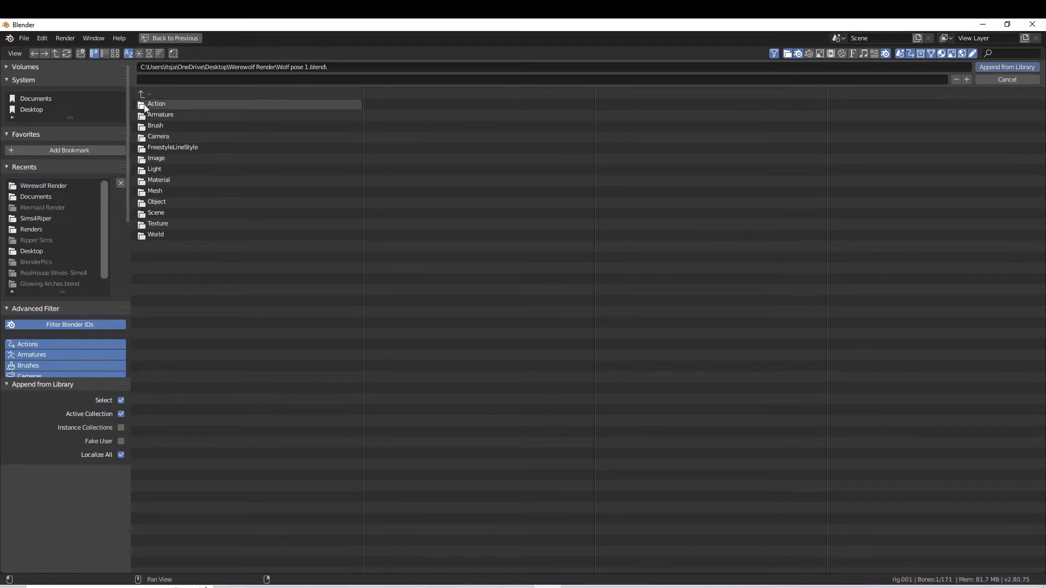
double_click(179, 105)
left_click(179, 105)
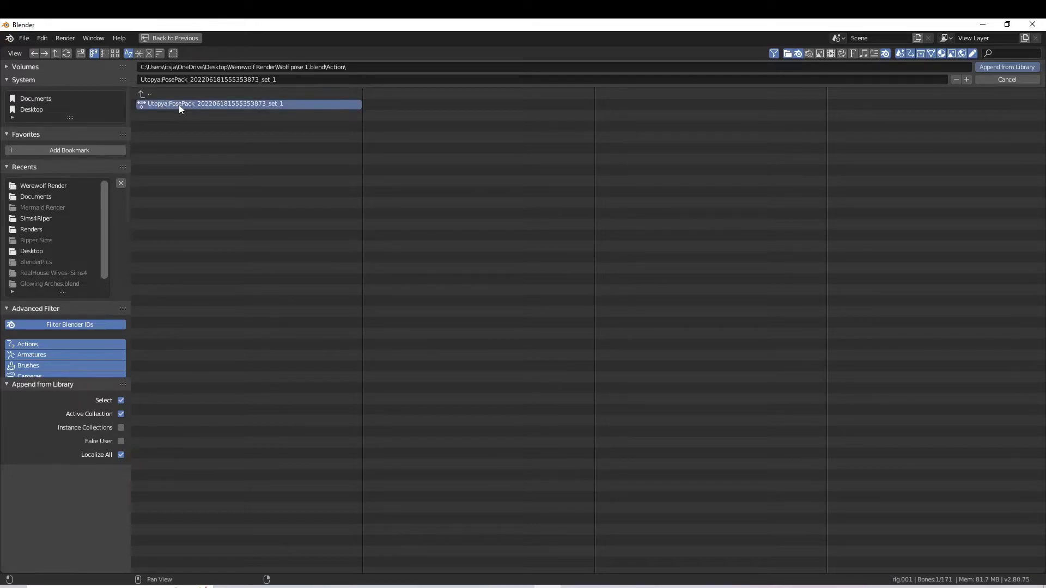
double_click(179, 104)
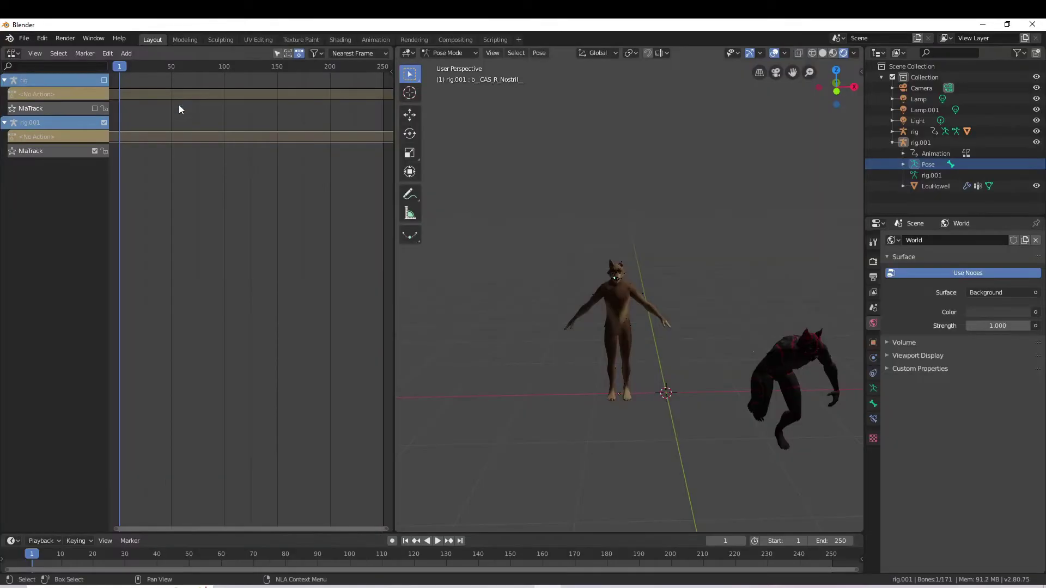
Step: Add the PosePack action strip to rig.001's NLA track, giving the brown werewolf outstretched arms
left_click(126, 57)
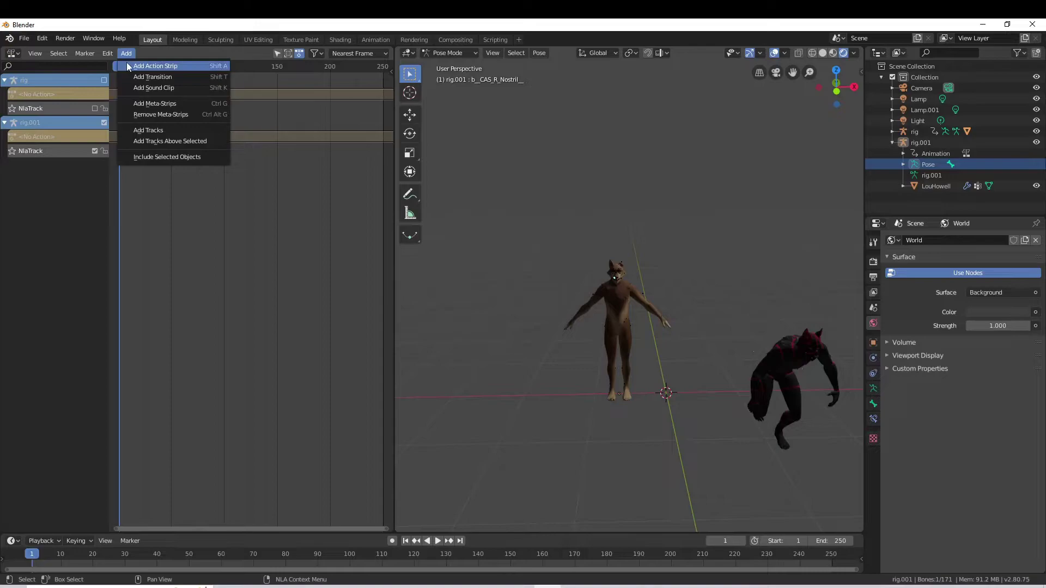
left_click(185, 65)
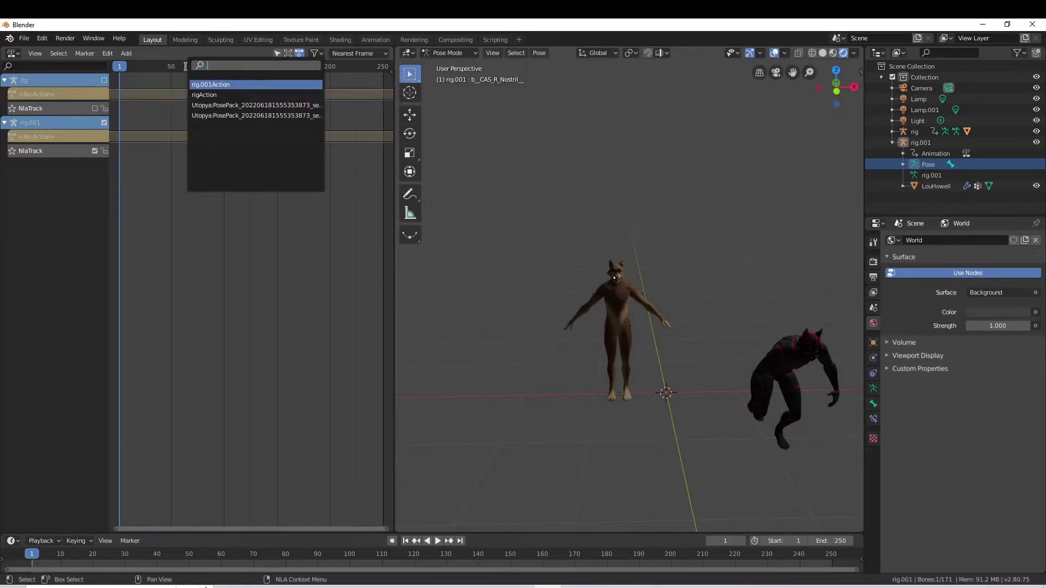
left_click(220, 104)
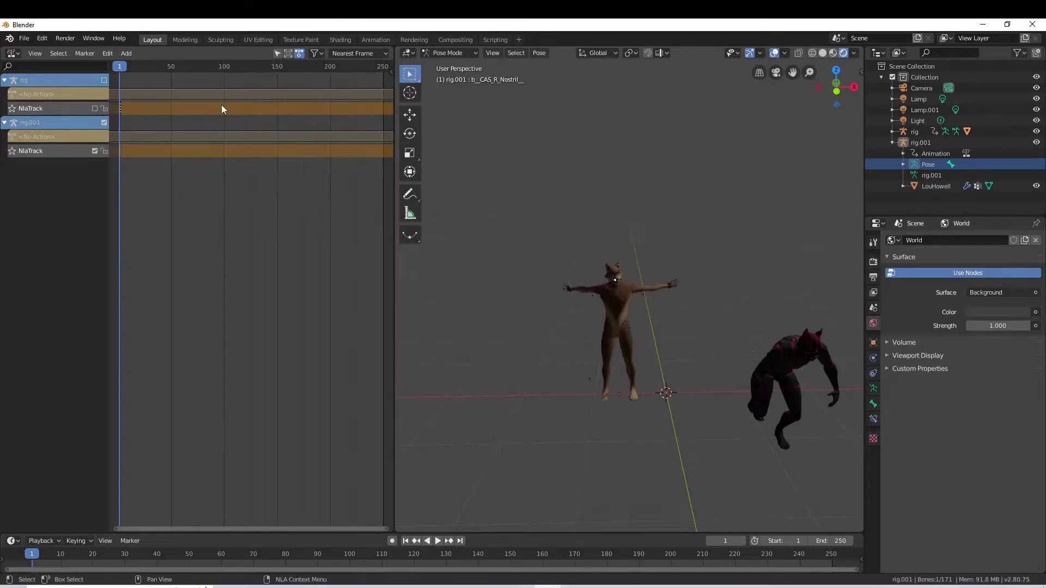
scroll(530, 250, "up", 2)
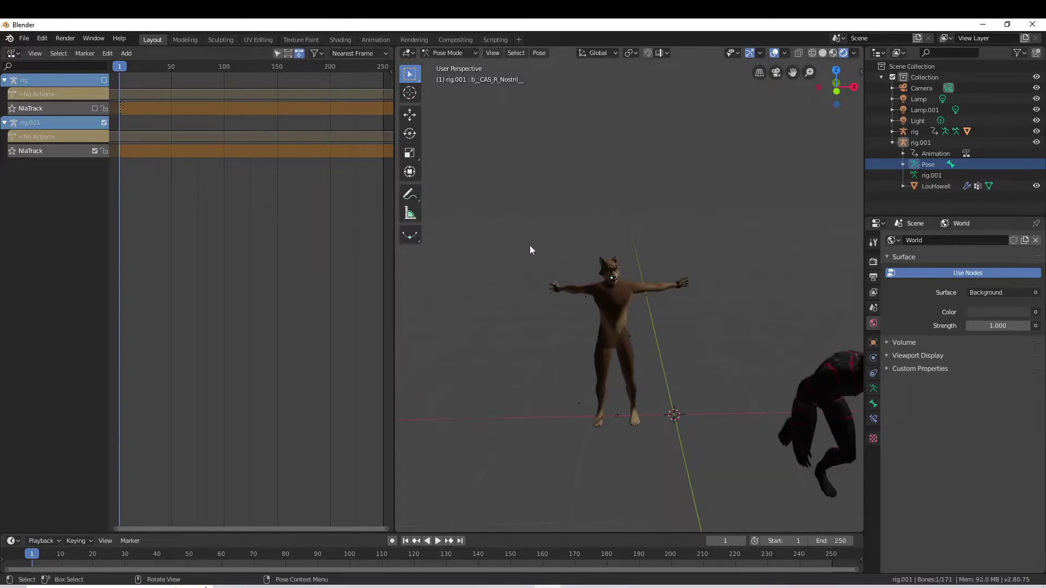
scroll(529, 250, "up", 2)
scroll(528, 250, "up", 2)
middle_click_drag(527, 245, 534, 244)
scroll(528, 242, "down", 2)
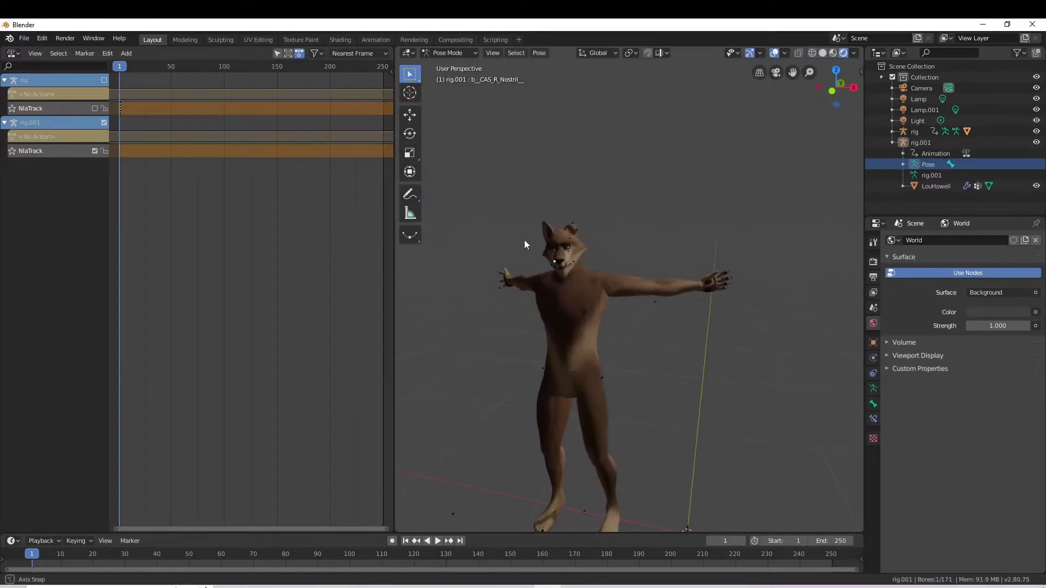
scroll(542, 243, "down", 2)
scroll(542, 244, "down", 1)
scroll(541, 244, "down", 2)
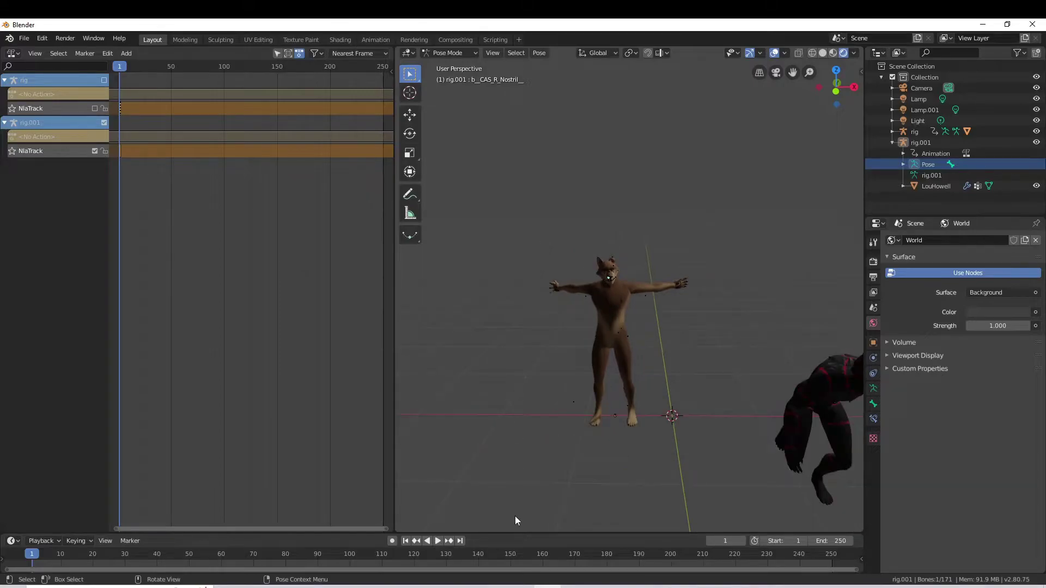
Step: Select Pose 3 and export it as wolf pose 3.blend into Werewolf Render
left_click(534, 587)
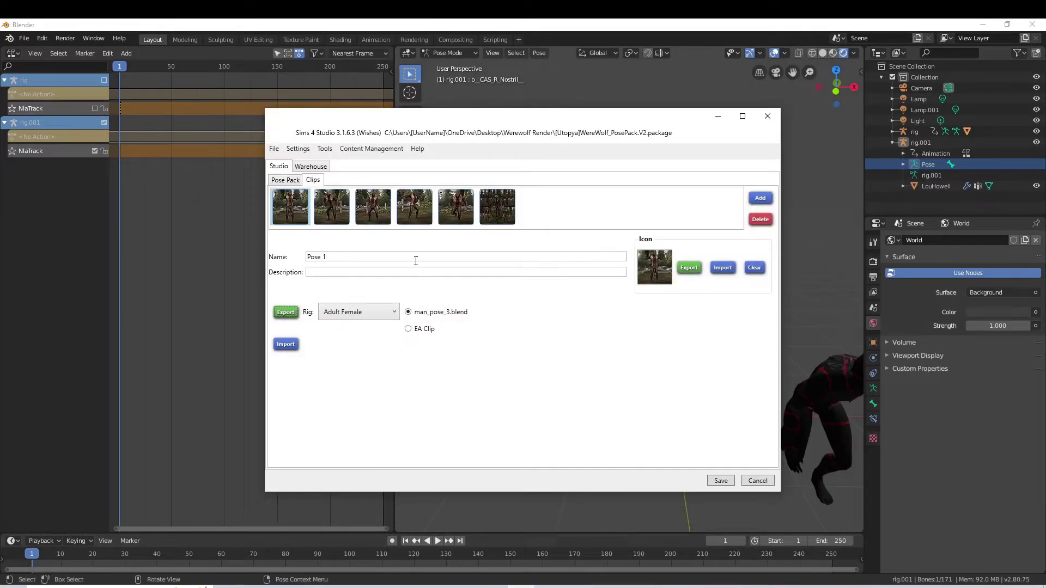
left_click(370, 209)
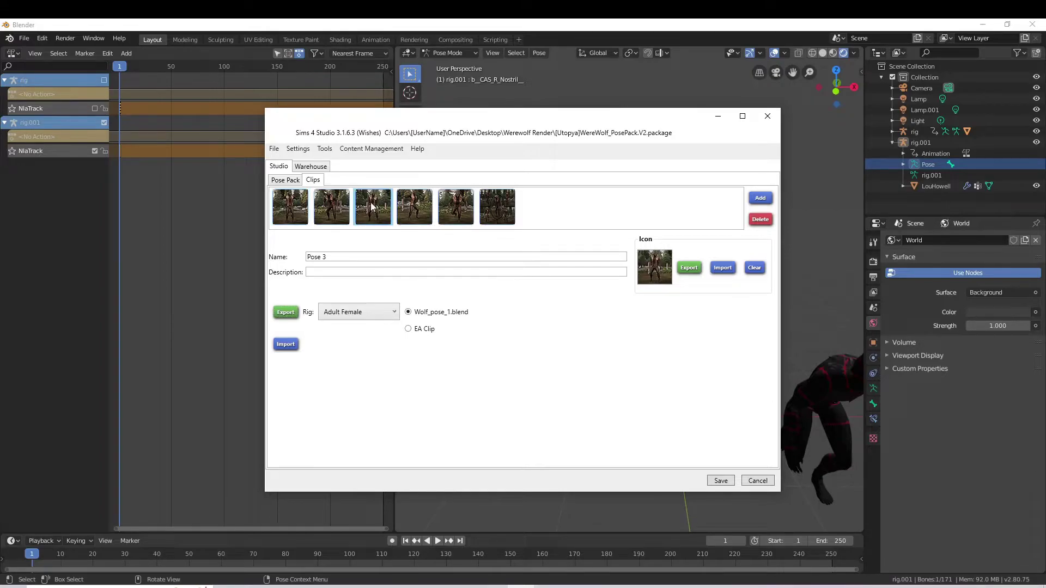
left_click(289, 315)
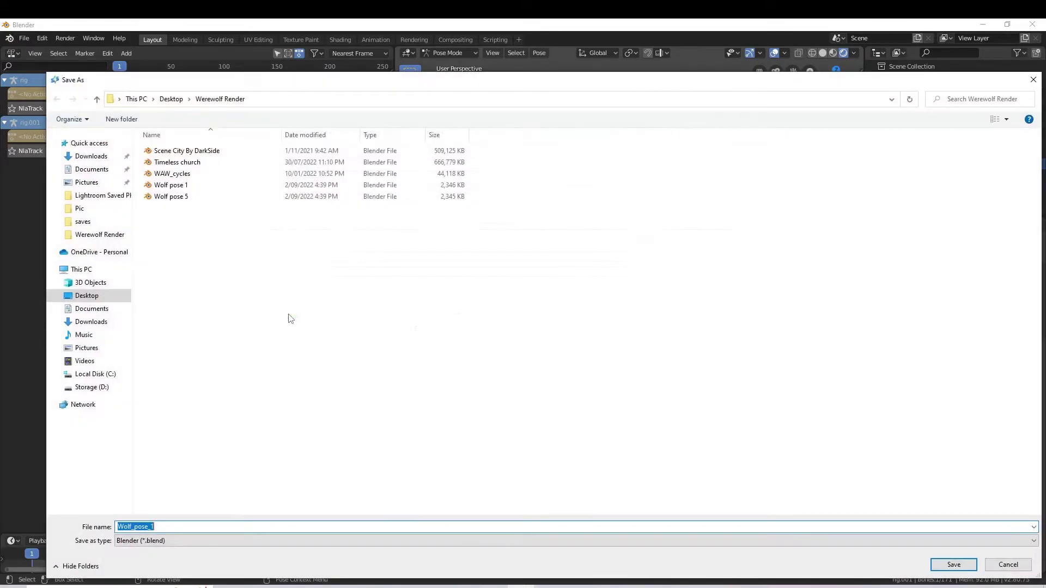
type("wolf ")
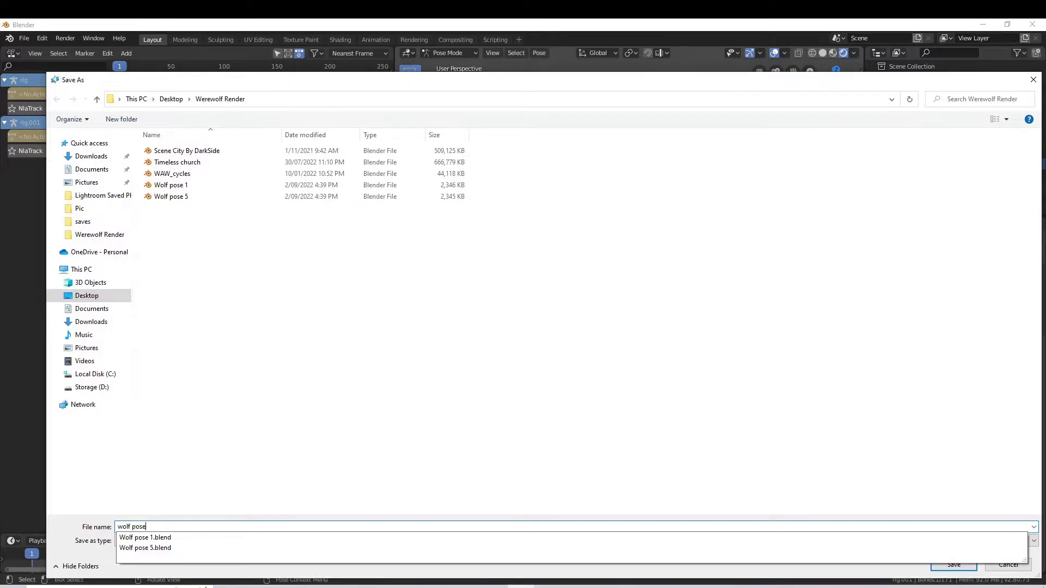
type("3")
key("Return")
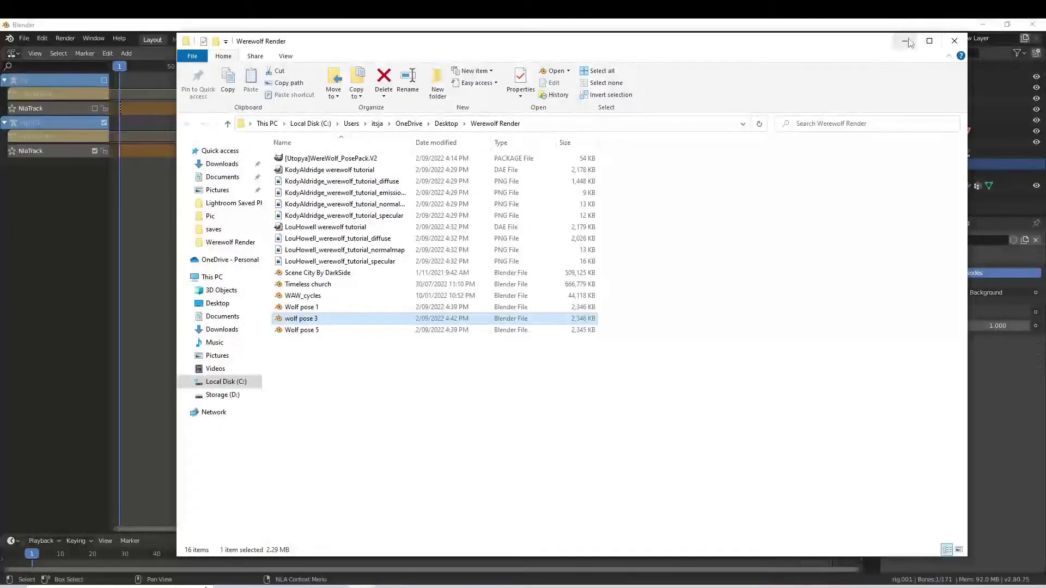
left_click(904, 41)
left_click(716, 114)
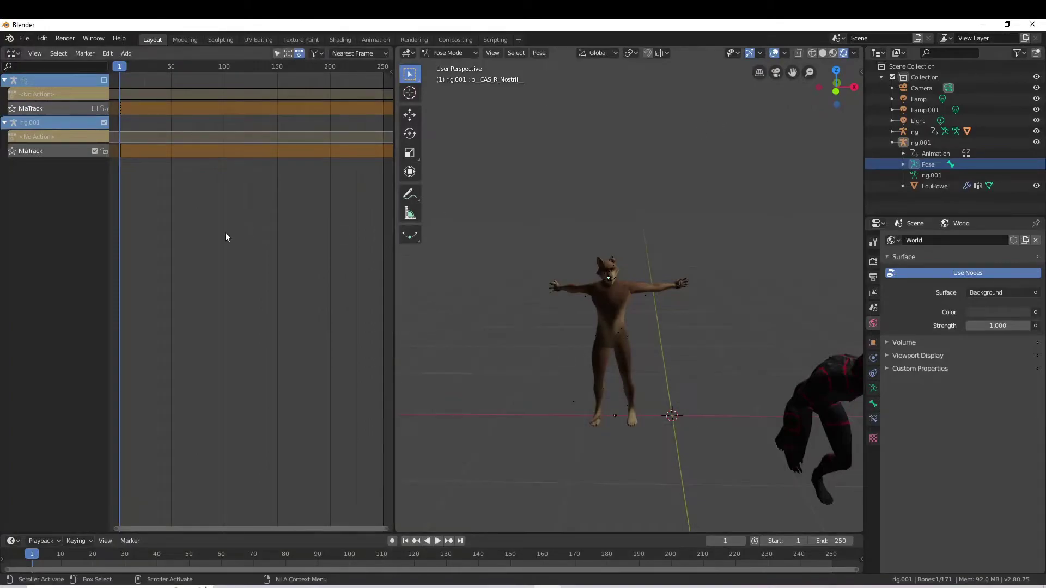
Step: Delete the old pose strips and append the action from wolf pose 3.blend
key("x")
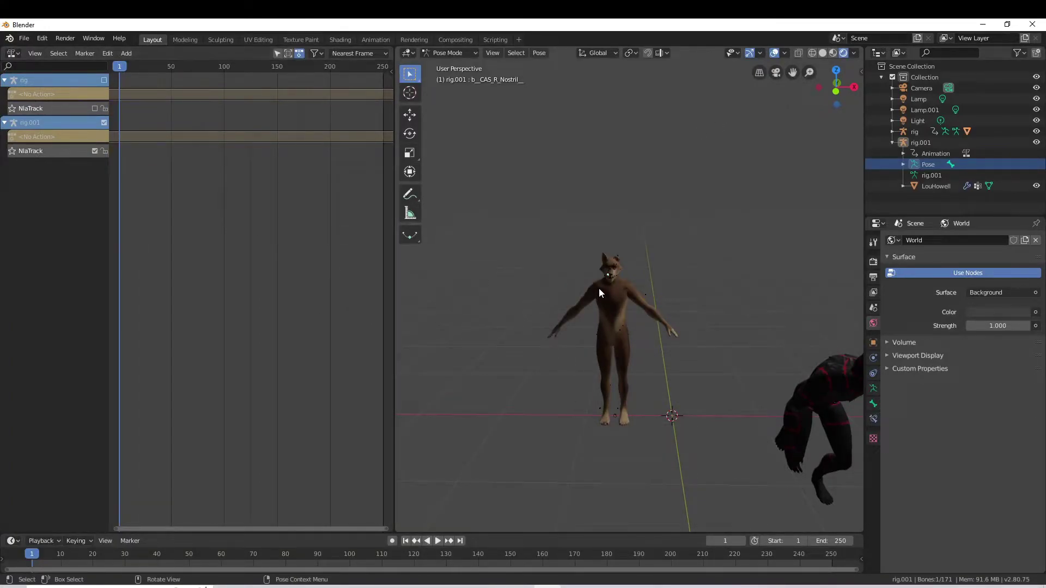
left_click(23, 38)
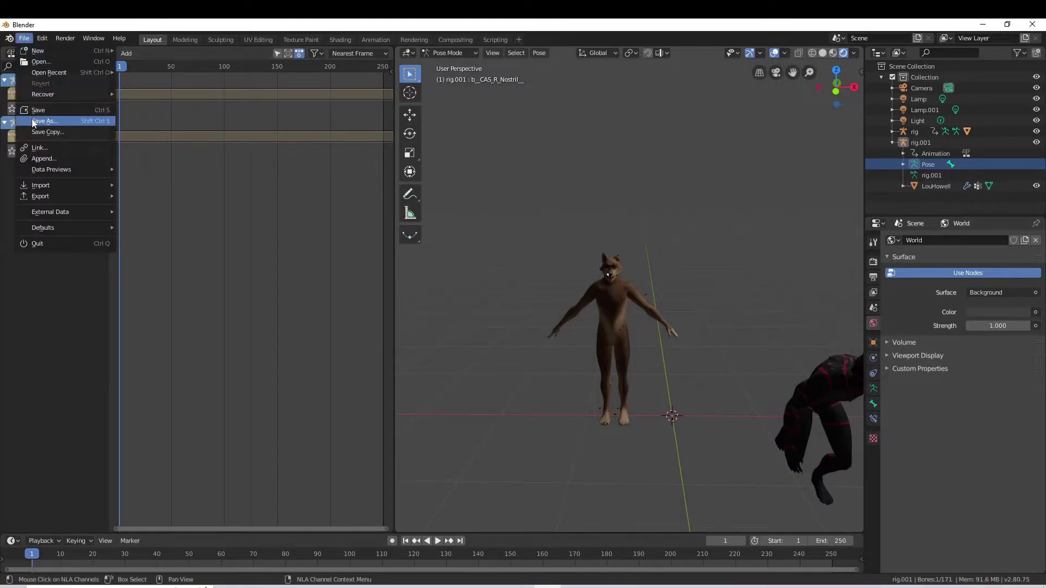
left_click(36, 164)
left_click(140, 96)
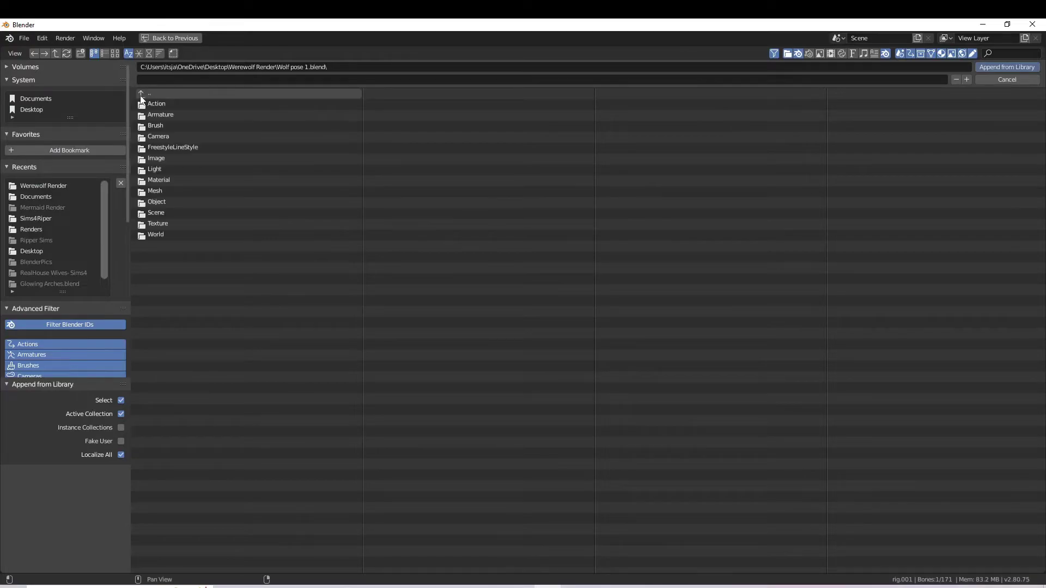
double_click(148, 148)
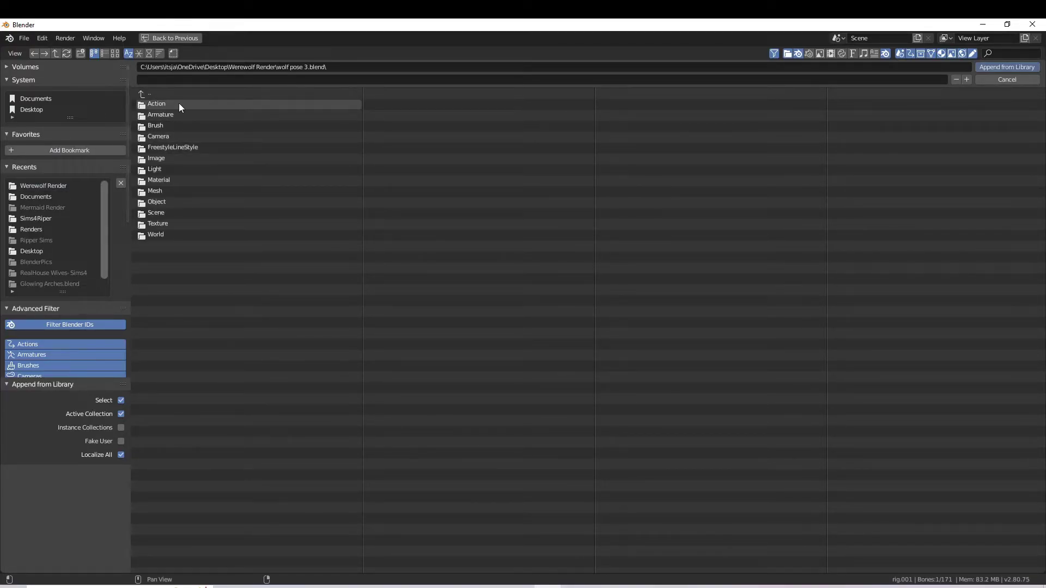
double_click(179, 103)
double_click(178, 103)
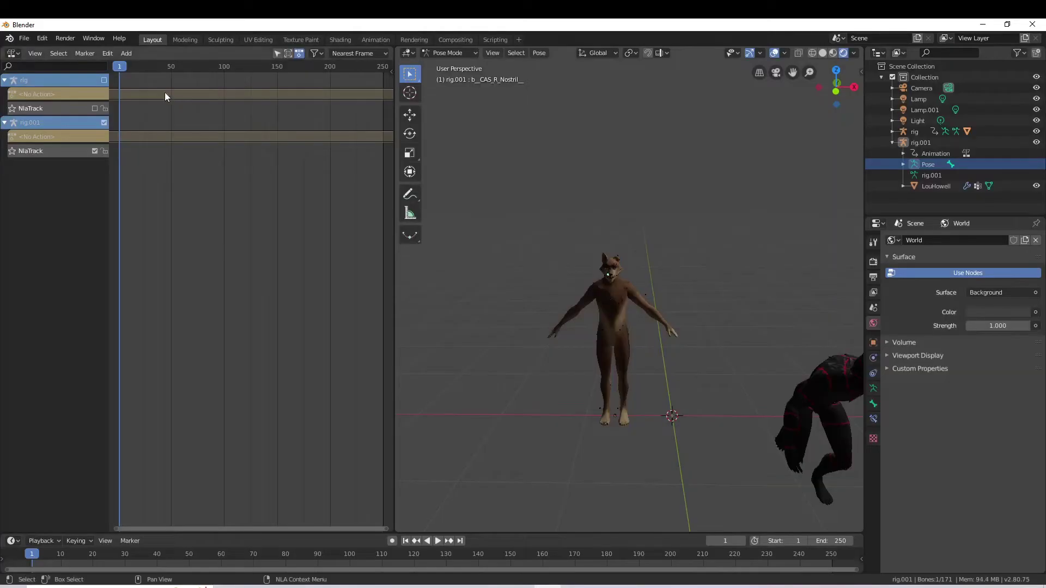
Step: Add a PosePack action strip to rig.001's NLA track
left_click(127, 53)
left_click(139, 74)
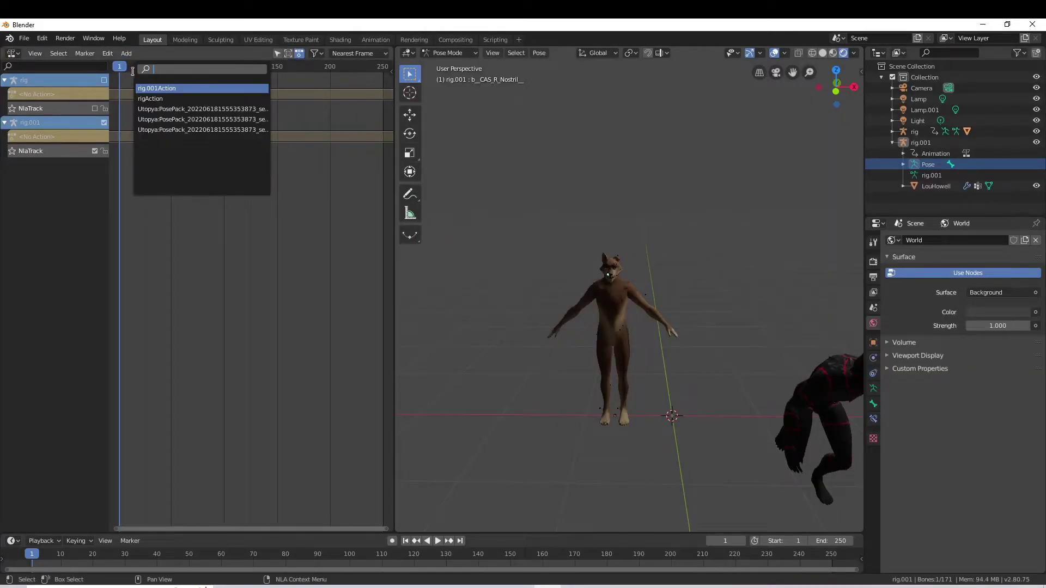
left_click(141, 116)
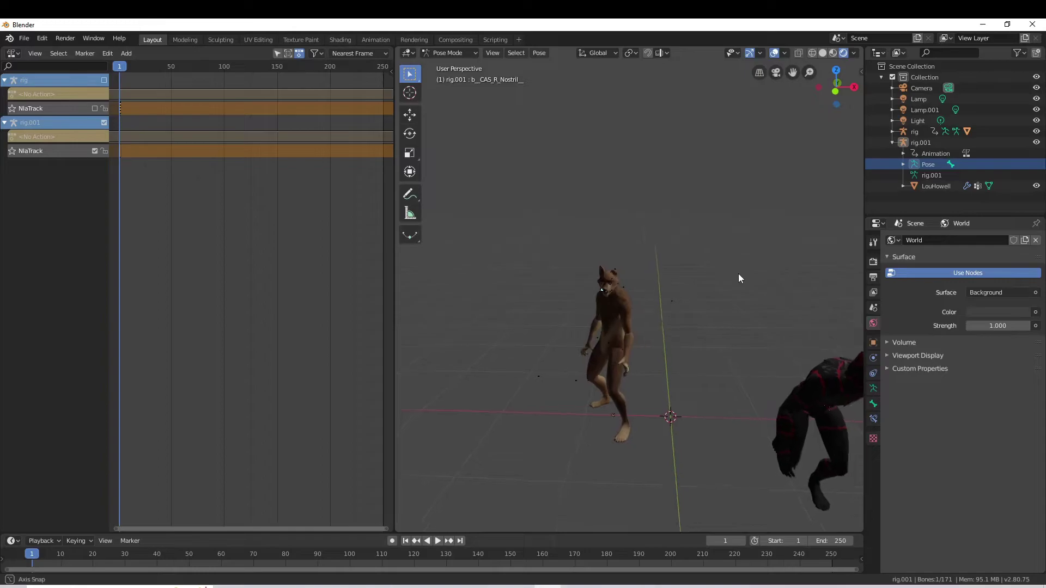
Step: Widen the 3D view, return rig.001 to Object Mode, and orbit to frame both werewolves
mouse_move(729, 293)
middle_mouse_down()
mouse_move(752, 295)
mouse_move(734, 293)
middle_mouse_up()
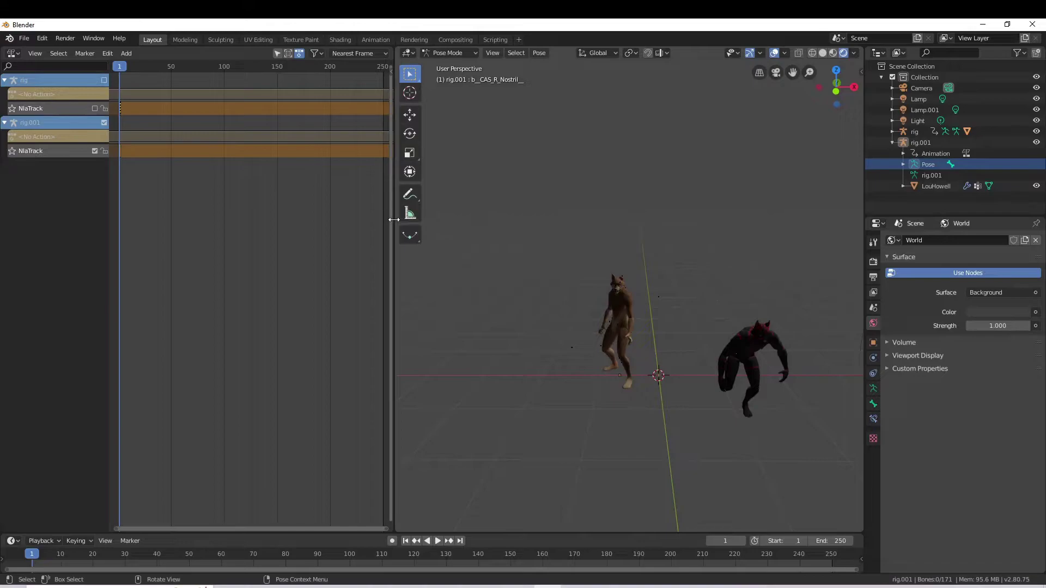
left_click_drag(394, 220, 112, 228)
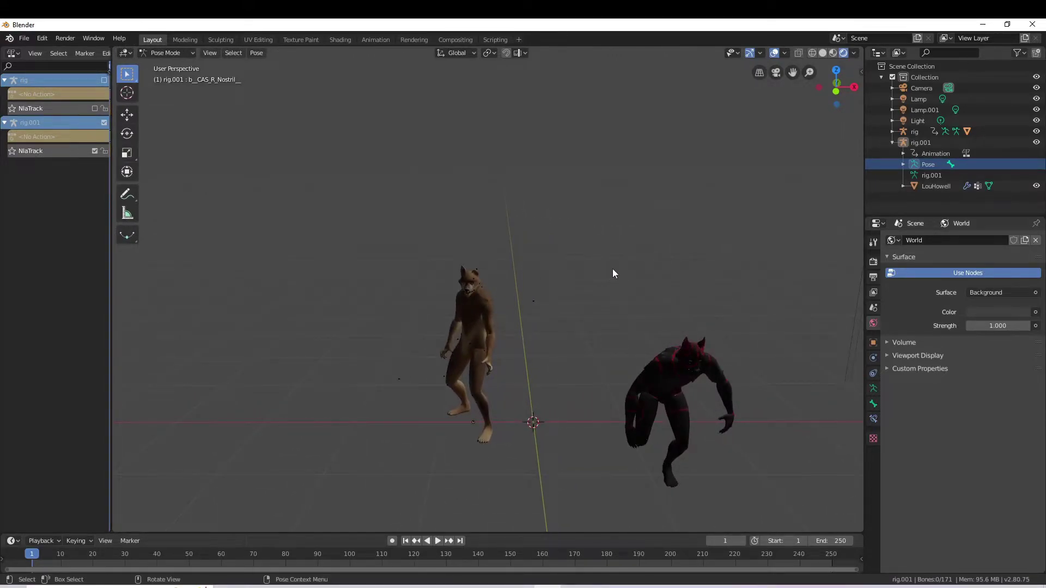
left_click(914, 164)
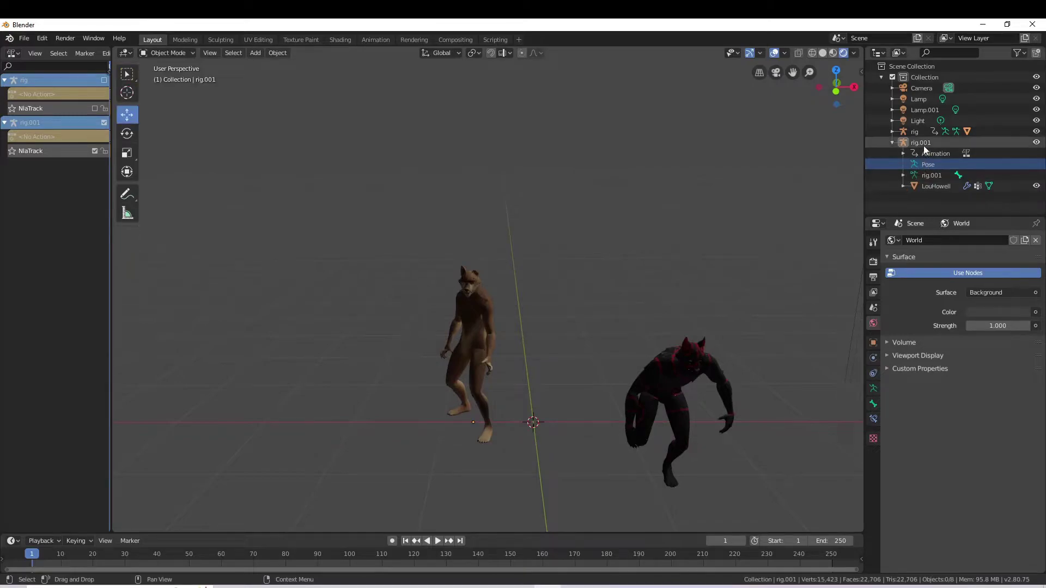
left_click(920, 143)
left_click(892, 142)
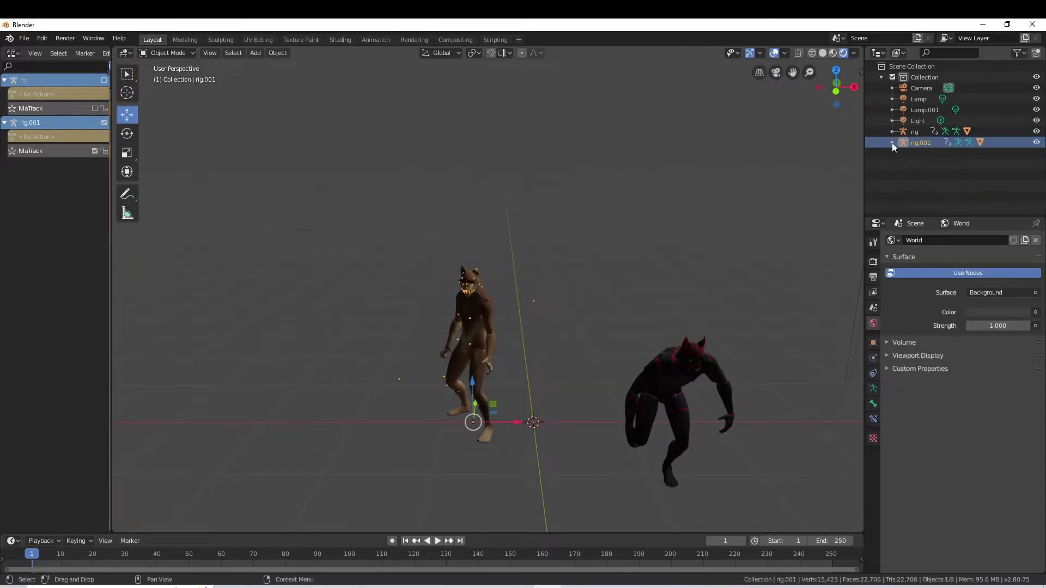
middle_click_drag(725, 279, 699, 269)
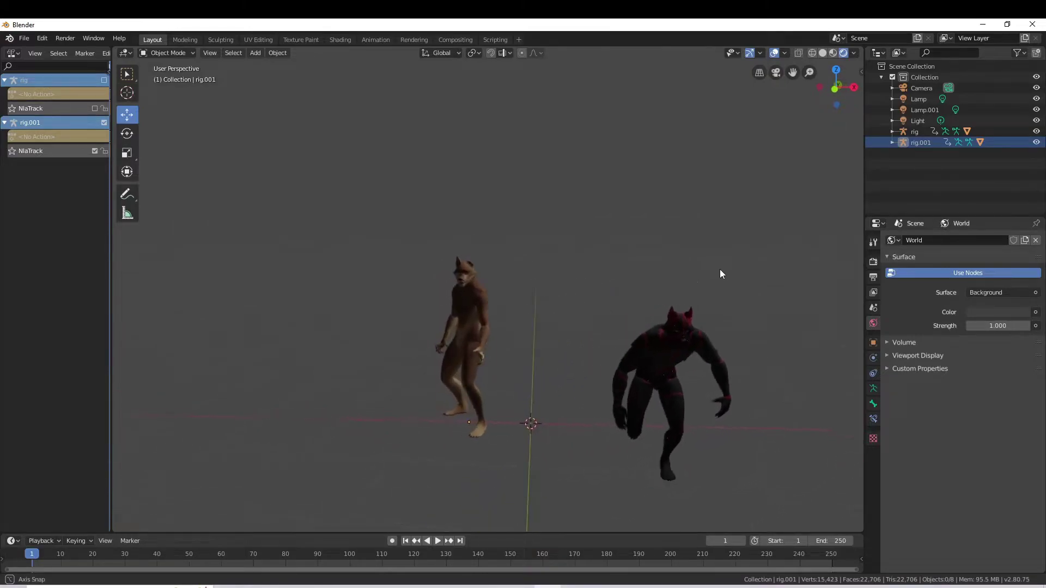
middle_click_drag(699, 273, 709, 287)
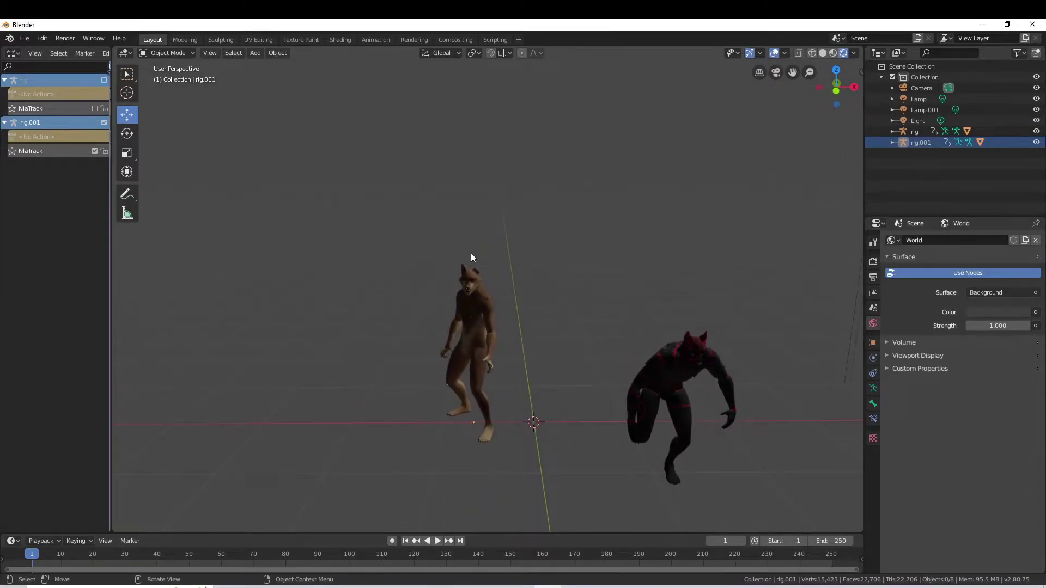
Step: Link the six collections inside Timeless church.blend's Collection folder into the scene
left_click(23, 38)
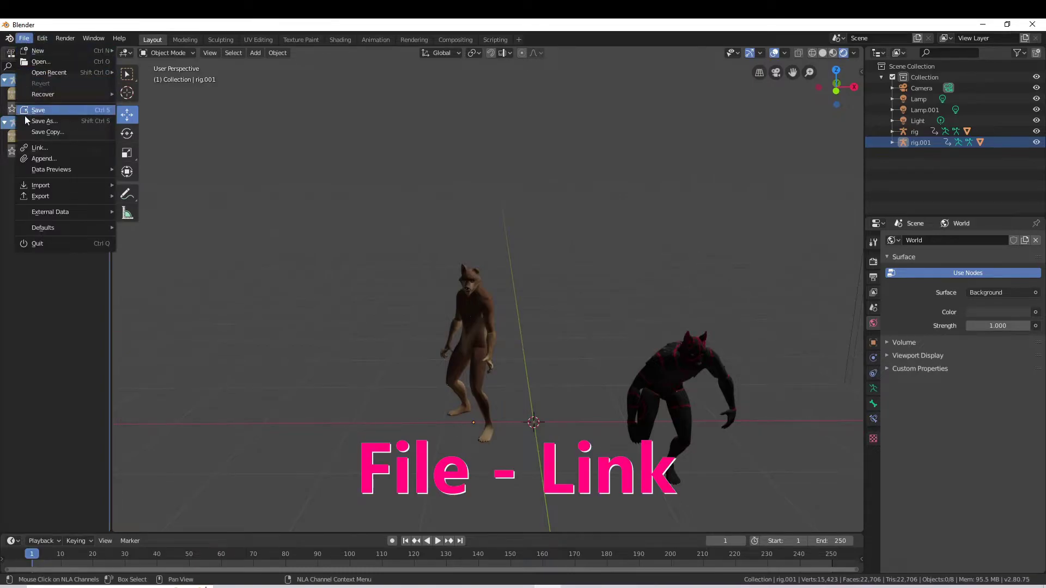
left_click(27, 146)
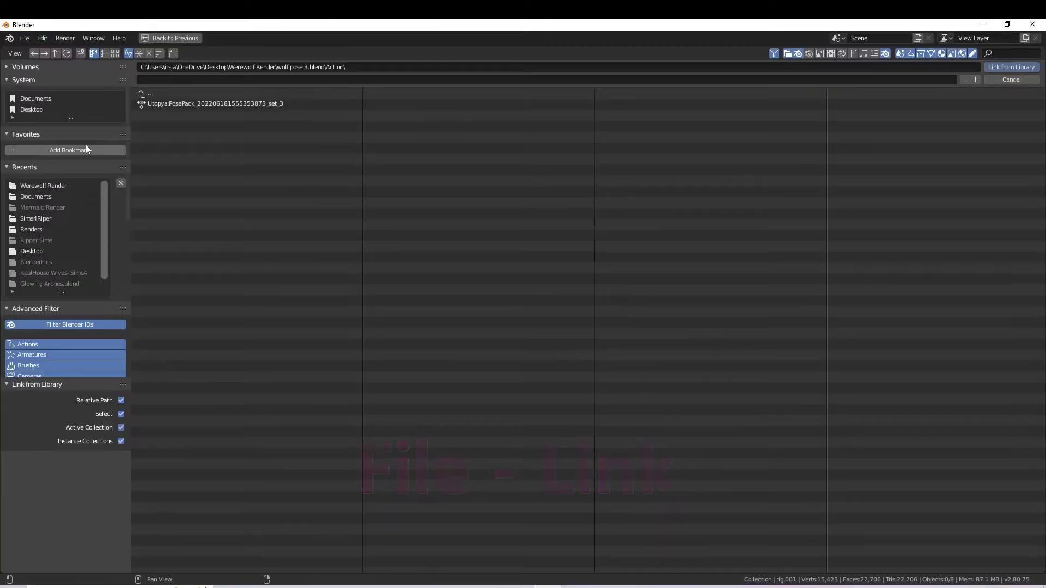
left_click(145, 90)
left_click(139, 90)
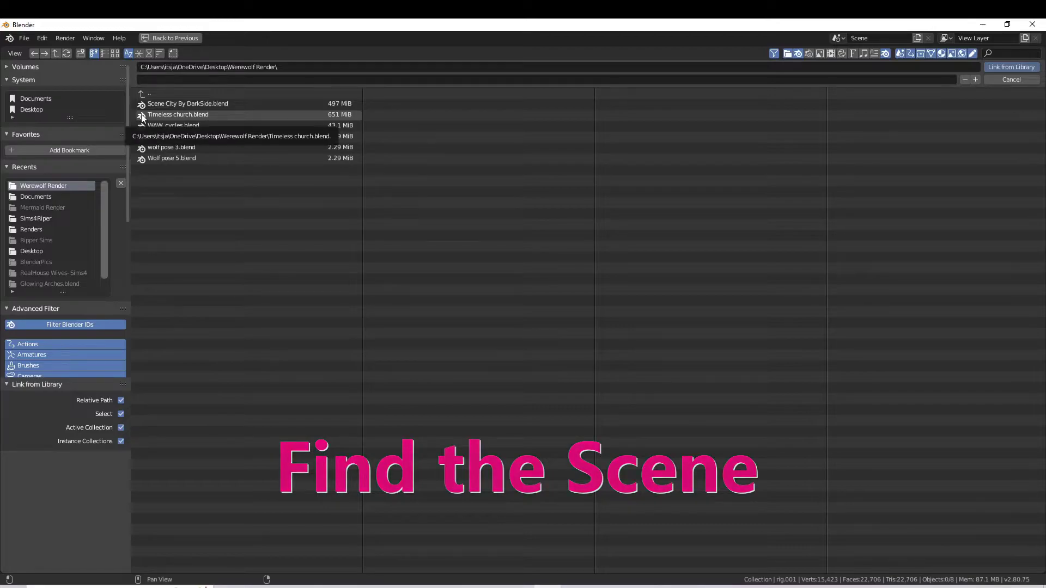
double_click(141, 115)
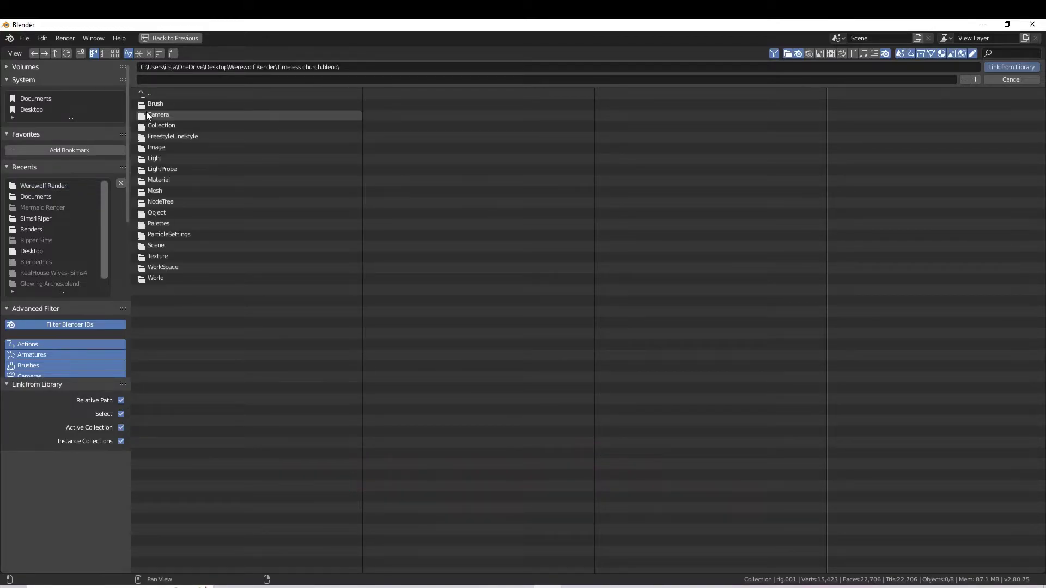
double_click(142, 126)
left_click_drag(191, 186, 146, 103)
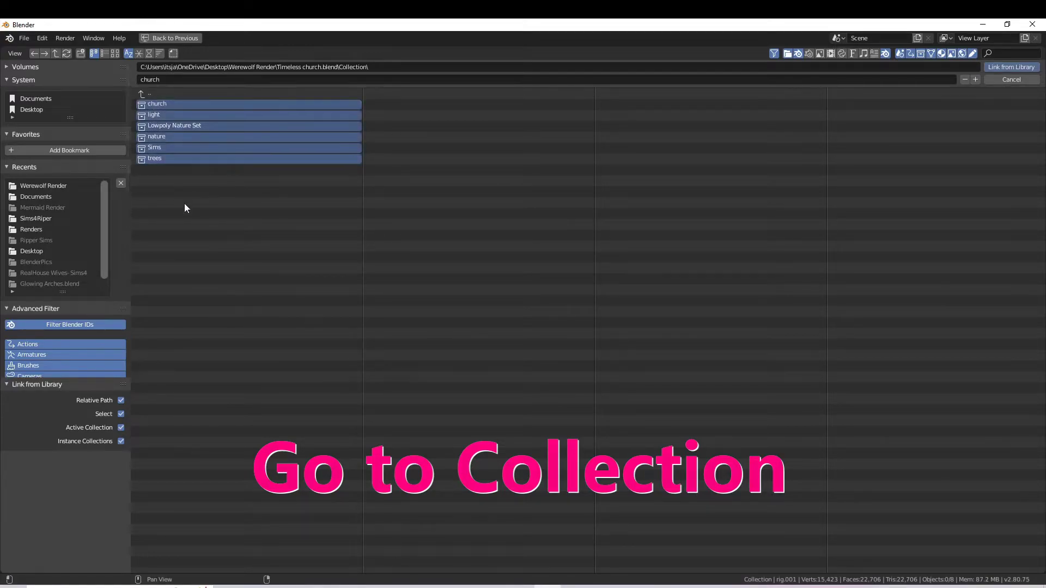
double_click(140, 95)
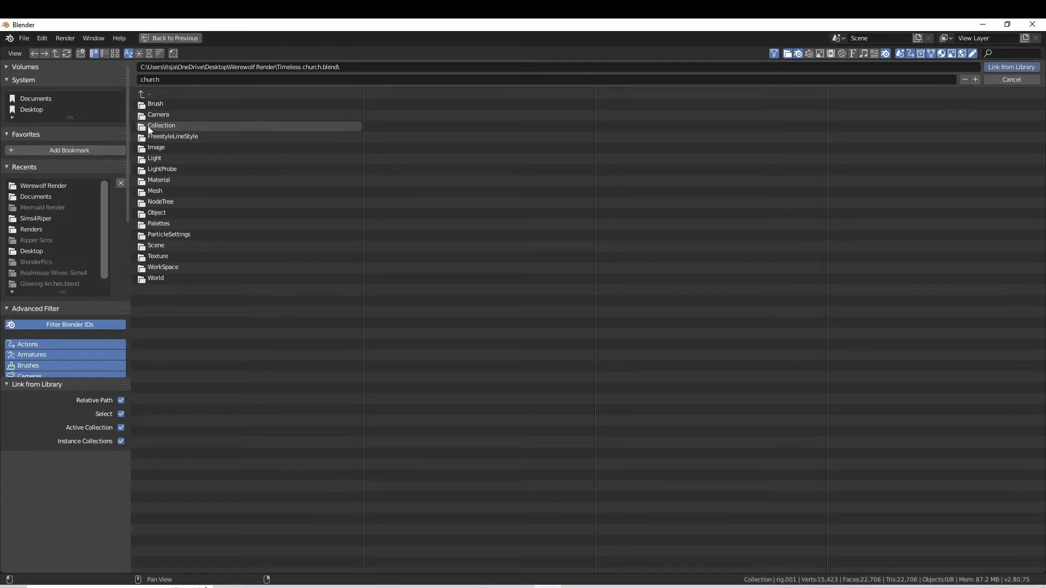
double_click(197, 125)
mouse_move(179, 190)
left_mouse_down()
mouse_move(155, 106)
mouse_move(158, 116)
left_mouse_up()
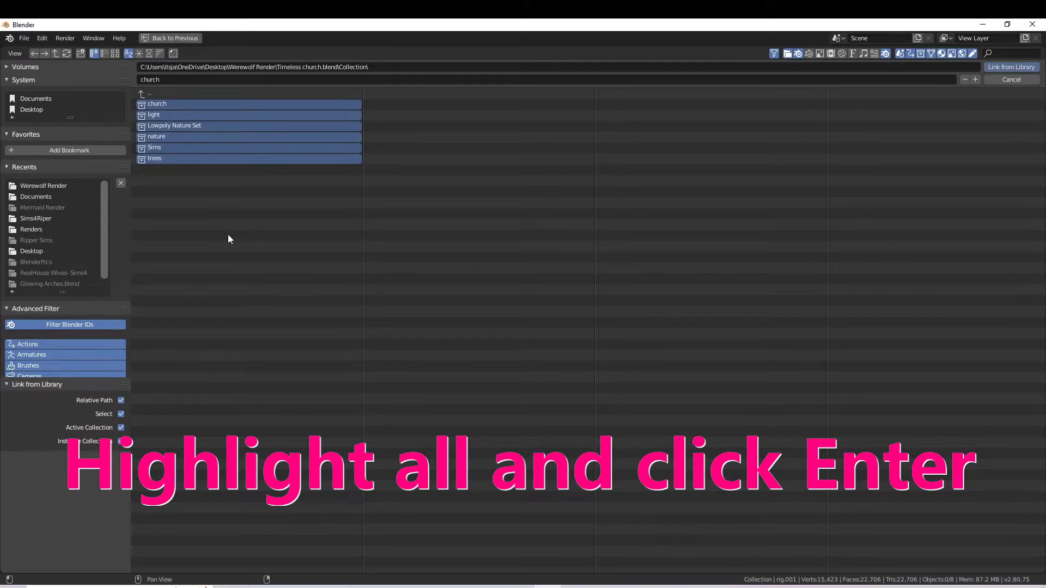
key("Return")
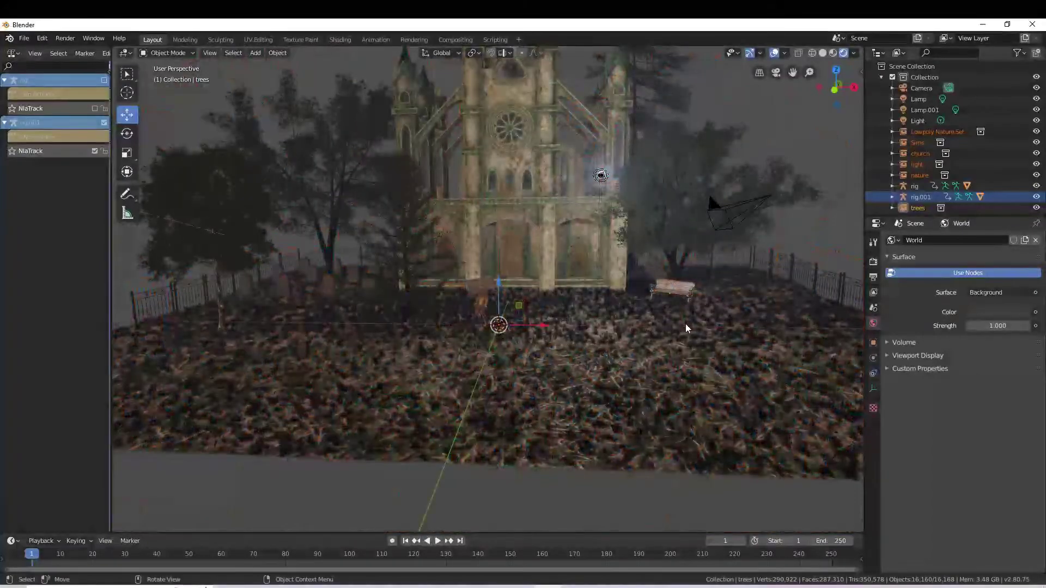
Step: Select the red werewolf's rig in the outliner
mouse_move(685, 325)
middle_mouse_down()
mouse_move(655, 329)
mouse_move(718, 330)
mouse_move(693, 329)
middle_mouse_up()
scroll(637, 310, "up", 2)
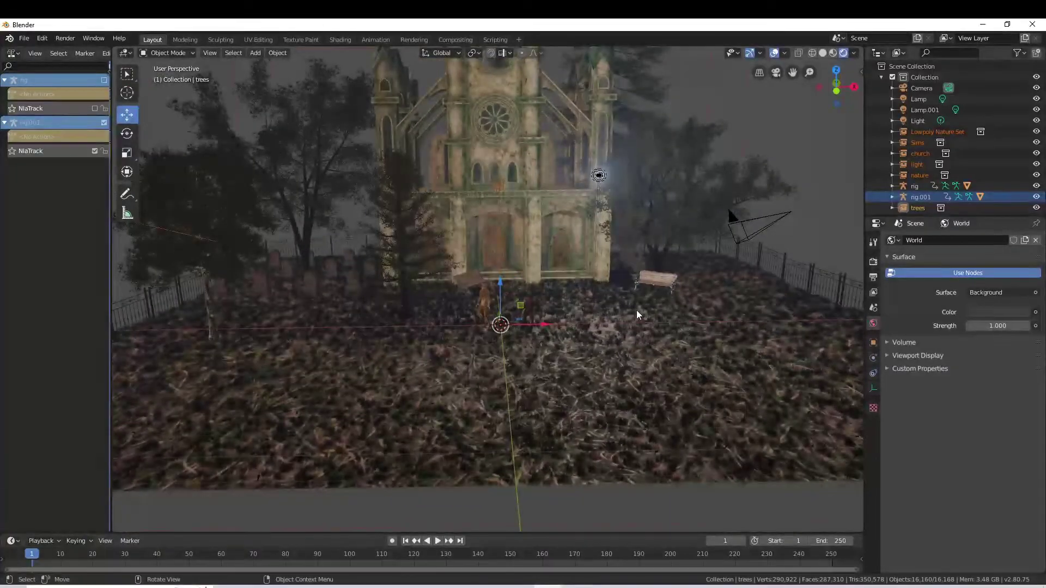
key("a")
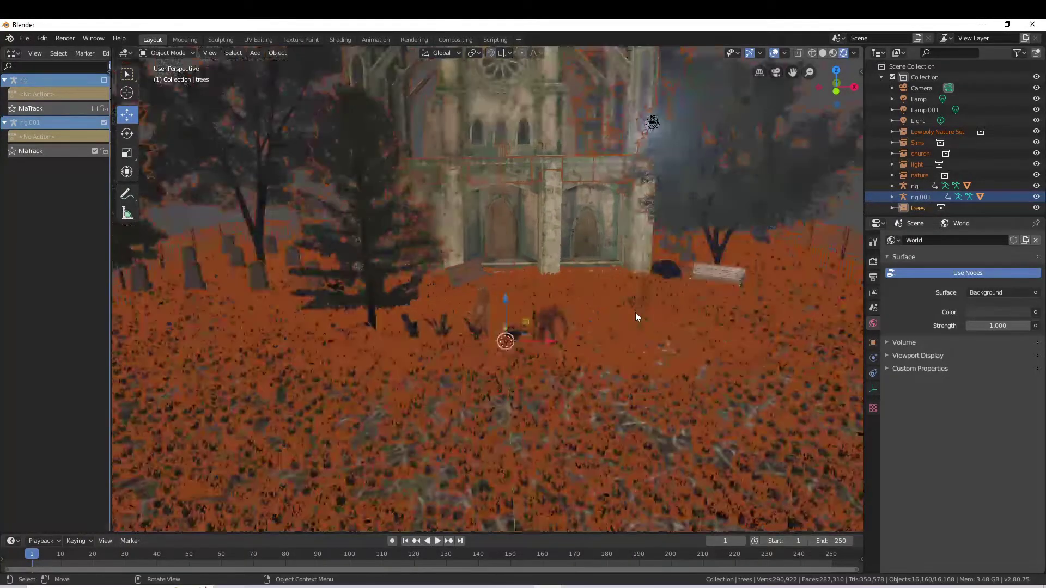
scroll(635, 312, "up", 2)
scroll(641, 317, "up", 1)
scroll(642, 319, "up", 1)
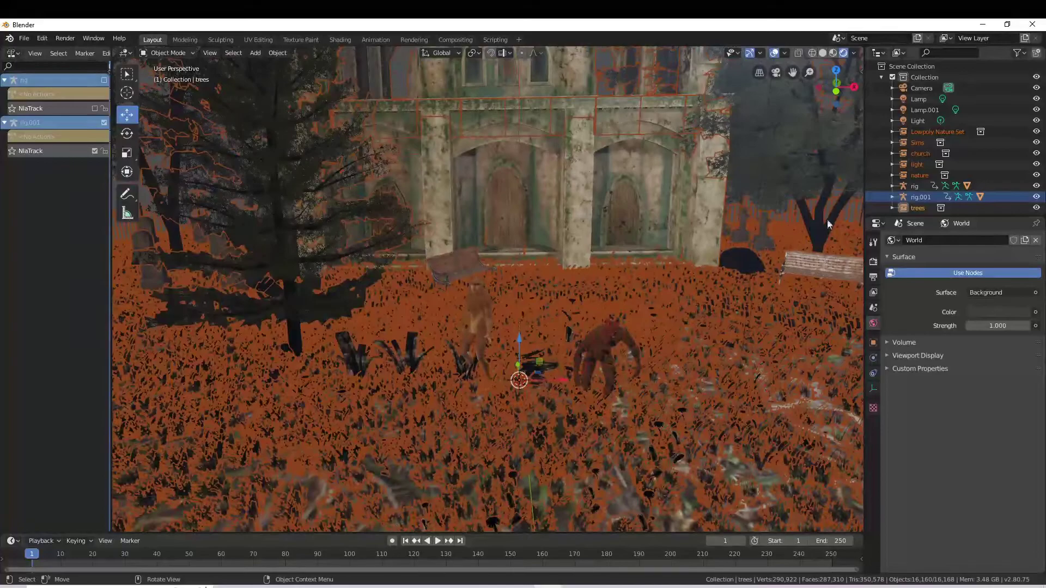
left_click(912, 123)
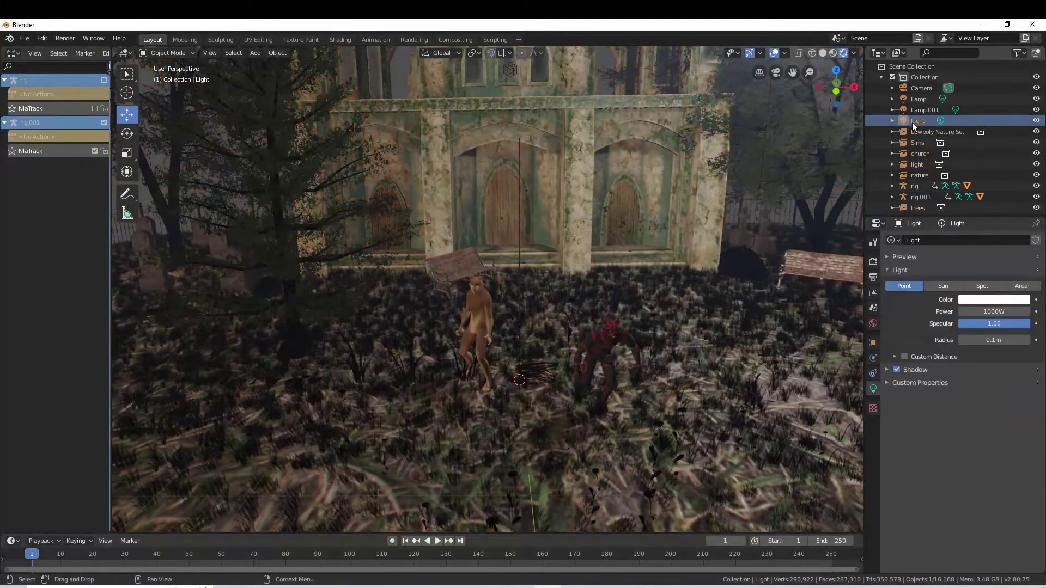
left_click(917, 186)
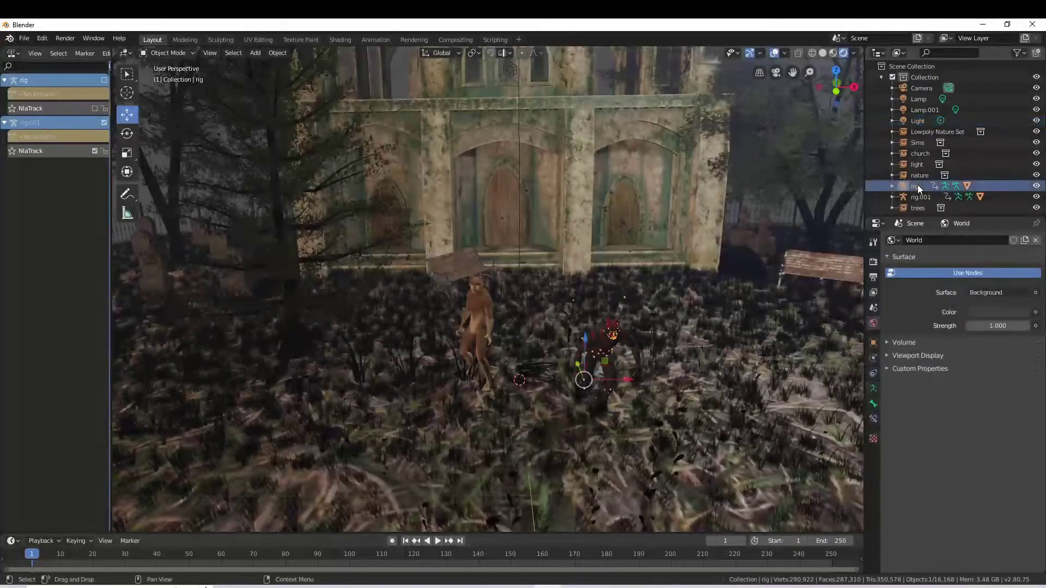
Step: Slide the red werewolf along Y to stand left of the tan werewolf
scroll(771, 287, "up", 1)
scroll(768, 285, "up", 2)
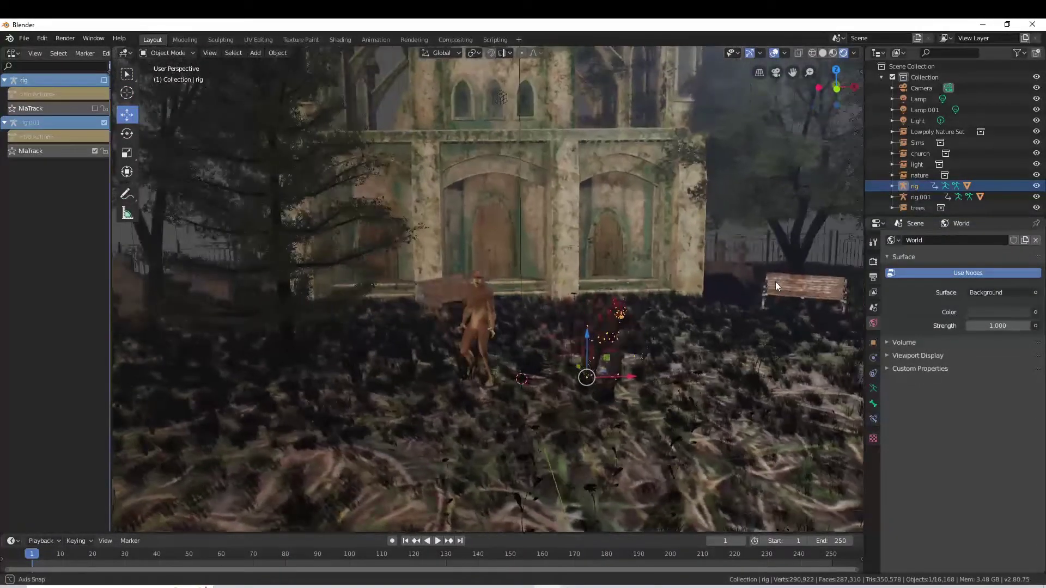
mouse_move(770, 280)
middle_mouse_down()
mouse_move(736, 334)
mouse_move(737, 322)
middle_mouse_up()
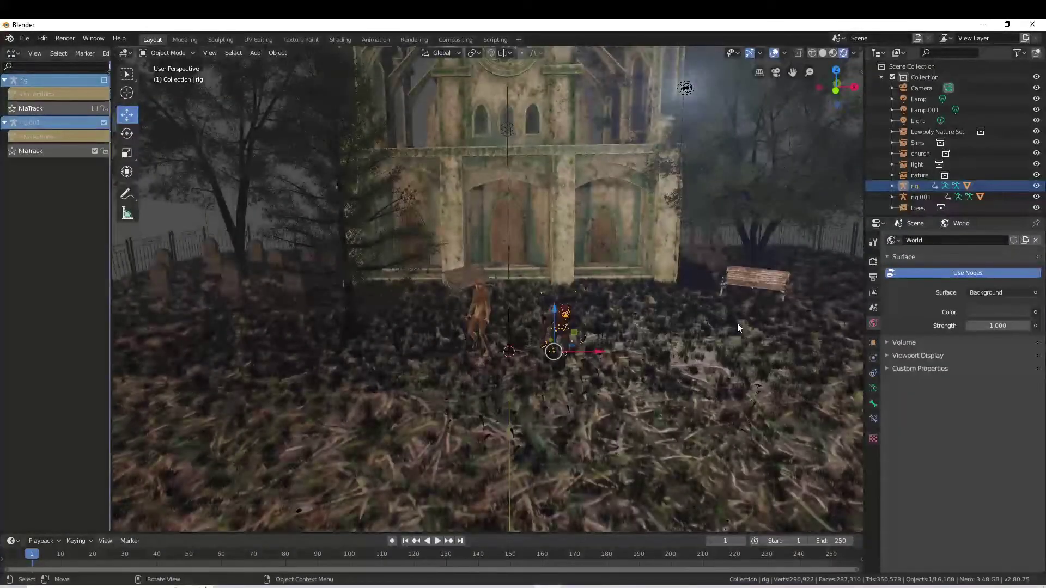
scroll(738, 322, "up", 1)
scroll(737, 323, "up", 2)
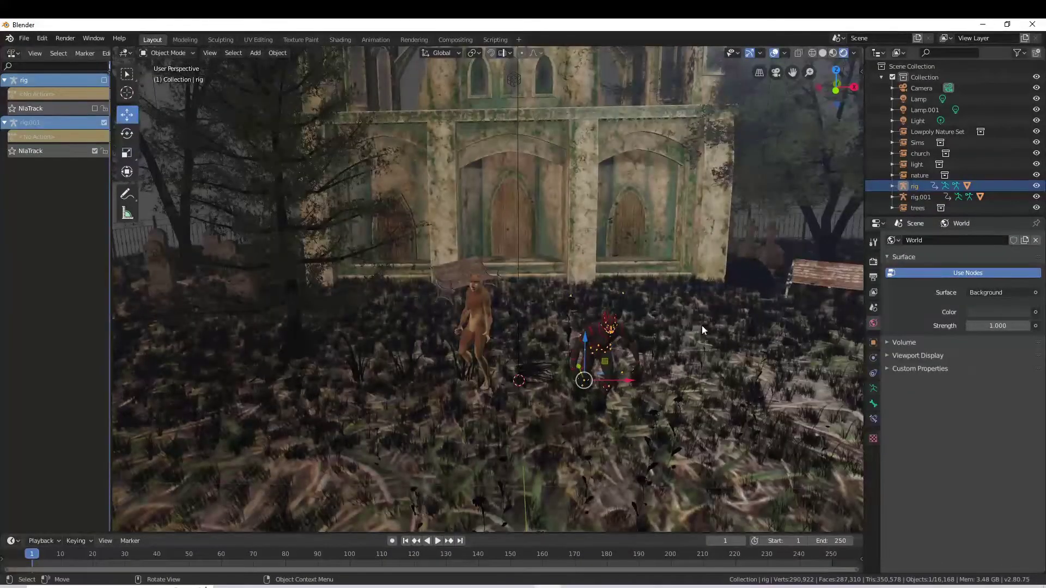
scroll(702, 325, "up", 1)
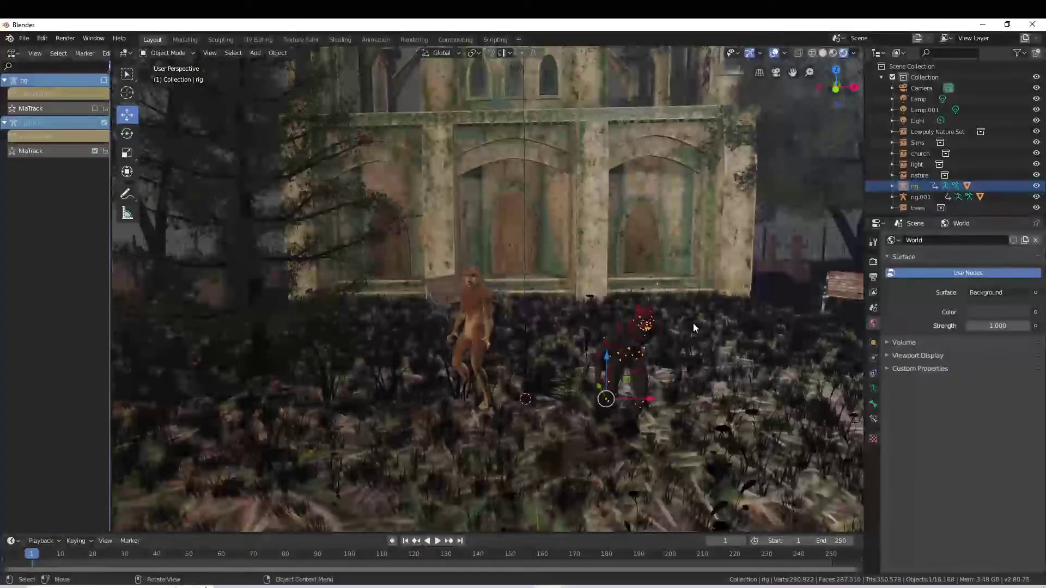
mouse_move(601, 387)
left_mouse_down()
mouse_move(589, 366)
mouse_move(476, 382)
left_mouse_up()
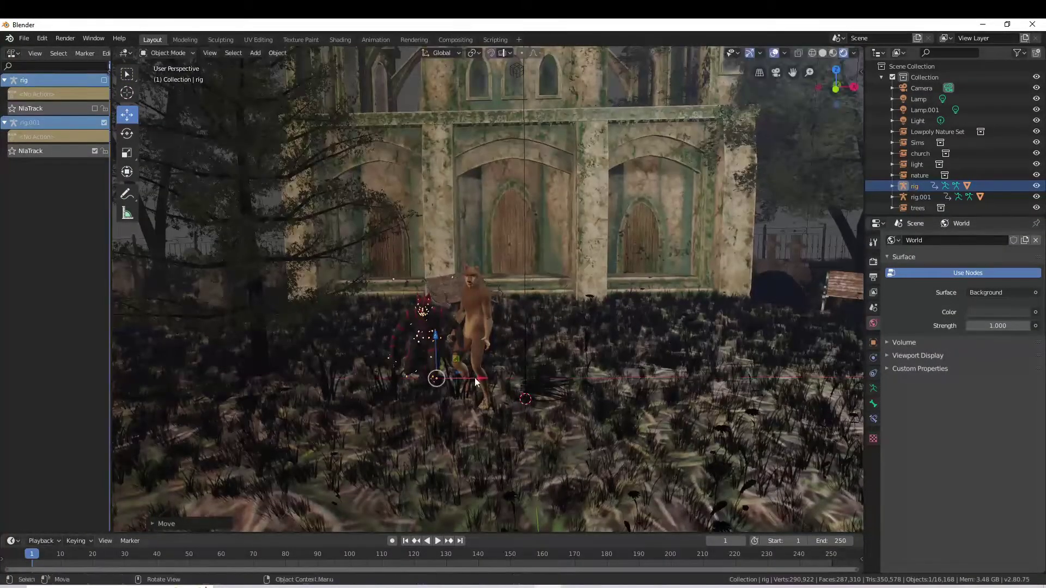
Step: Move the tan werewolf's rig.001 to the right along X
left_click(926, 200)
key("g")
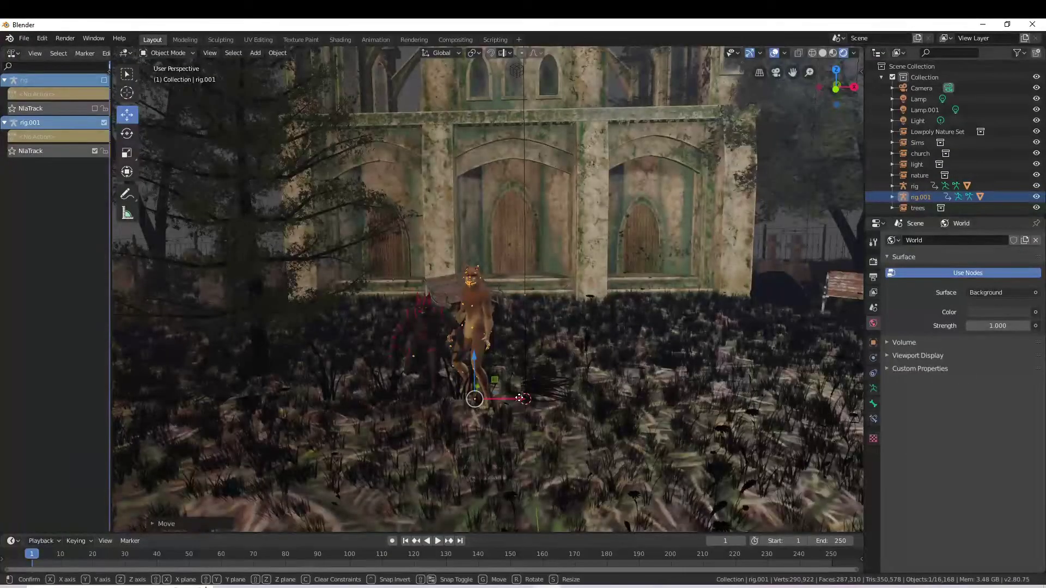
left_click_drag(520, 398, 656, 392)
left_click(657, 393)
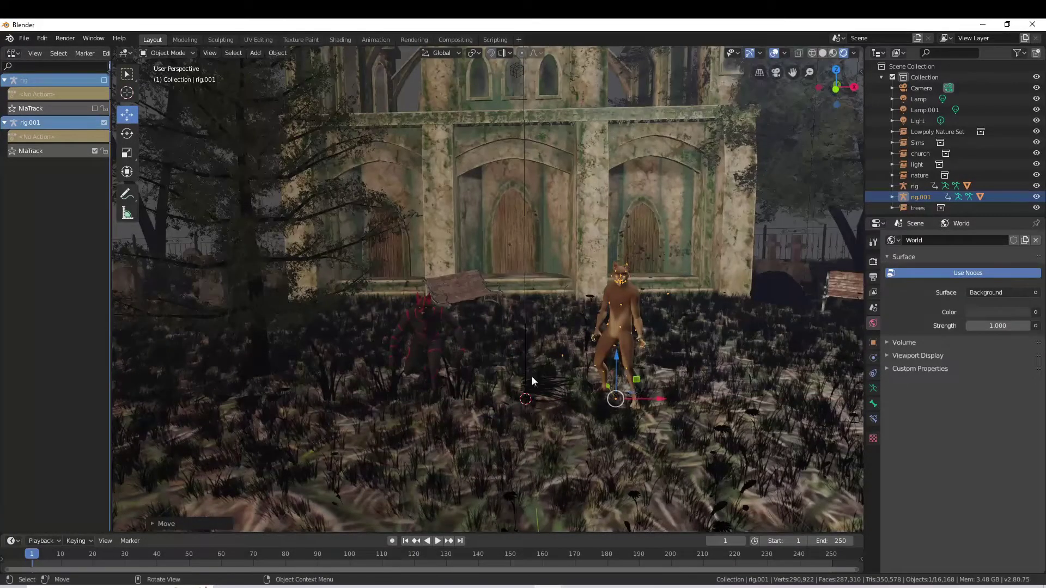
Step: Rotate the tan and then the red werewolf about their vertical Z axes
left_click(128, 134)
left_click_drag(635, 417, 542, 411)
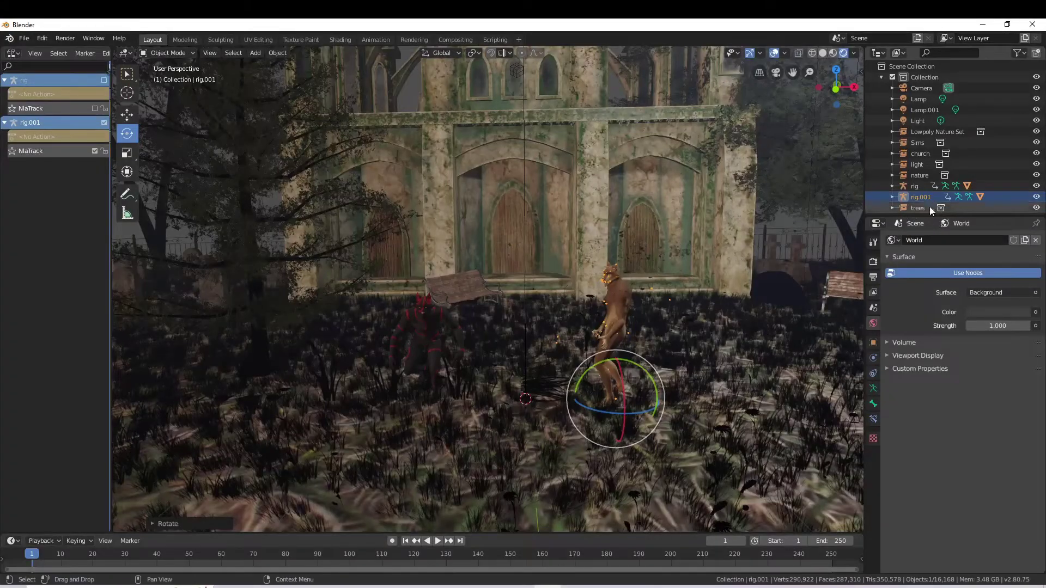
left_click(920, 188)
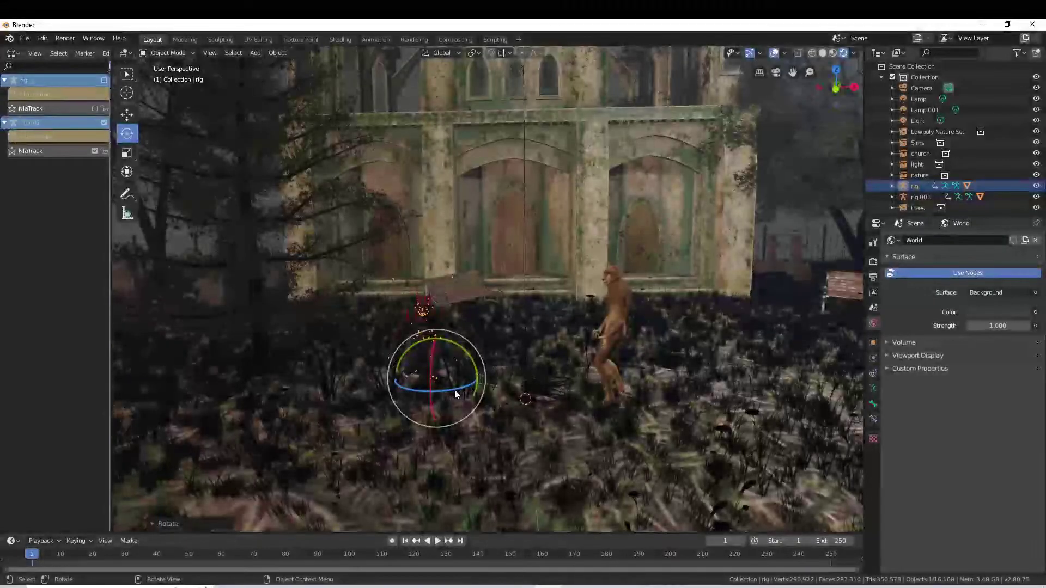
left_click_drag(455, 390, 466, 384)
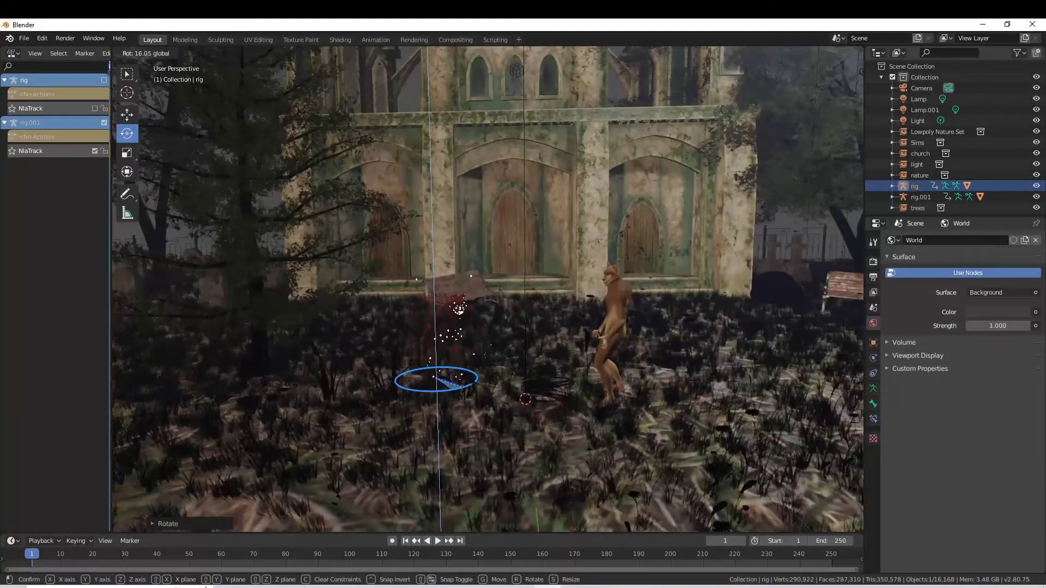
left_click_drag(464, 309, 466, 309)
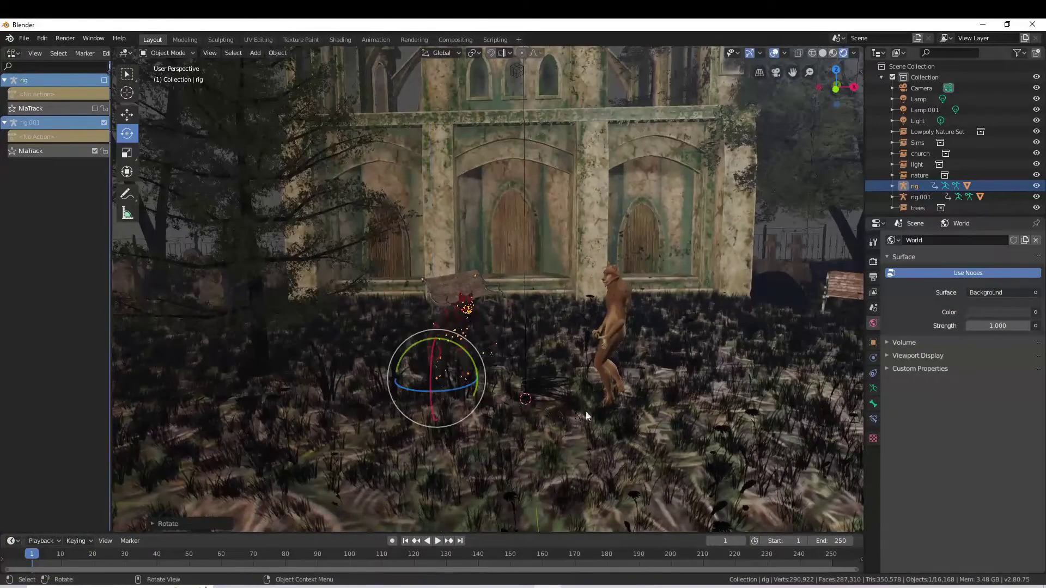
left_click(724, 418)
middle_click_drag(724, 418, 737, 409)
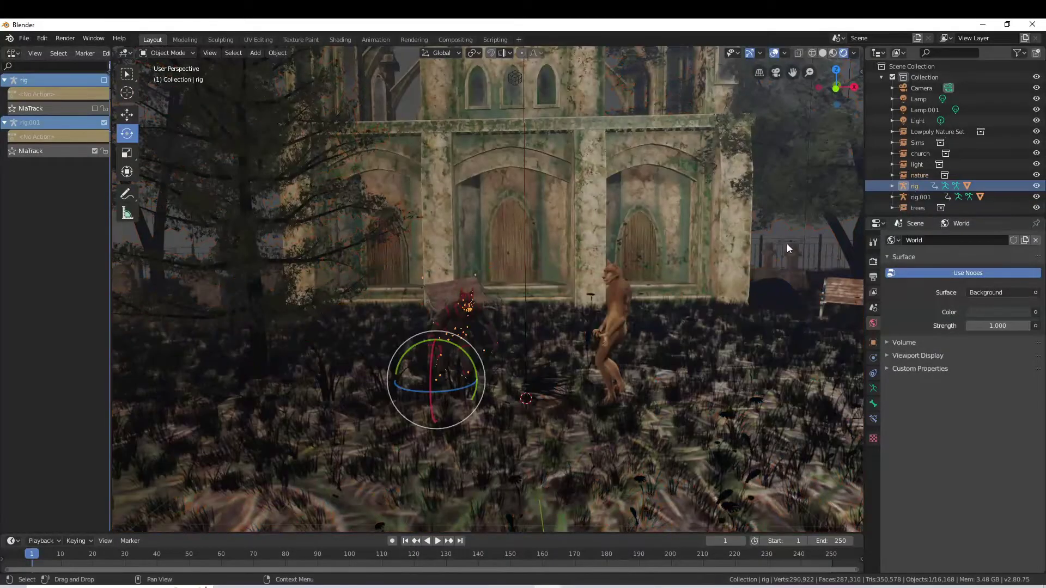
left_click_drag(456, 388, 466, 388)
Step: Nudge the tan werewolf's rig slightly into place
left_click(919, 175)
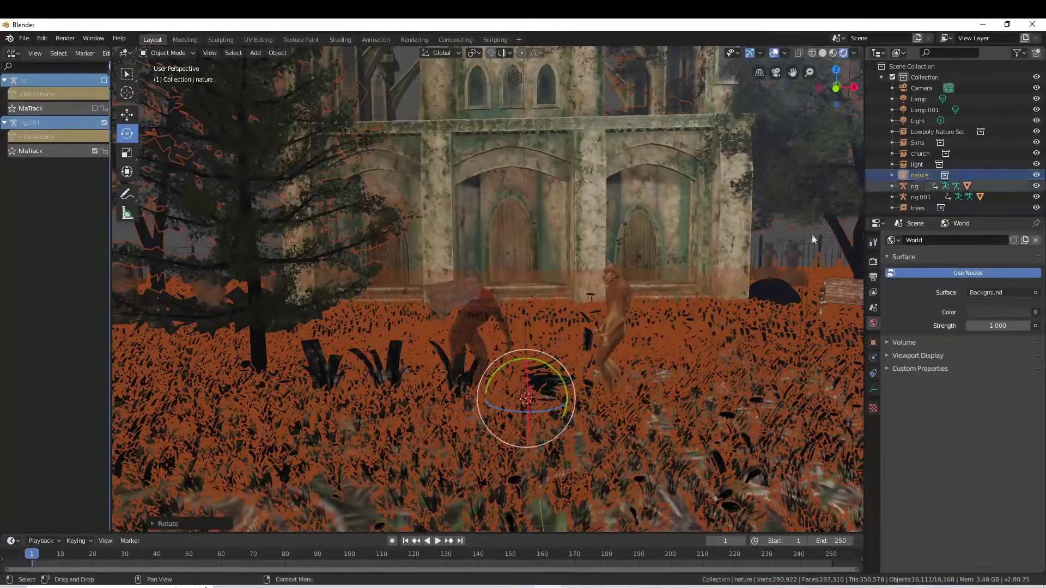
left_click(918, 88)
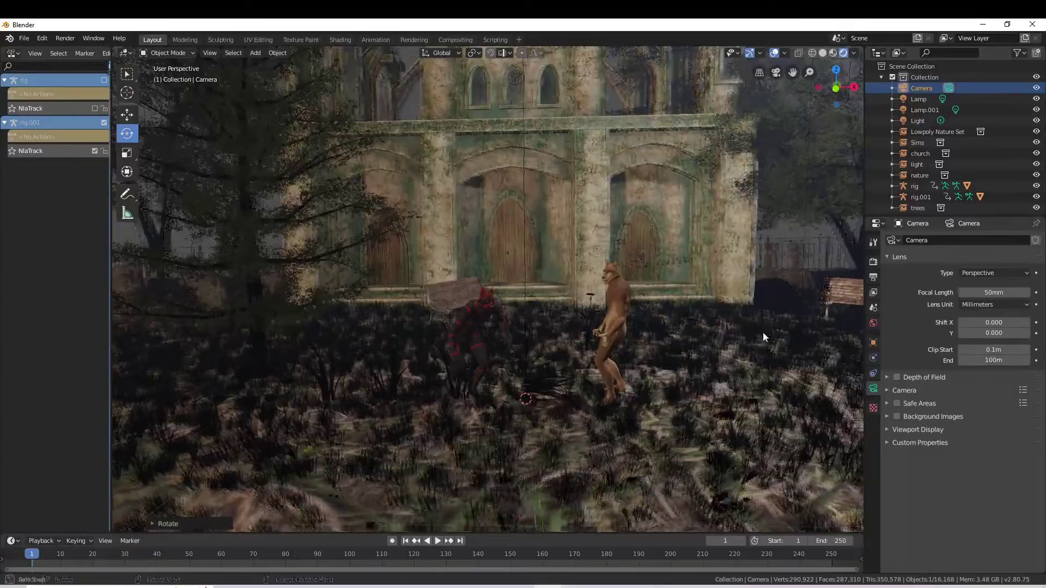
scroll(763, 332, "up", 6)
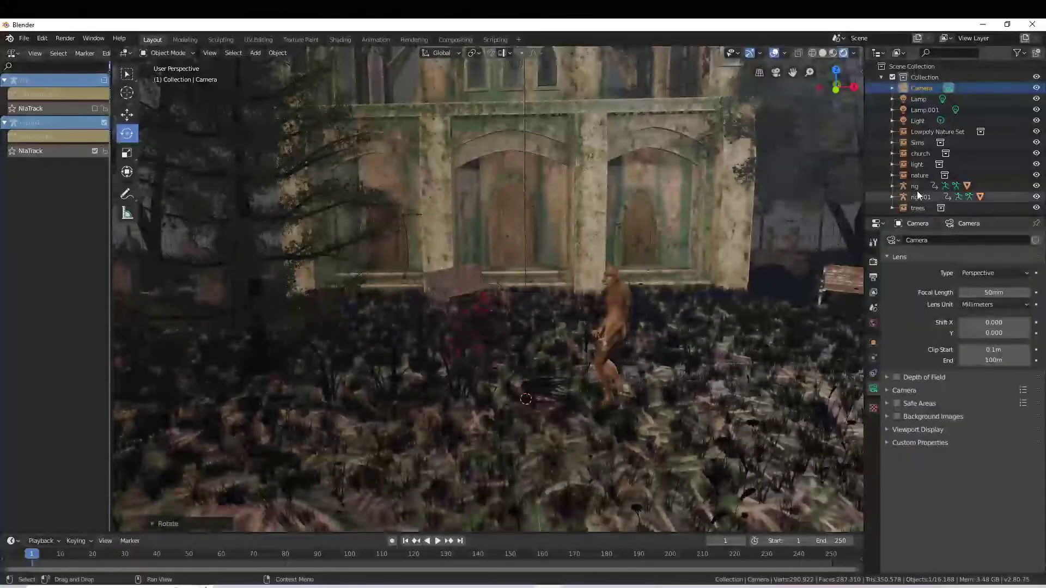
left_click(915, 187)
left_click(908, 198)
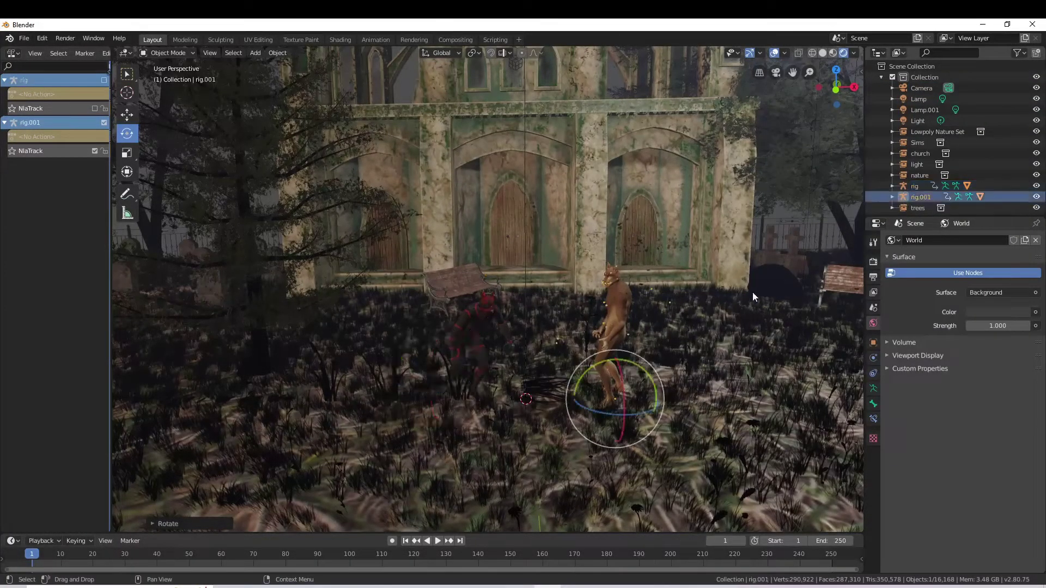
key("shift+space")
key("g")
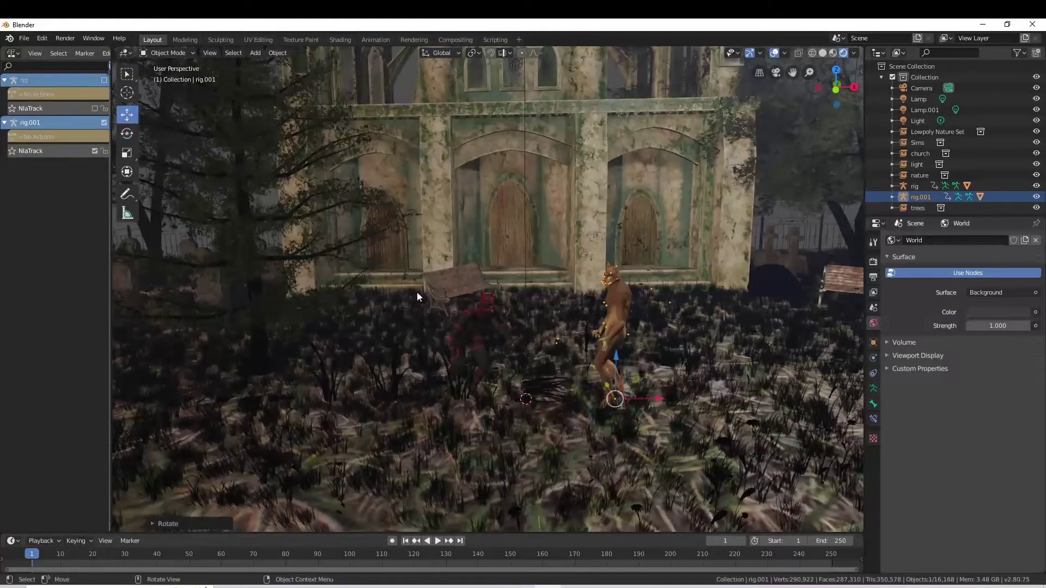
mouse_move(609, 388)
left_mouse_down()
mouse_move(613, 402)
mouse_move(560, 409)
left_mouse_up()
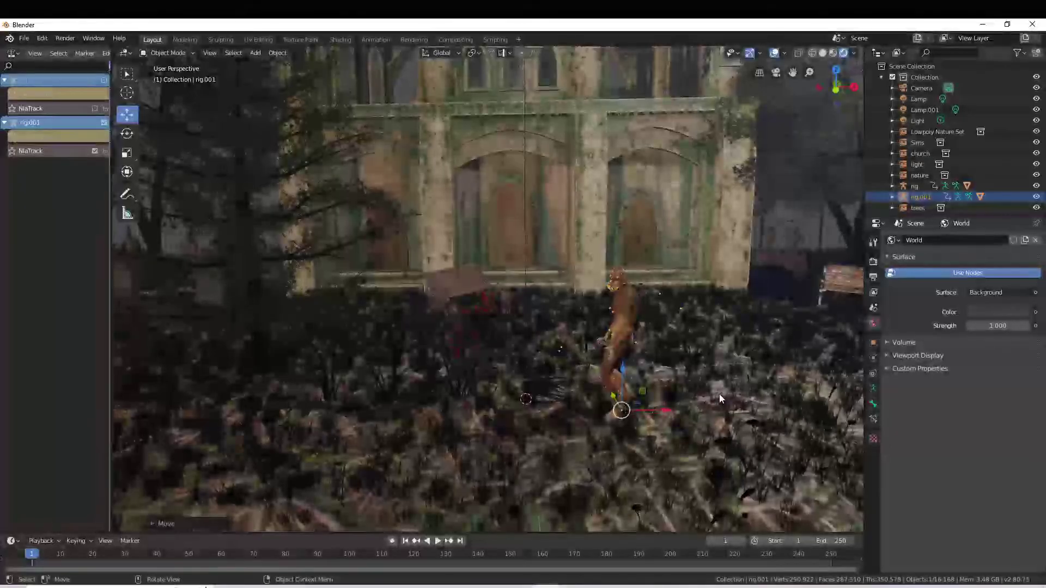
Step: Select the camera and move it near the tree in front of the church
left_click(920, 87)
scroll(746, 341, "down", 4)
scroll(746, 341, "down", 4)
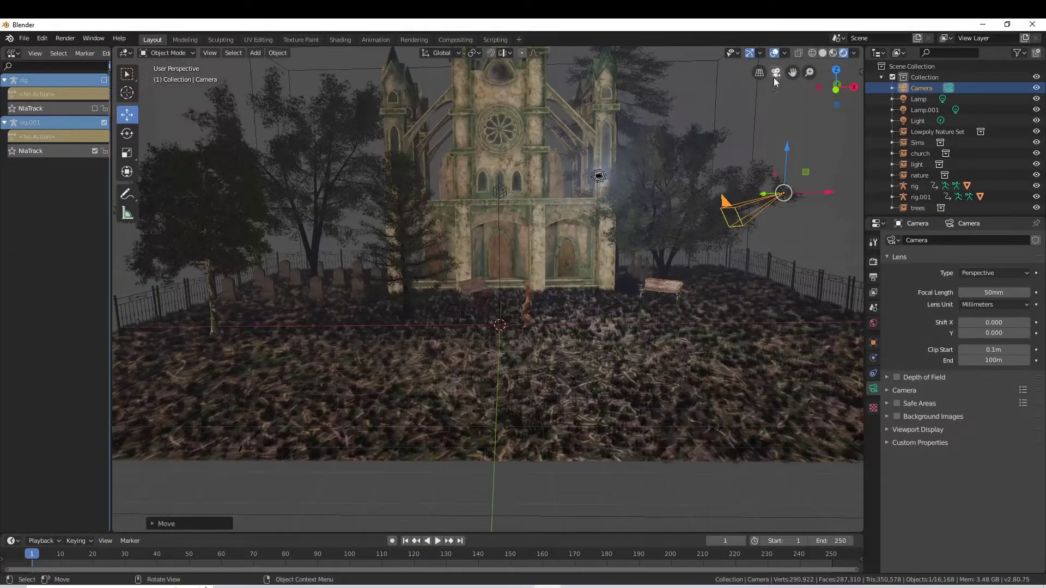
left_click(774, 78)
left_click(774, 78)
key("g")
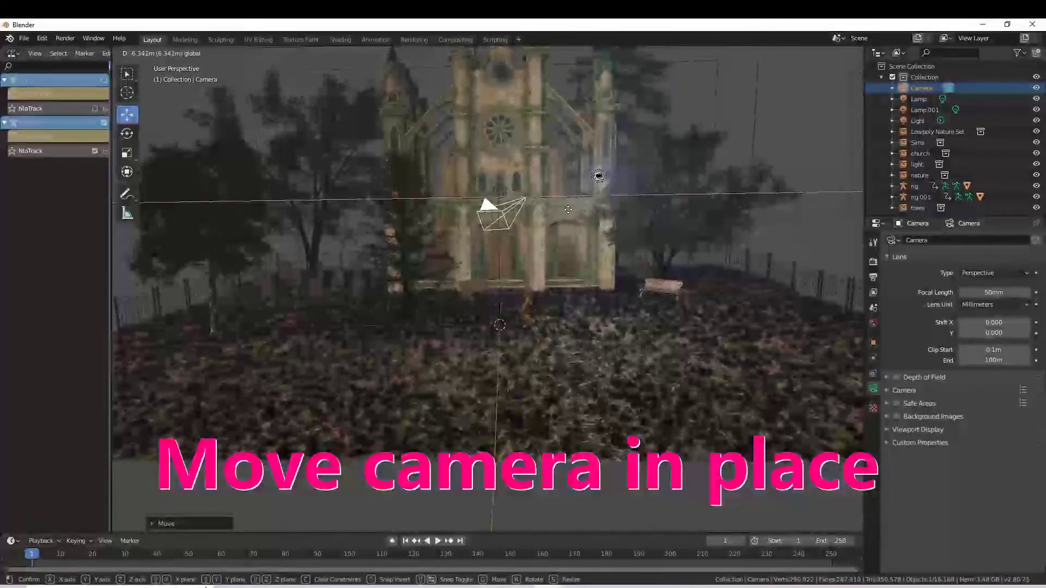
left_click(539, 215)
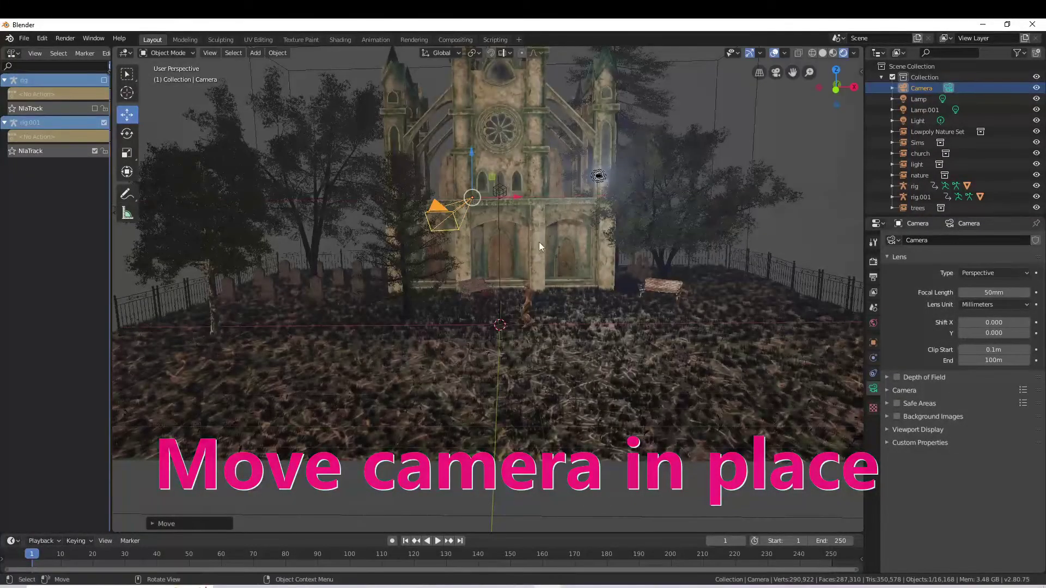
Step: Lower the camera and rotate it to aim at the werewolves
middle_click_drag(539, 242, 536, 257)
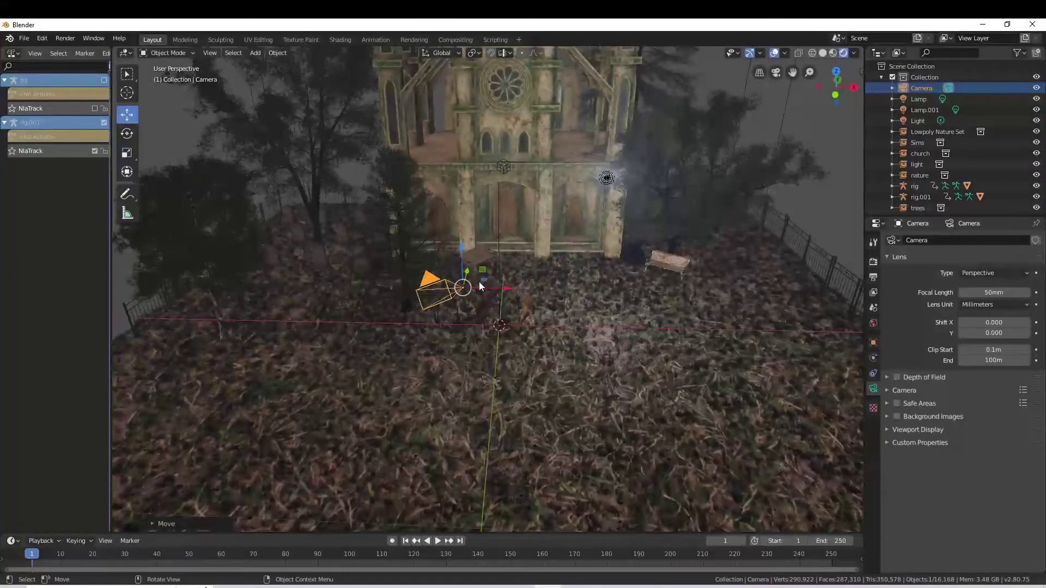
left_click_drag(462, 256, 468, 338)
mouse_move(467, 338)
middle_mouse_down()
mouse_move(585, 336)
mouse_move(510, 309)
middle_mouse_up()
left_click_drag(467, 278, 465, 299)
left_click(127, 133)
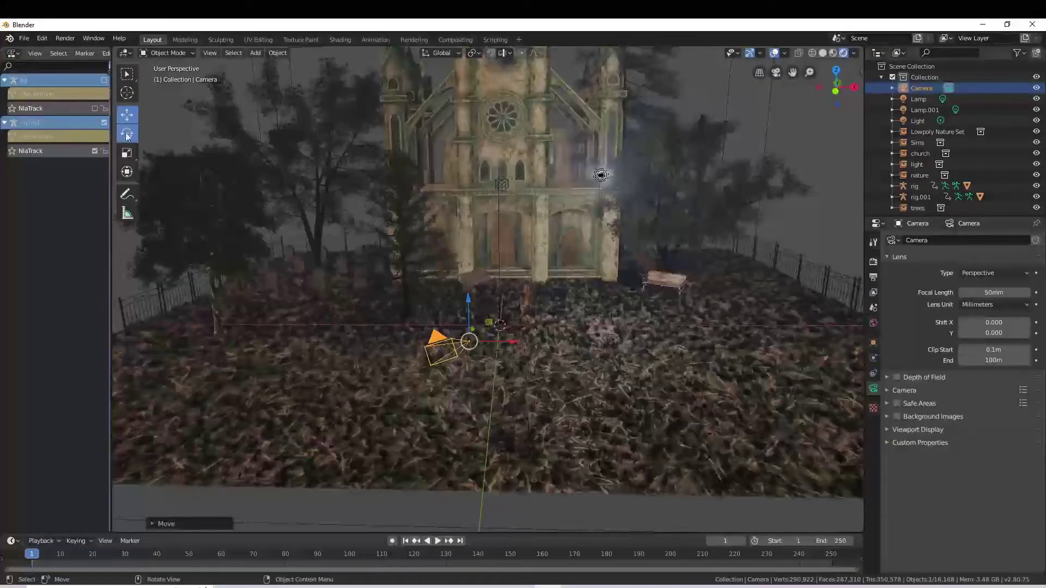
mouse_move(468, 342)
left_mouse_down()
mouse_move(427, 357)
mouse_move(431, 349)
left_mouse_up()
left_click_drag(499, 318, 546, 334)
Step: Check the camera framing and set the focal length to 74.82mm
middle_click_drag(546, 329, 550, 323)
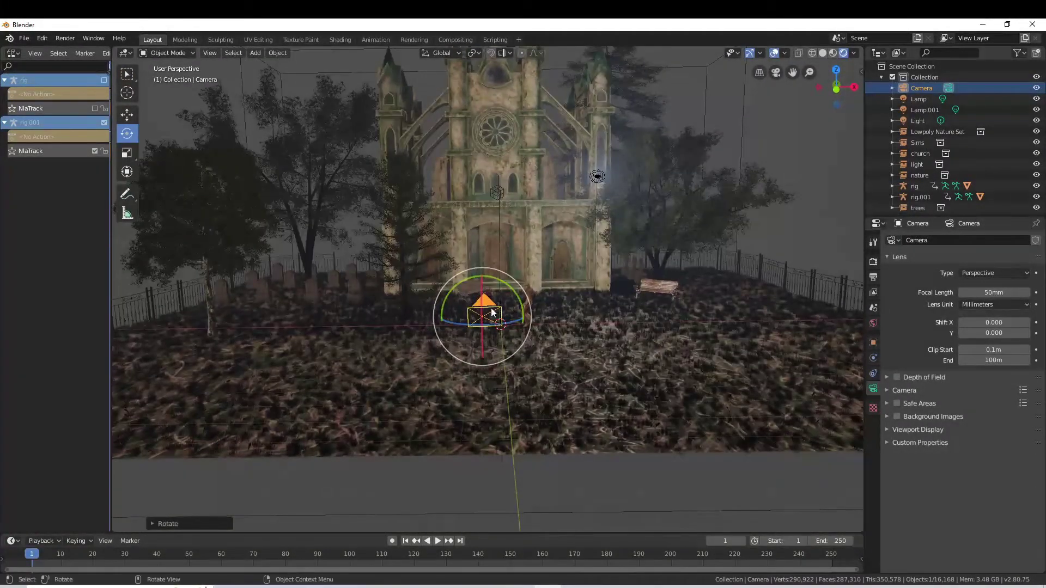
middle_click_drag(557, 325, 557, 333)
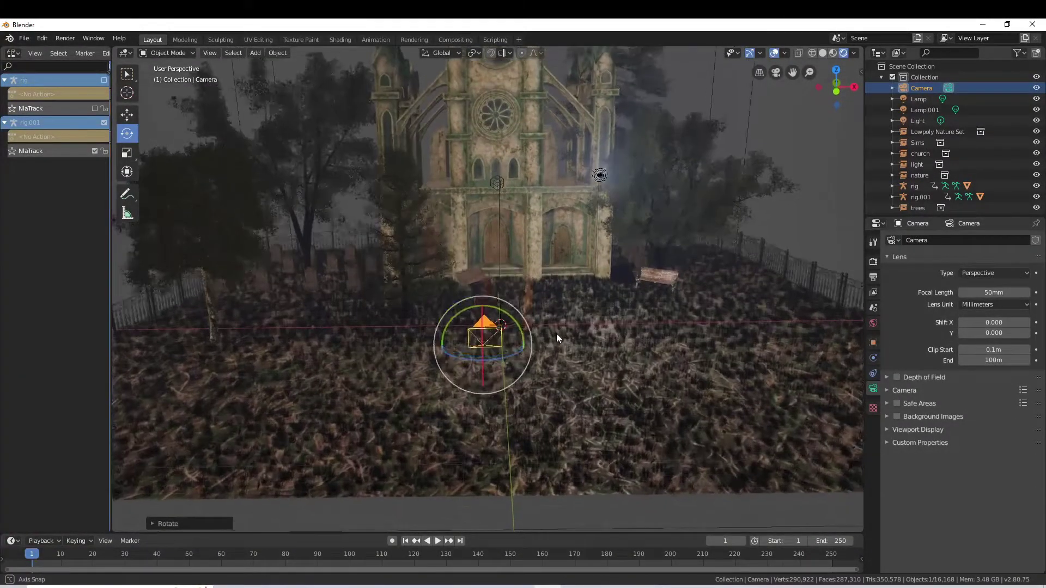
left_click(776, 73)
left_click(776, 73)
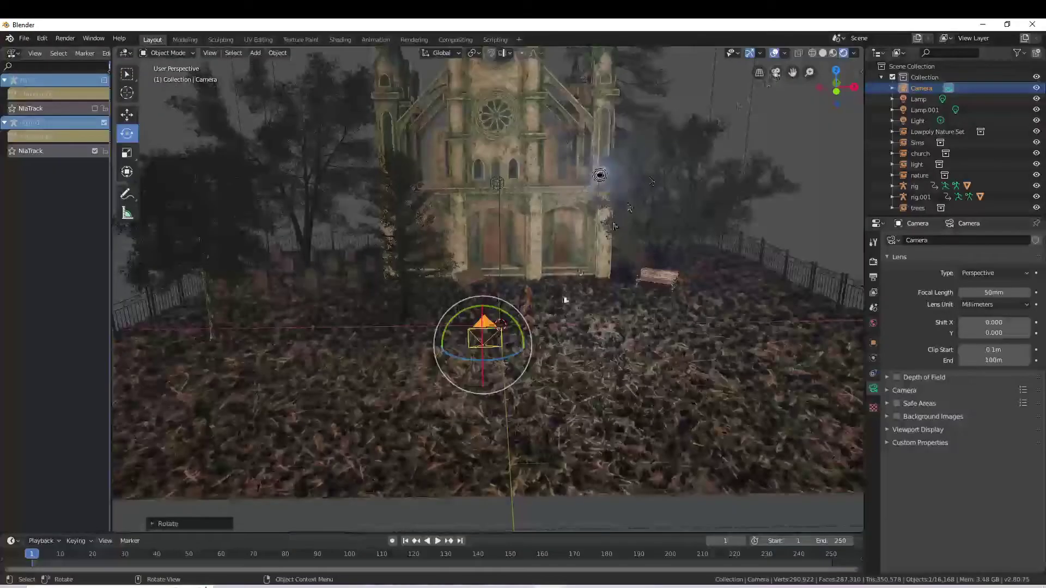
middle_click_drag(570, 334, 548, 334)
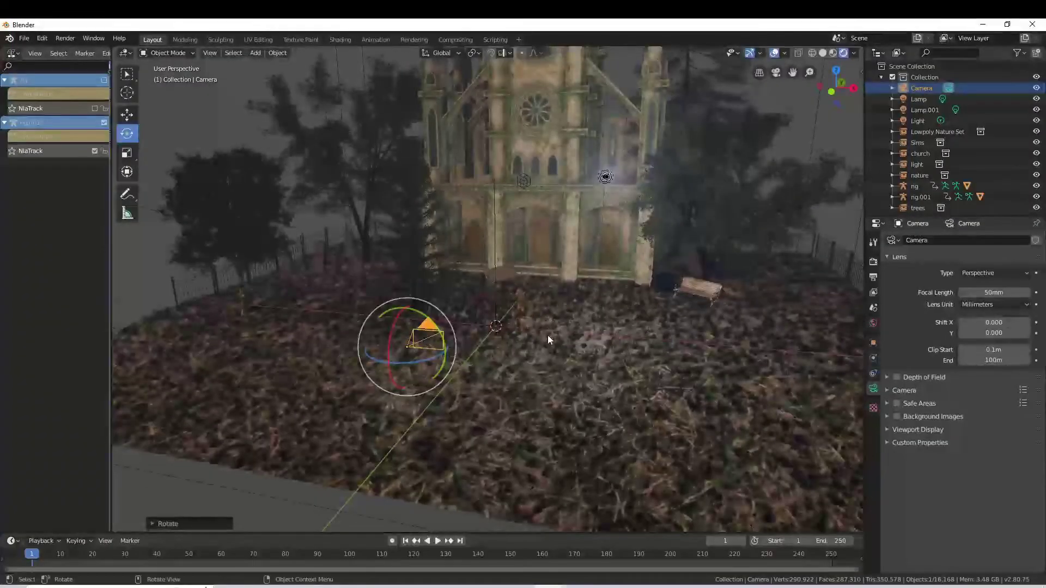
left_click(135, 116)
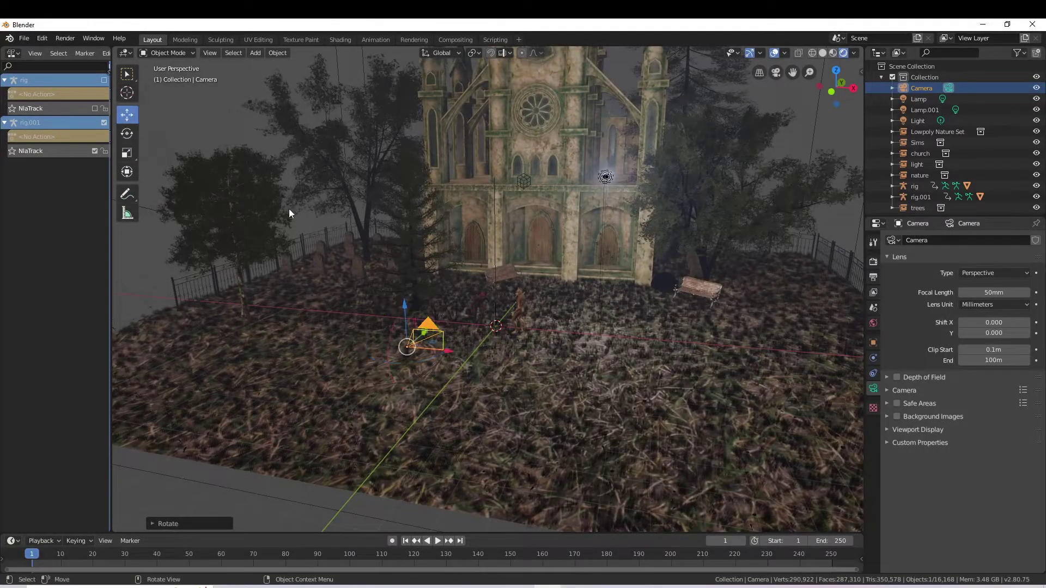
left_click_drag(442, 341, 450, 341)
Step: Shift the camera up-right, then slightly left, checking the camera view after each move
left_click(781, 71)
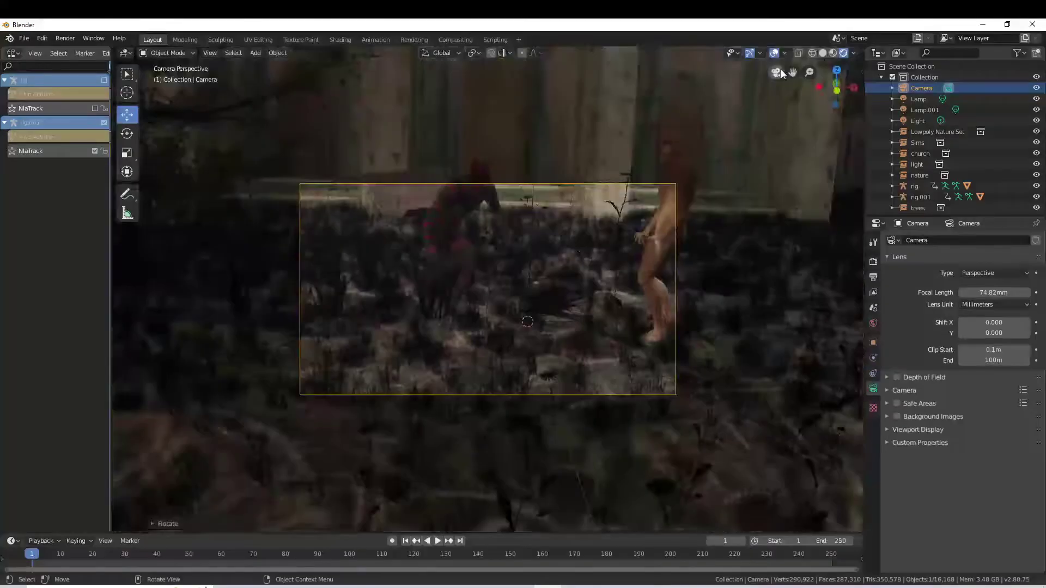
left_click(780, 69)
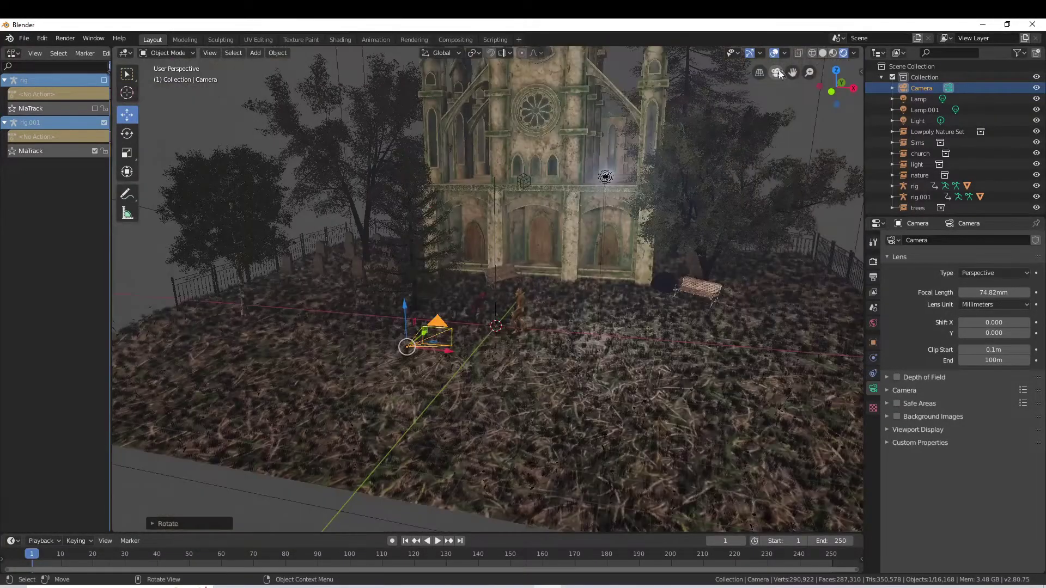
left_click_drag(418, 343, 431, 332)
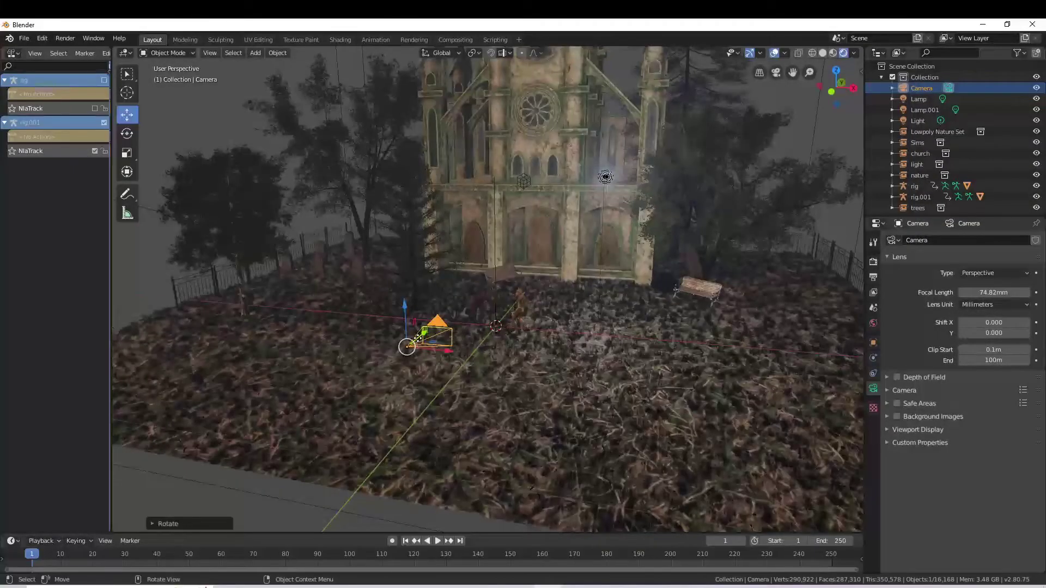
left_click(773, 74)
left_click(773, 74)
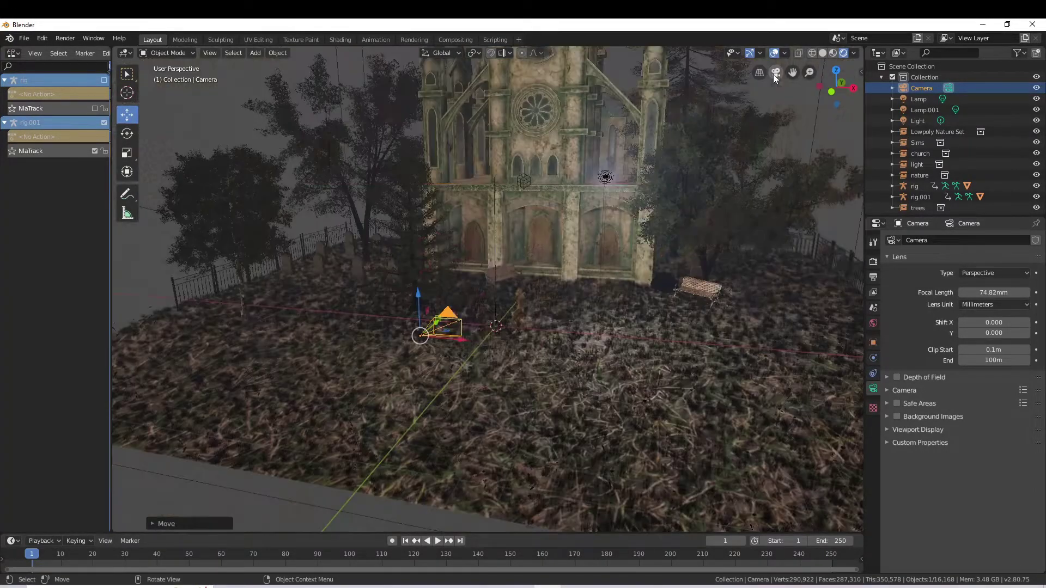
key("g")
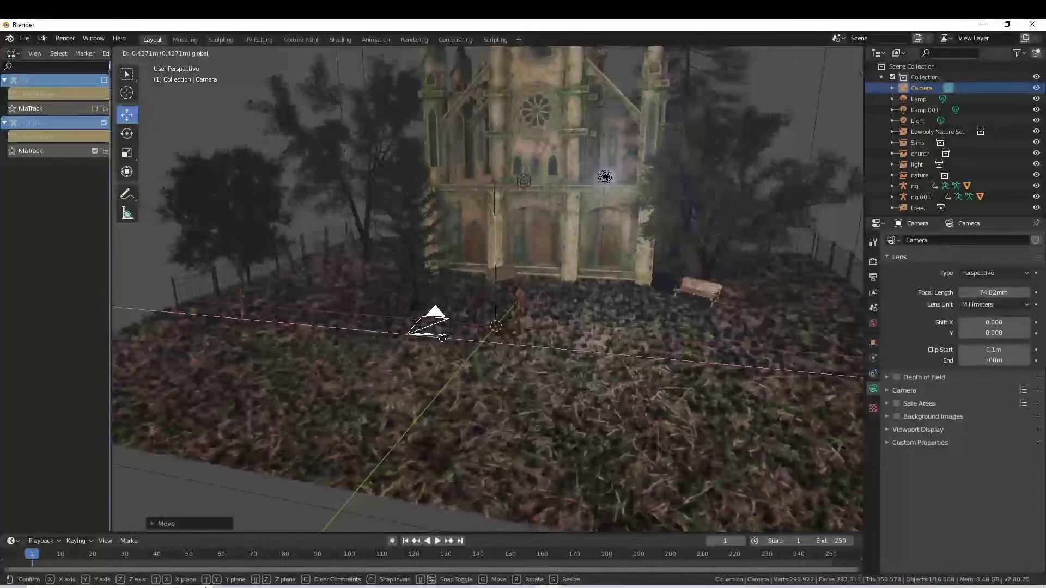
left_click(430, 335)
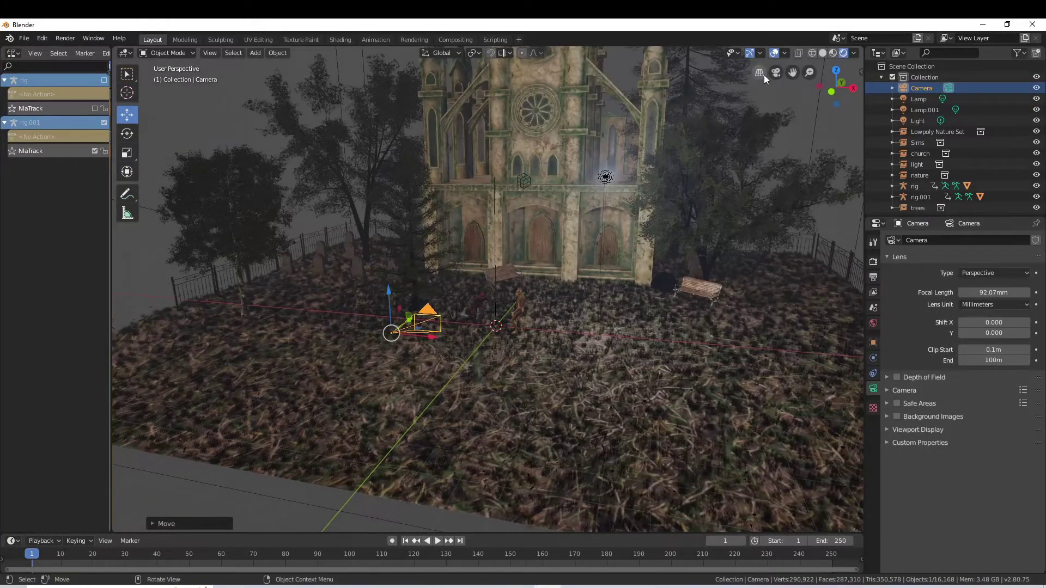
left_click(772, 74)
left_click(772, 74)
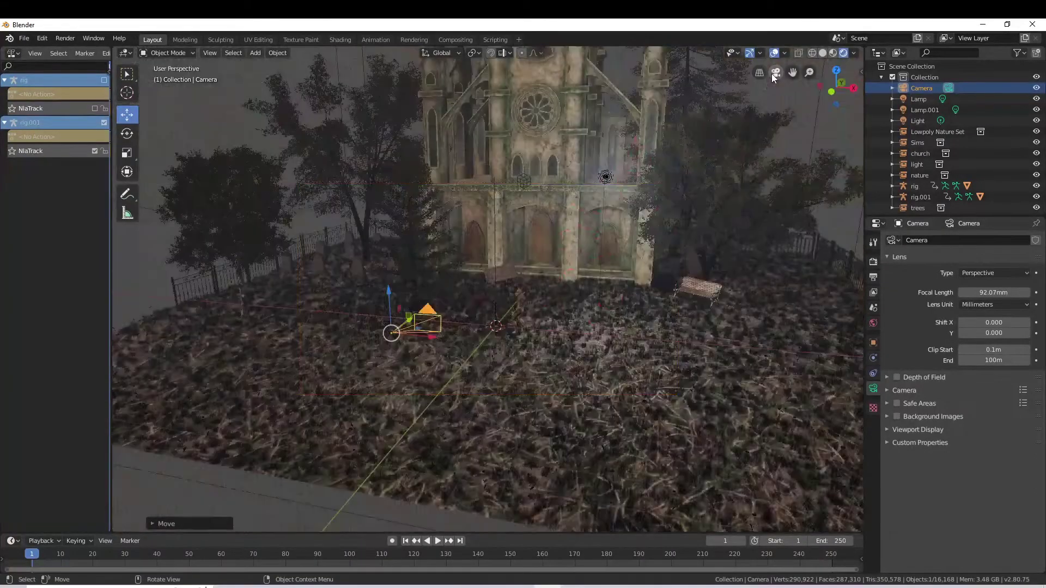
Step: Reposition the camera, rotate it freely, and check the framing through the camera
middle_click_drag(545, 326, 554, 331)
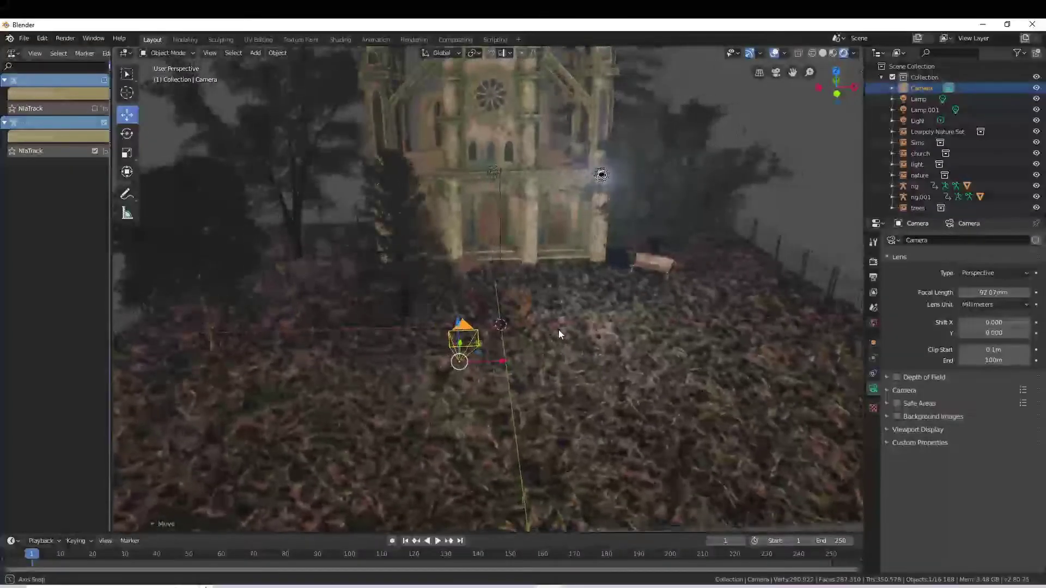
key("g")
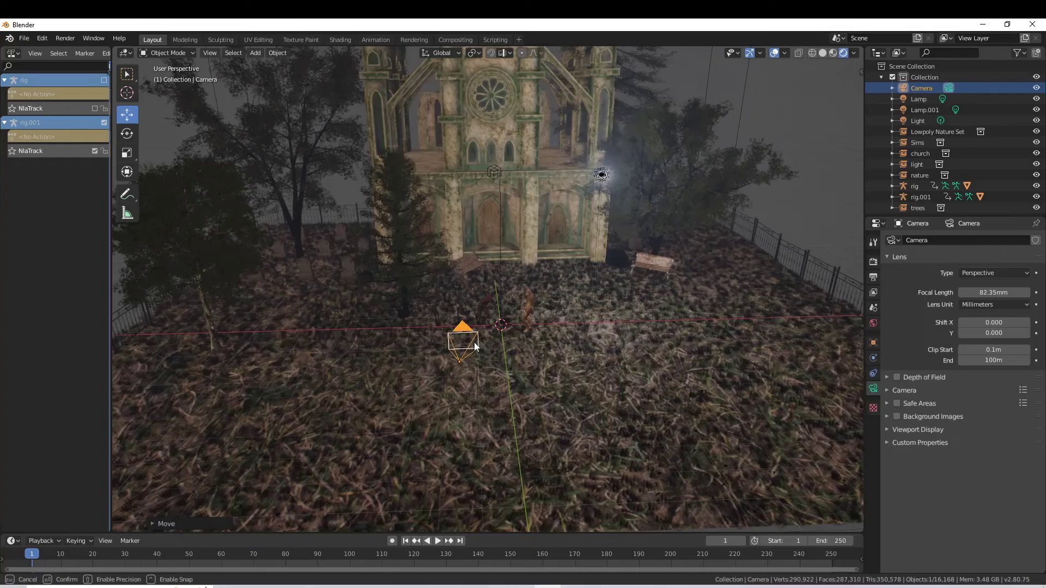
left_click(475, 346)
left_click(128, 148)
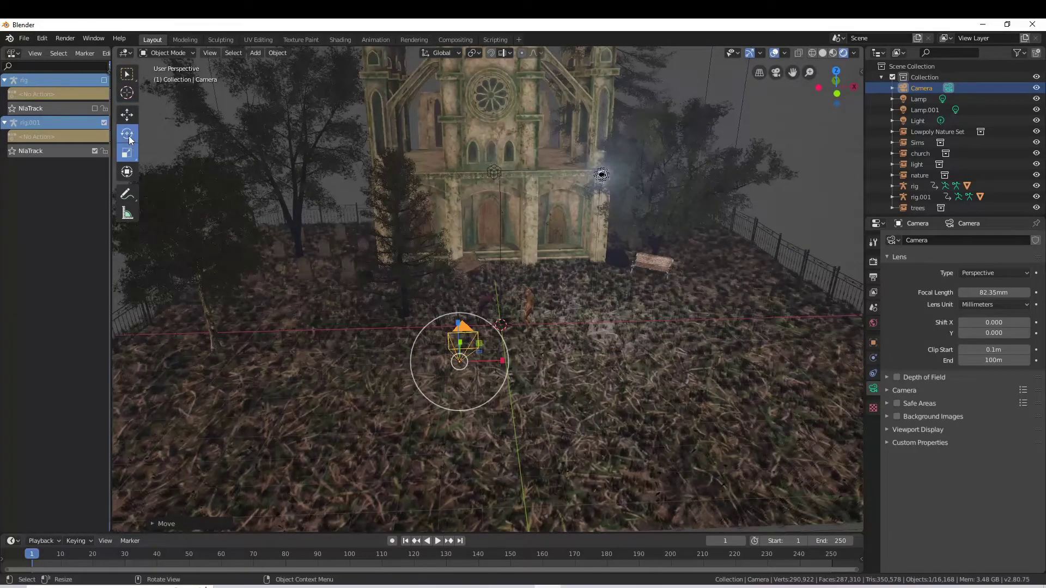
left_click(129, 137)
key("r")
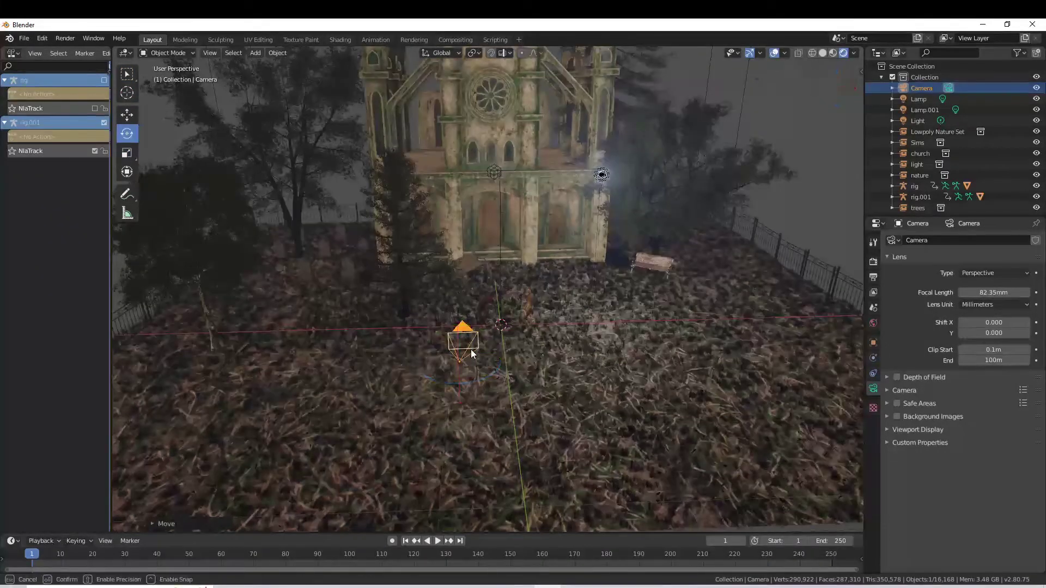
key("Escape")
key("r")
key("r")
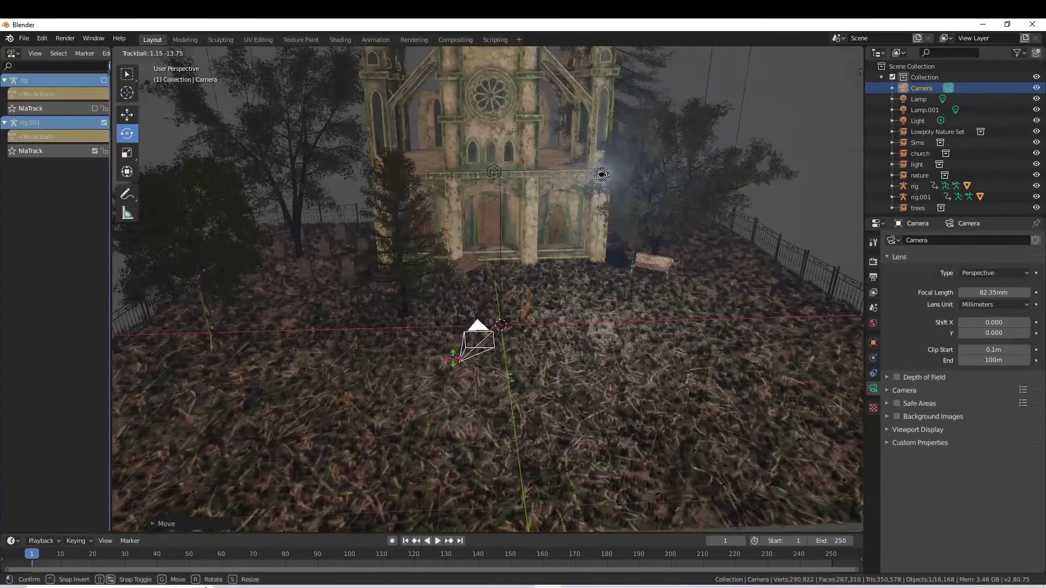
left_click(515, 362)
middle_click_drag(515, 362, 534, 353)
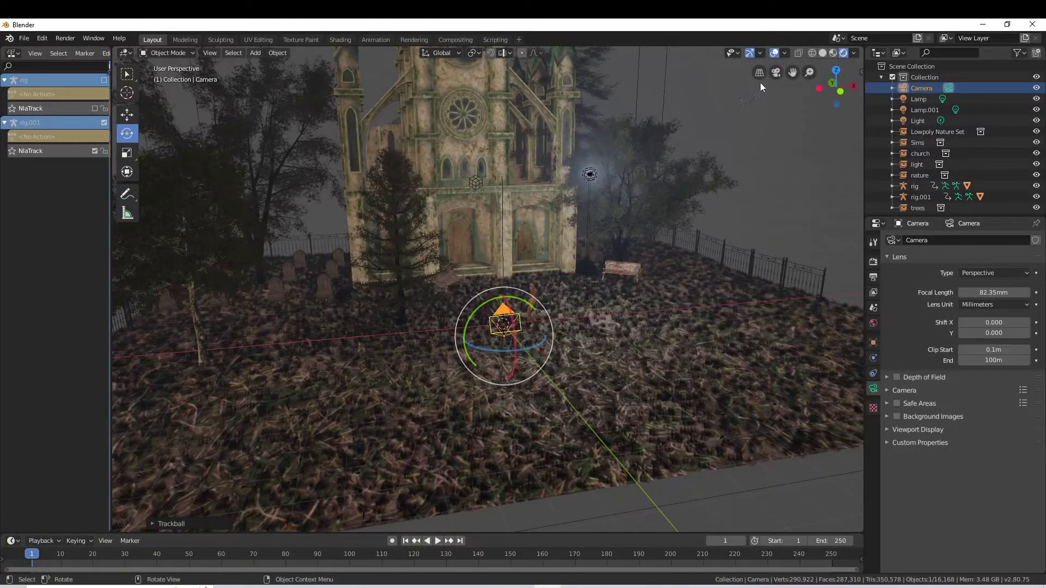
left_click(776, 73)
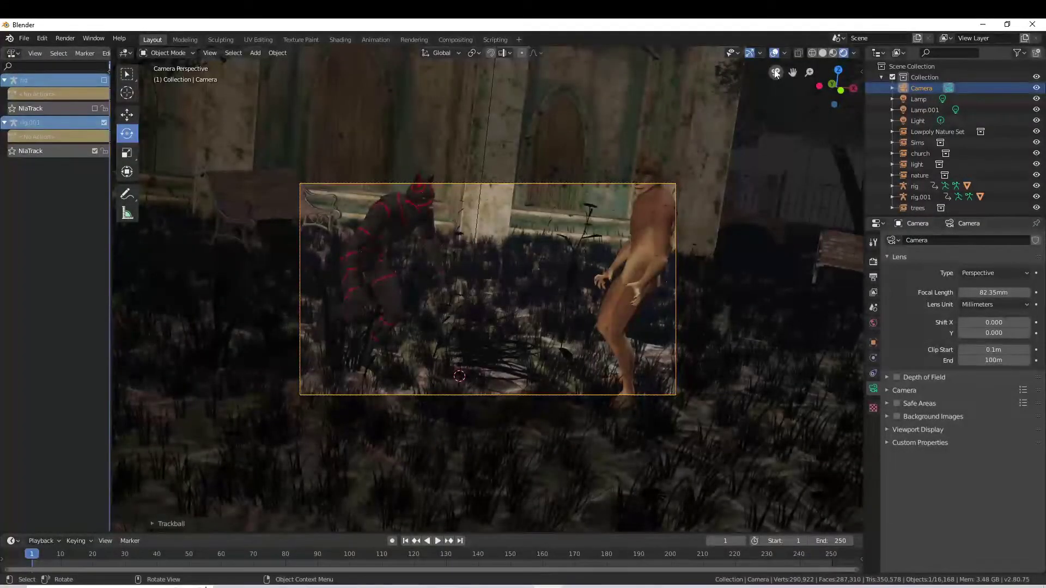
Step: Adjust the camera's aim and shift it slightly down-right, checking the camera view
left_click(776, 74)
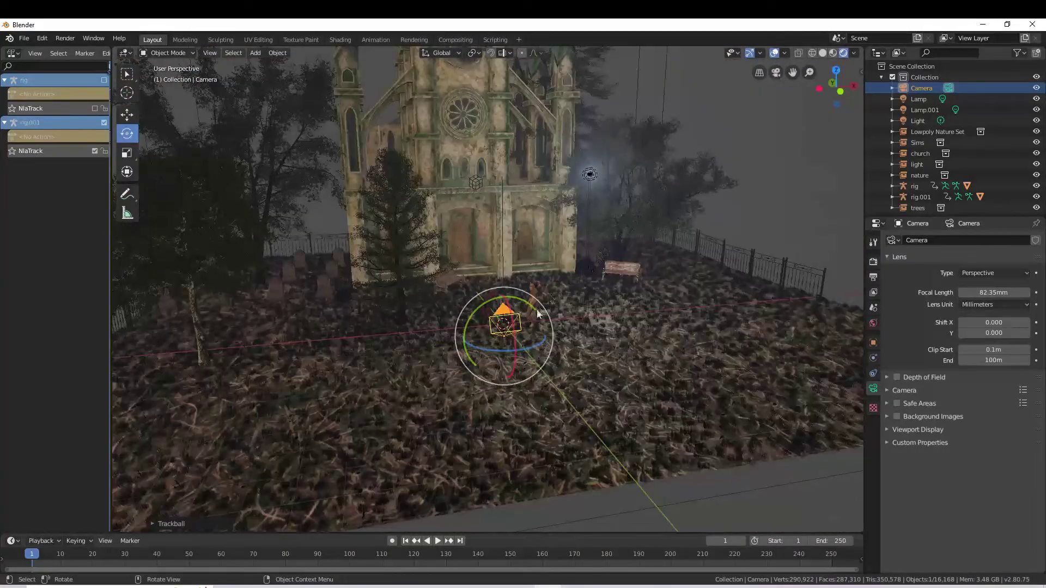
middle_click_drag(615, 333, 596, 338)
left_click_drag(491, 327, 494, 328)
left_click(776, 74)
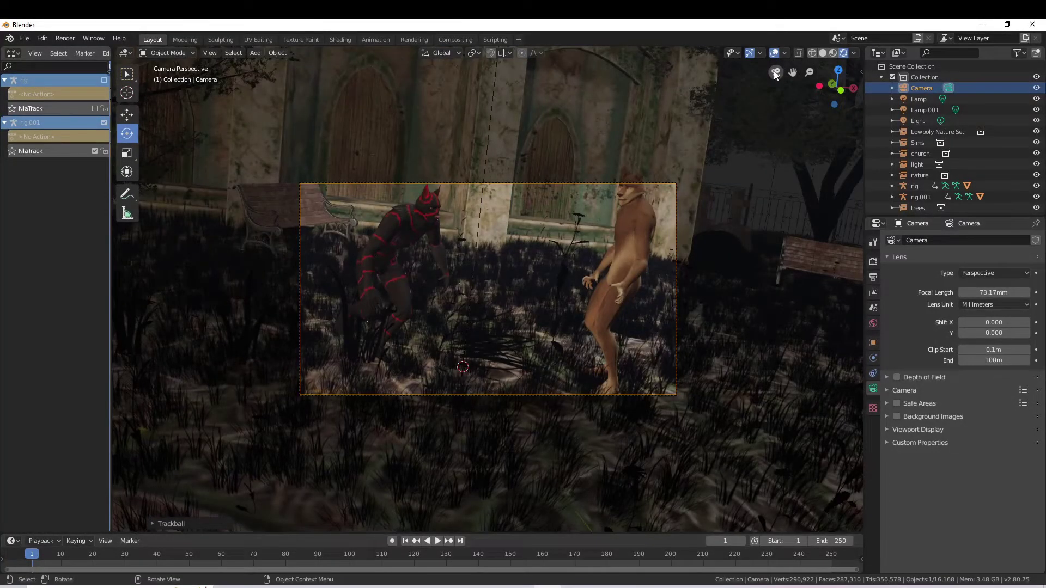
left_click(776, 73)
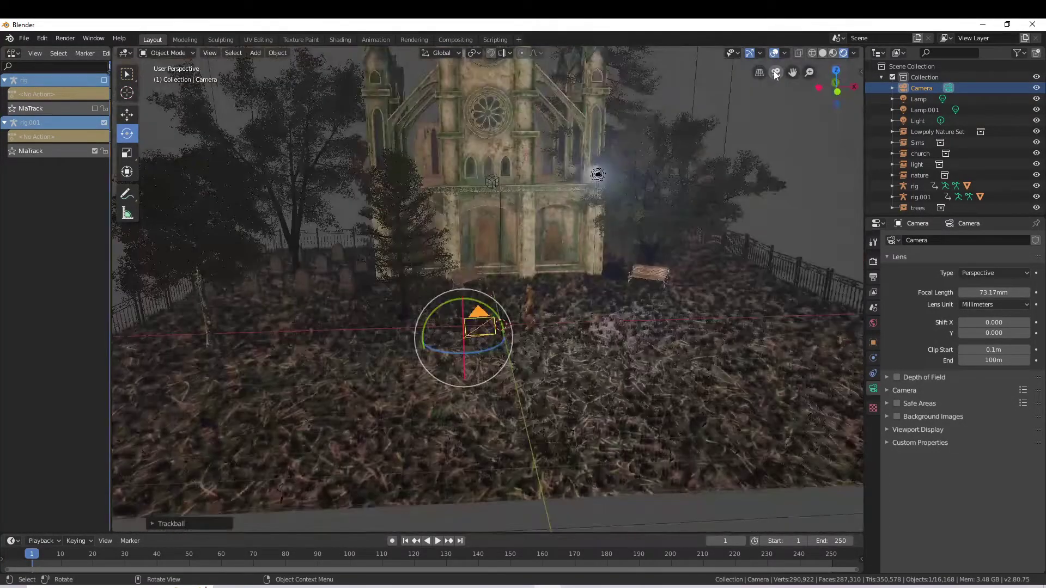
left_click(128, 113)
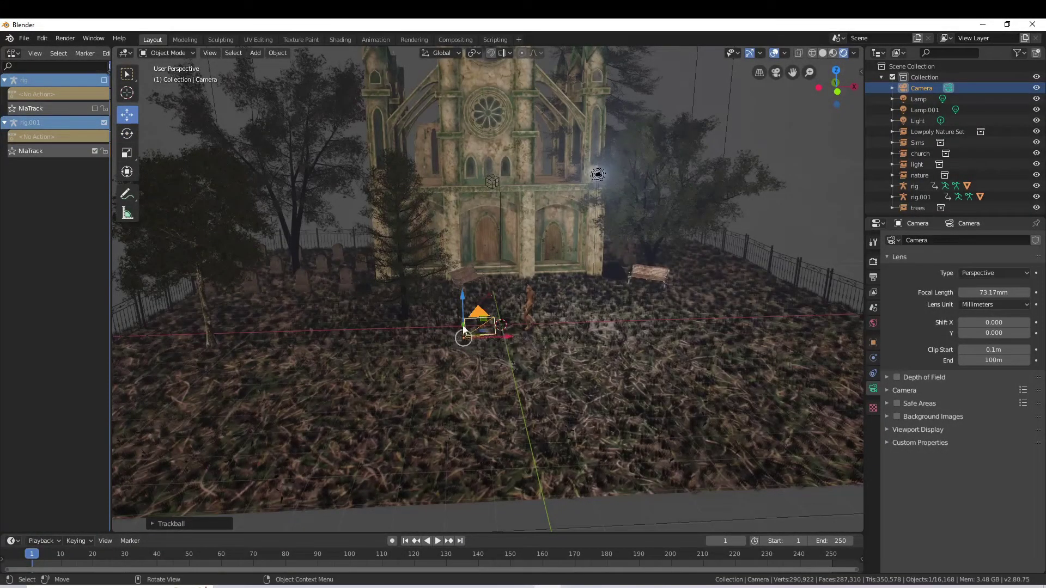
middle_click_drag(463, 330, 500, 333)
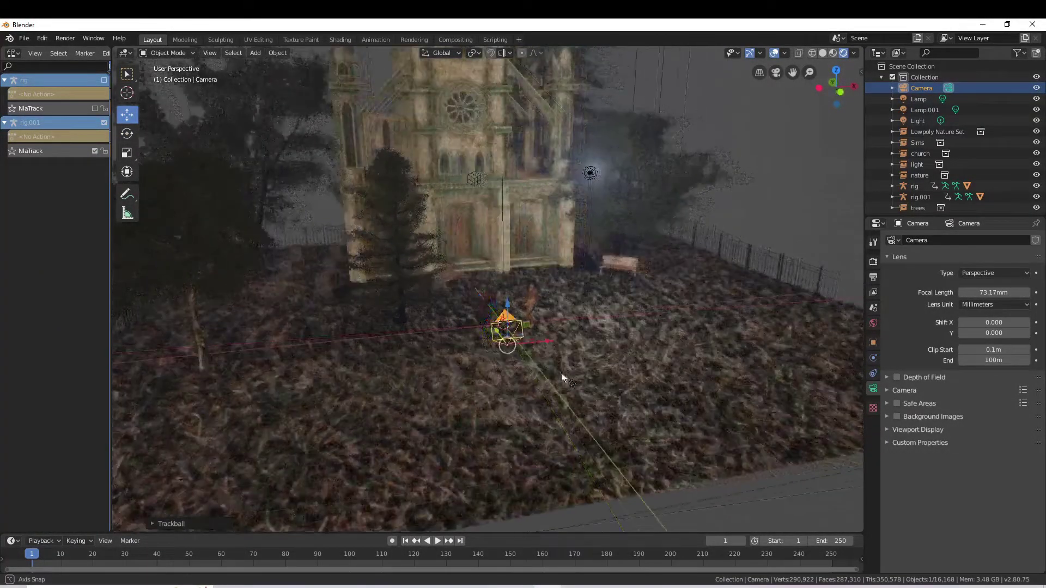
left_click_drag(503, 332, 512, 343)
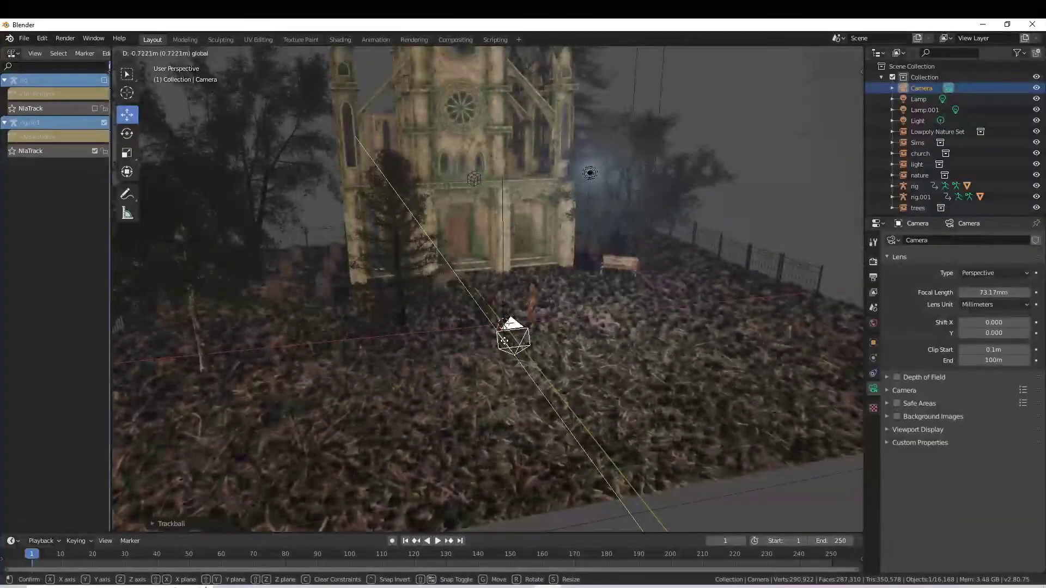
left_click(776, 73)
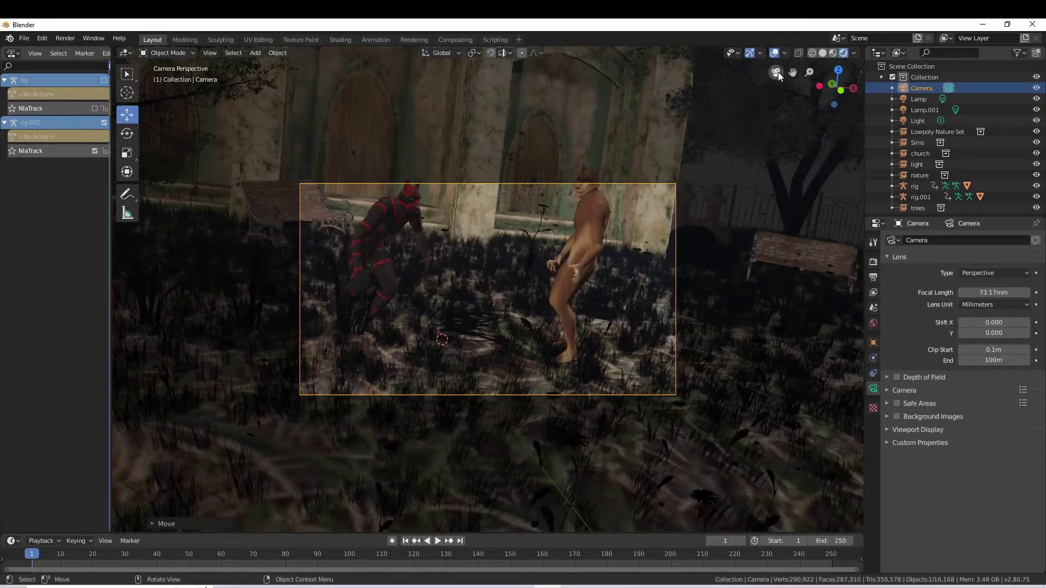
left_click(777, 73)
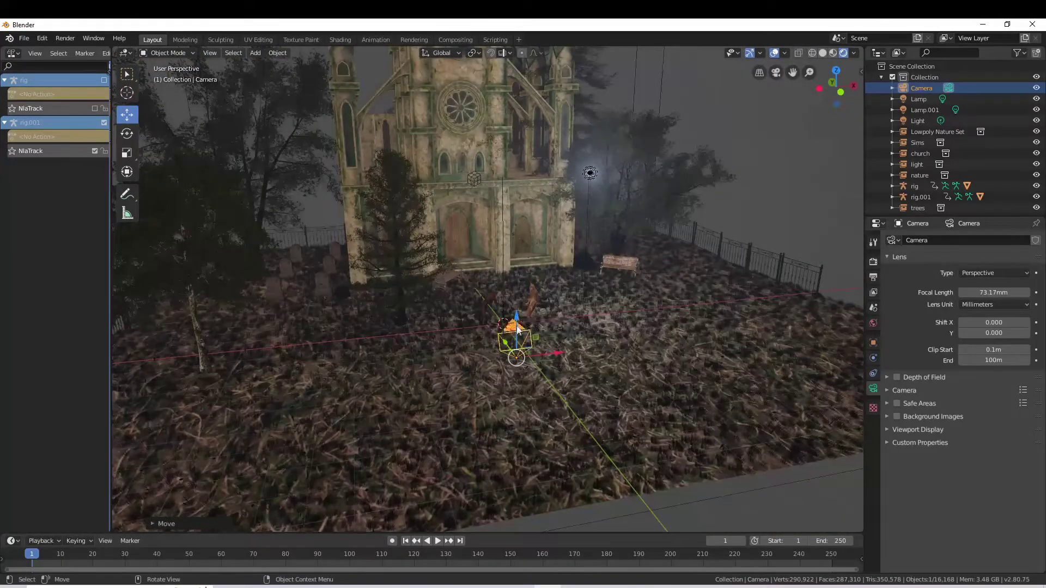
Step: Nudge the camera further down-right and vertically until both werewolves fit the frame
left_click_drag(506, 347, 512, 355)
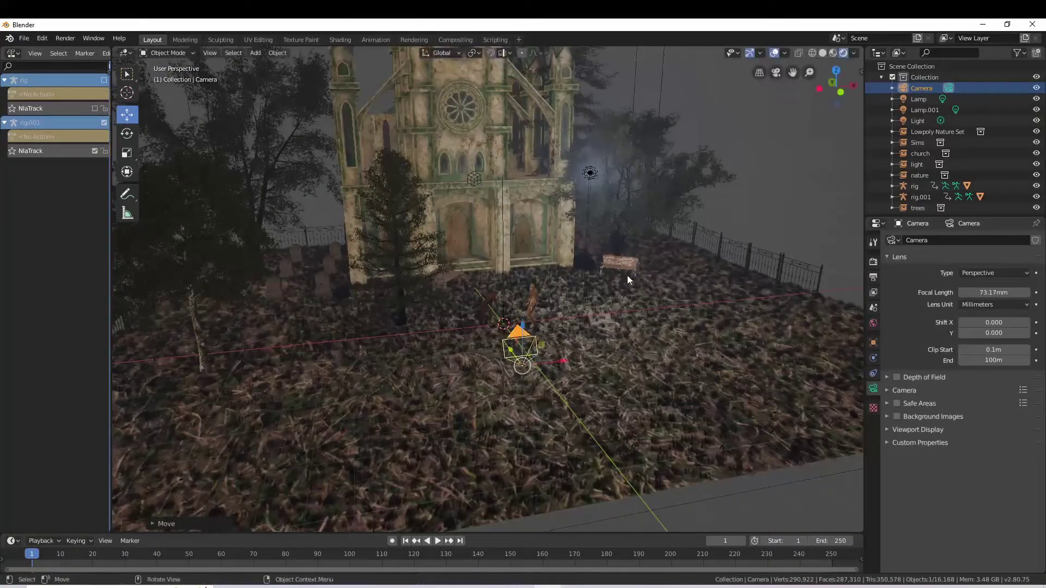
left_click(778, 72)
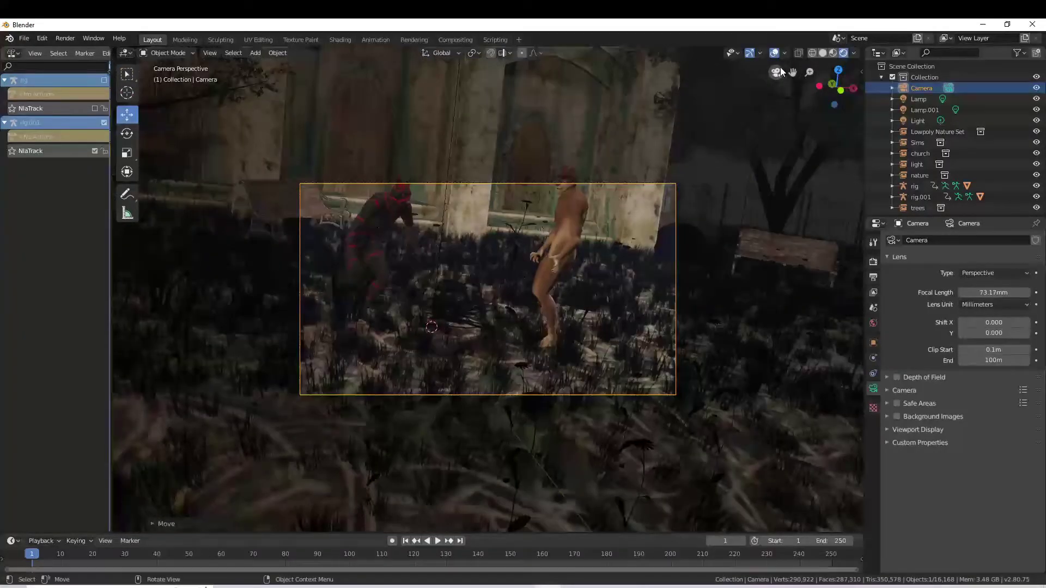
left_click(777, 72)
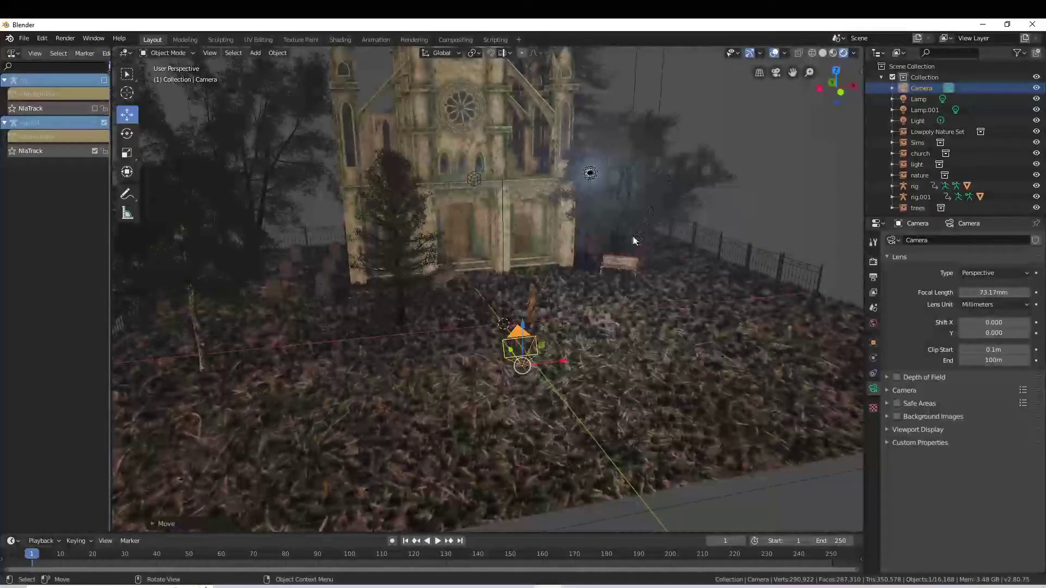
scroll(626, 234, "up", 3)
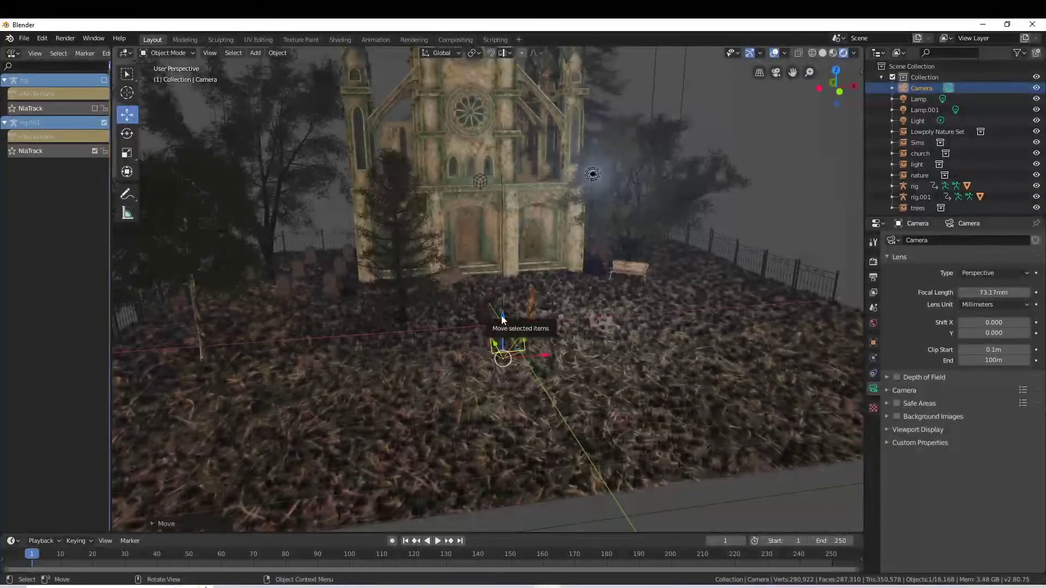
left_click_drag(502, 317, 502, 309)
left_click(776, 73)
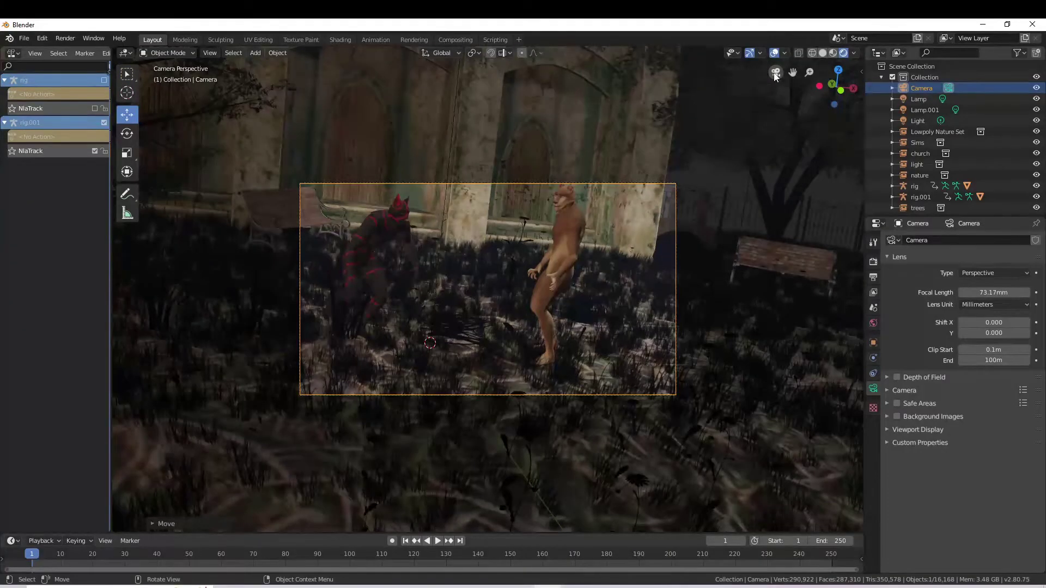
left_click(775, 75)
left_click_drag(501, 310, 502, 309)
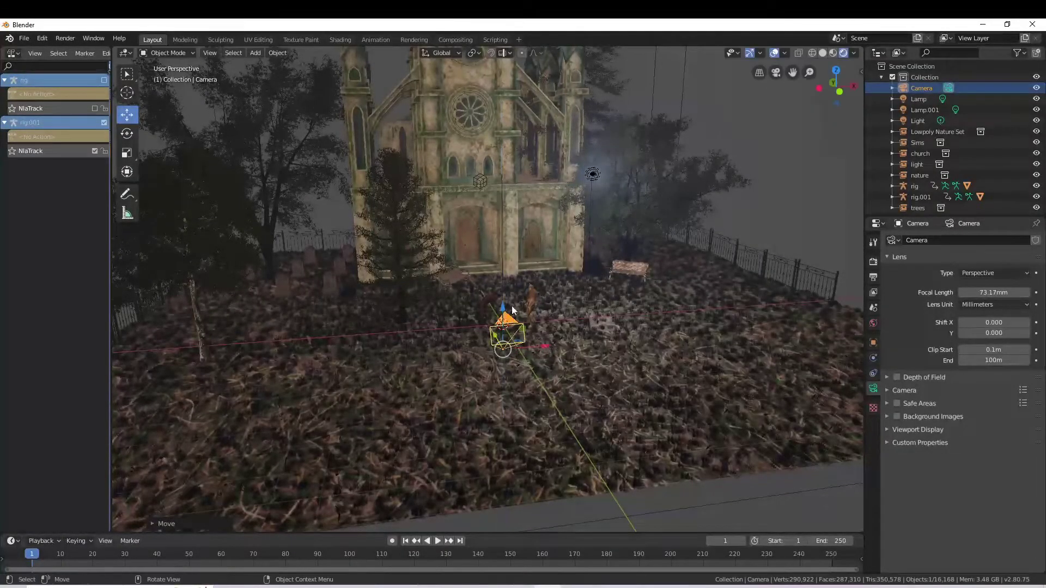
left_click(777, 72)
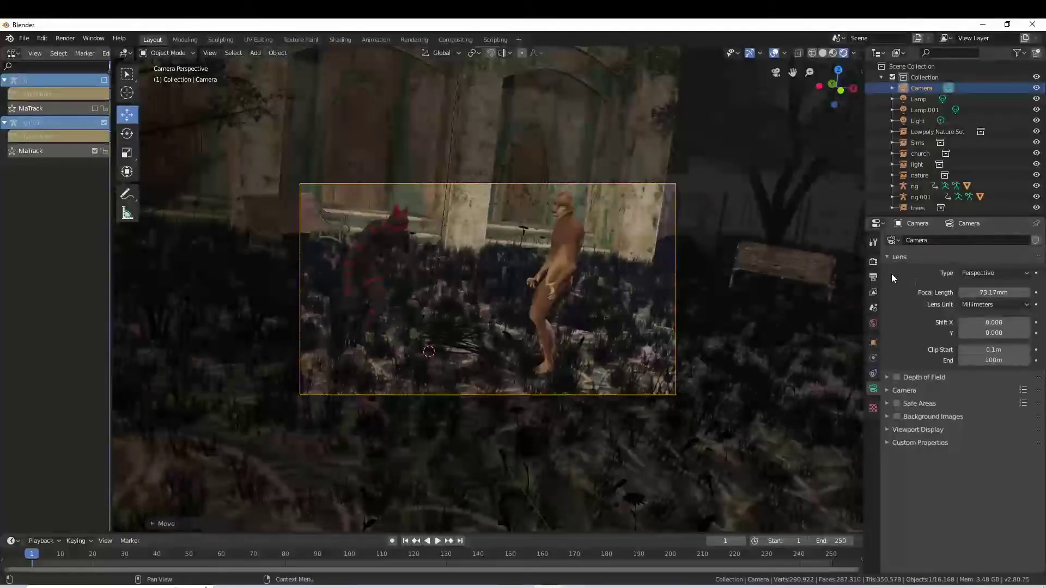
Step: Set Eevee to 2000 render and 0 viewport samples, then render the camera image
left_click(873, 262)
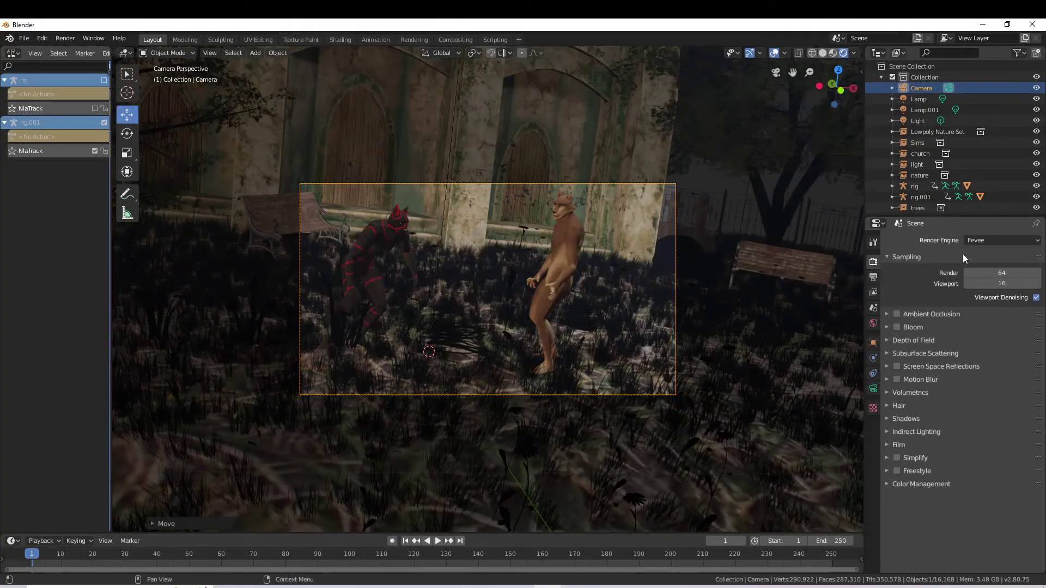
left_click(1006, 242)
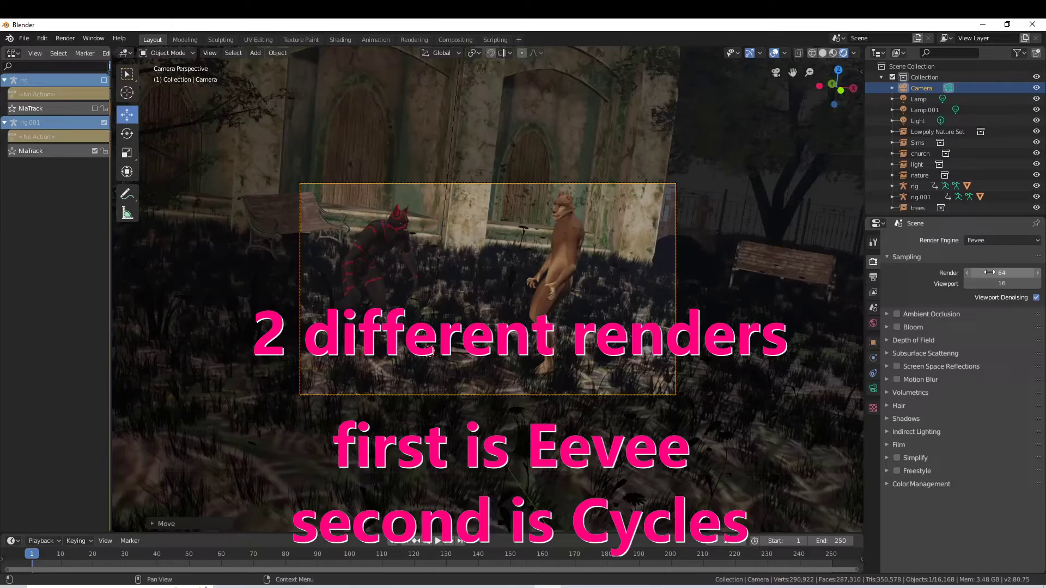
left_click(989, 273)
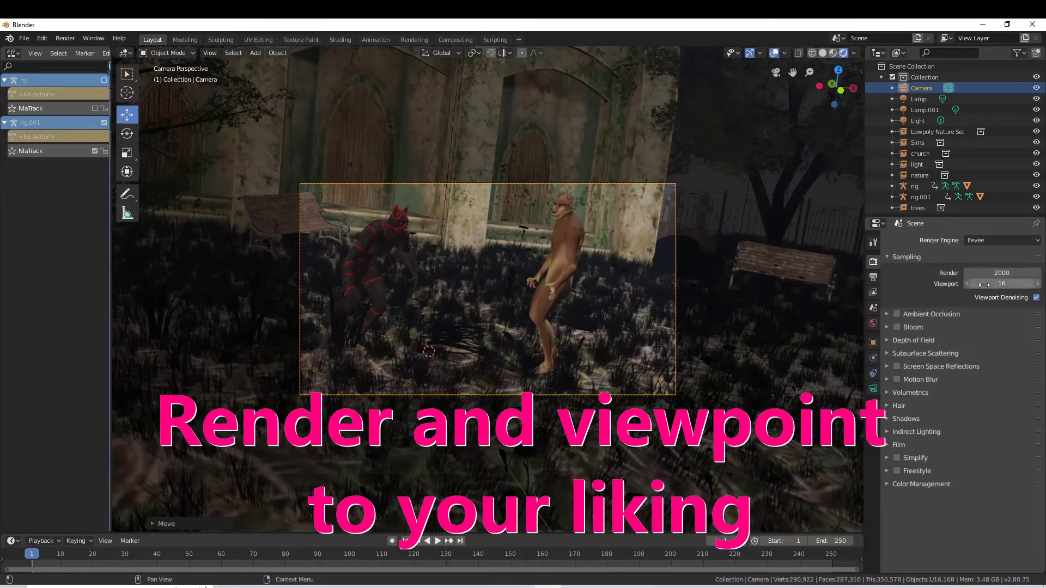
left_click(985, 284)
type("0")
key("Return")
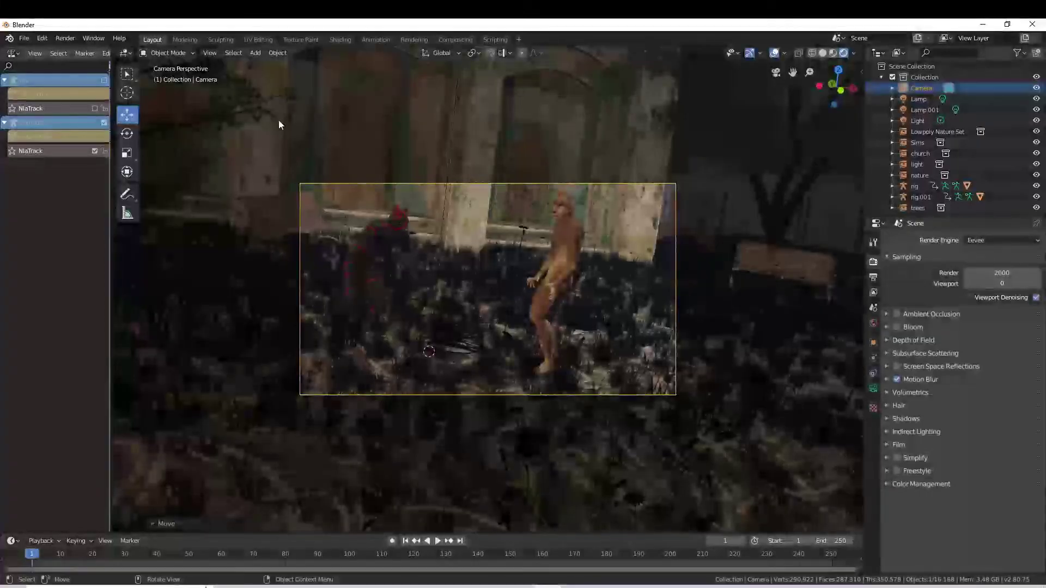
left_click(65, 38)
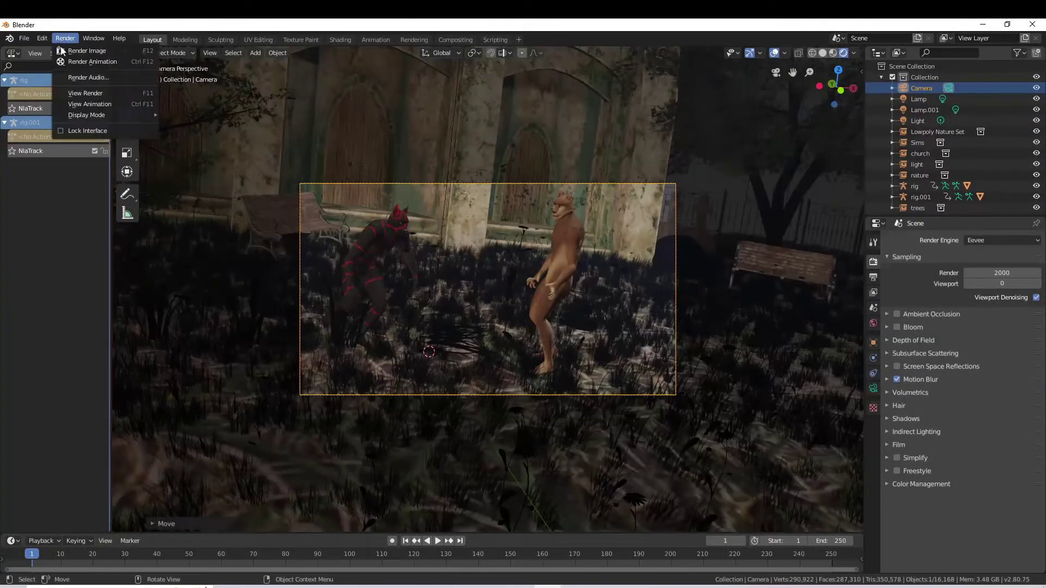
left_click(59, 51)
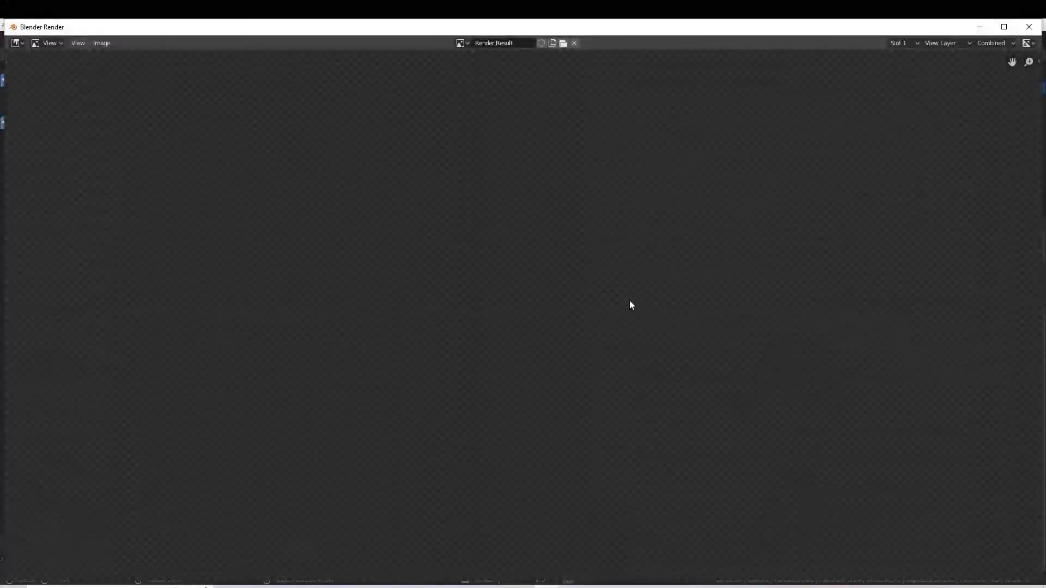
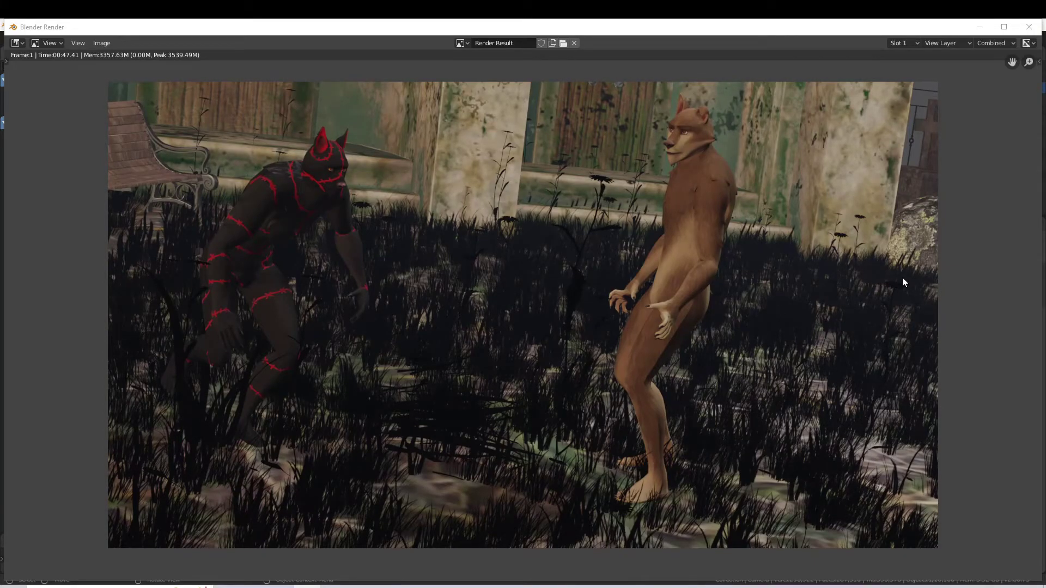
Step: Save the Eevee render as 'Werewolf eevee.png' in Documents and close the render window
left_click(102, 43)
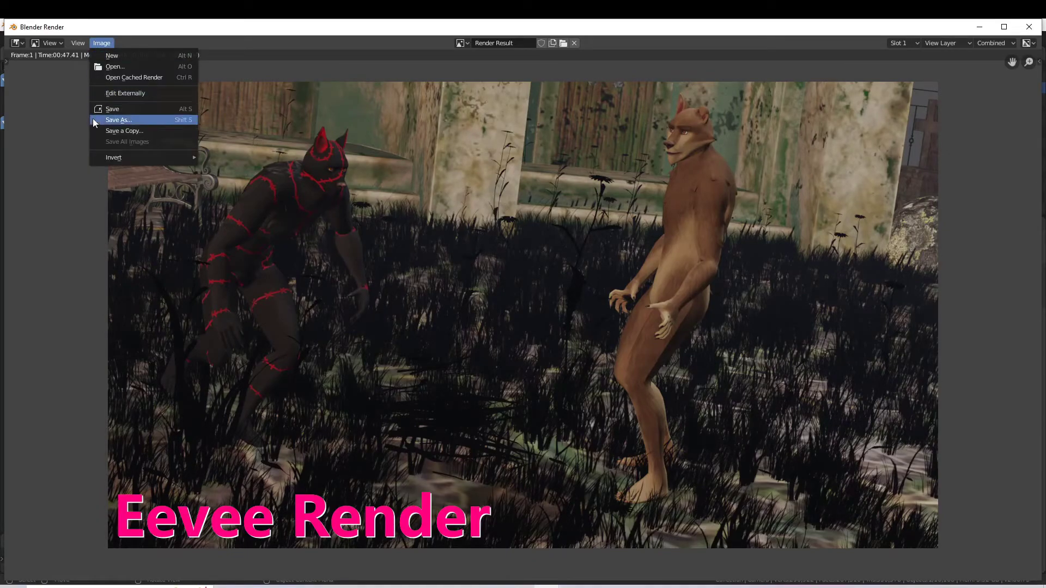
left_click(114, 120)
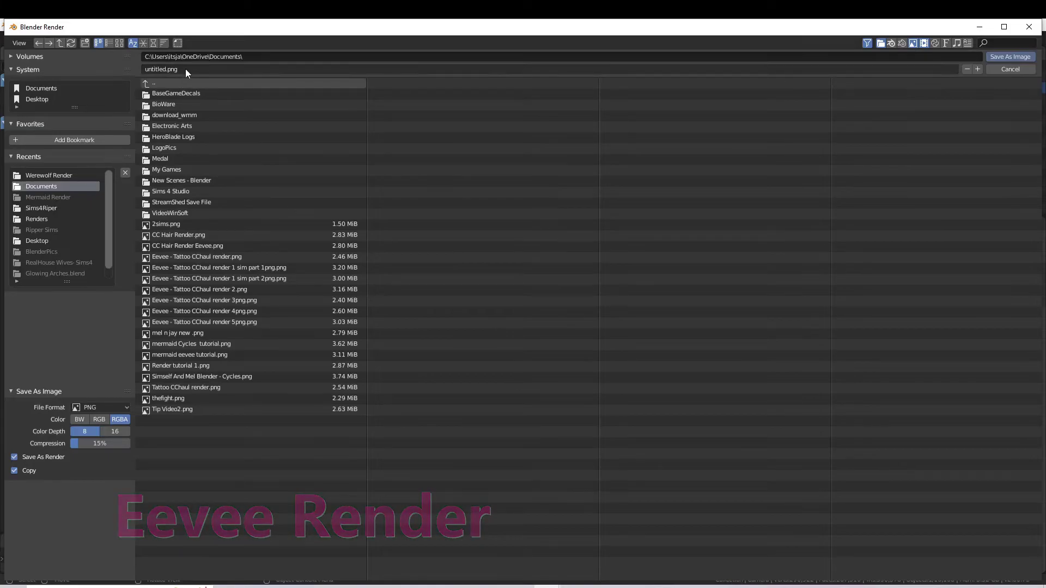
type("Werewolf eevee")
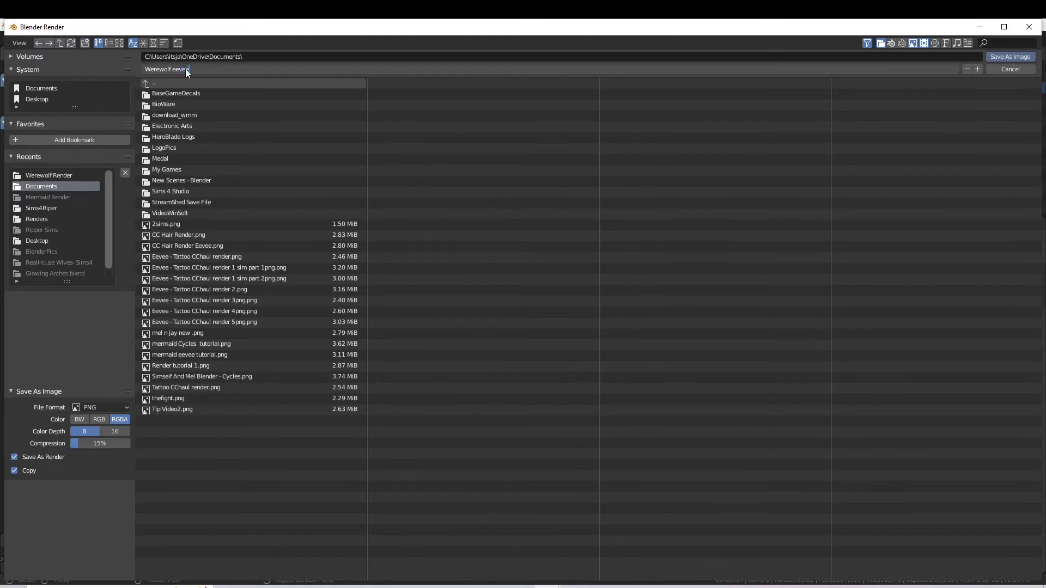
key("Return")
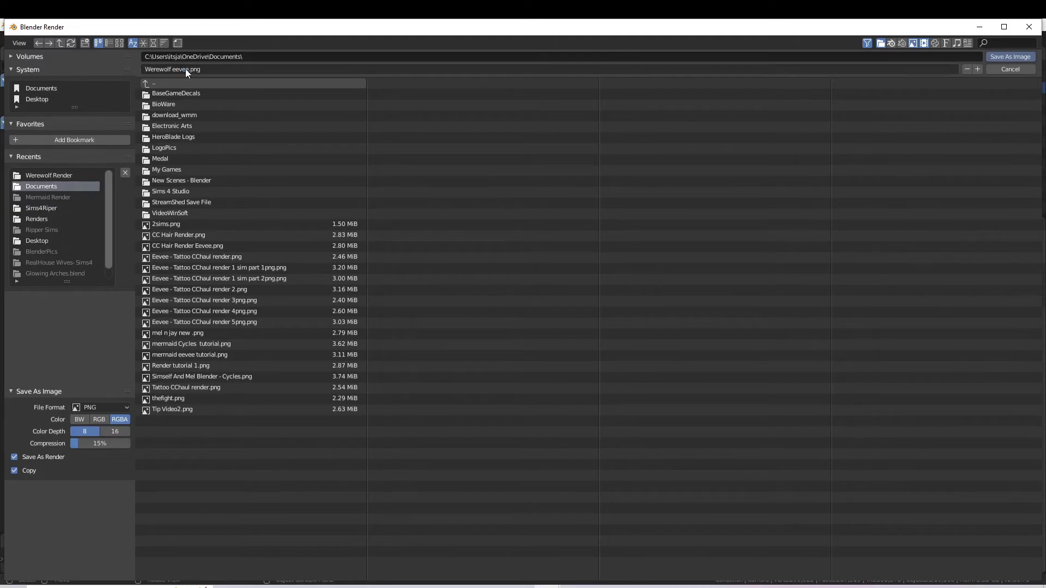
key("Escape")
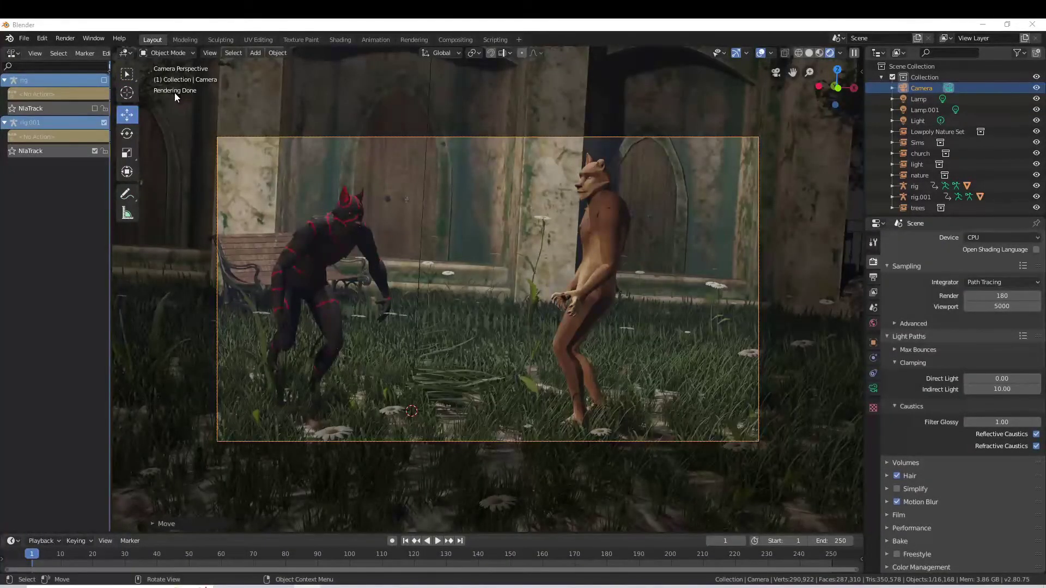
Step: Render the werewolf scene's current frame as a Cycles still, then close the finished render
left_click(65, 38)
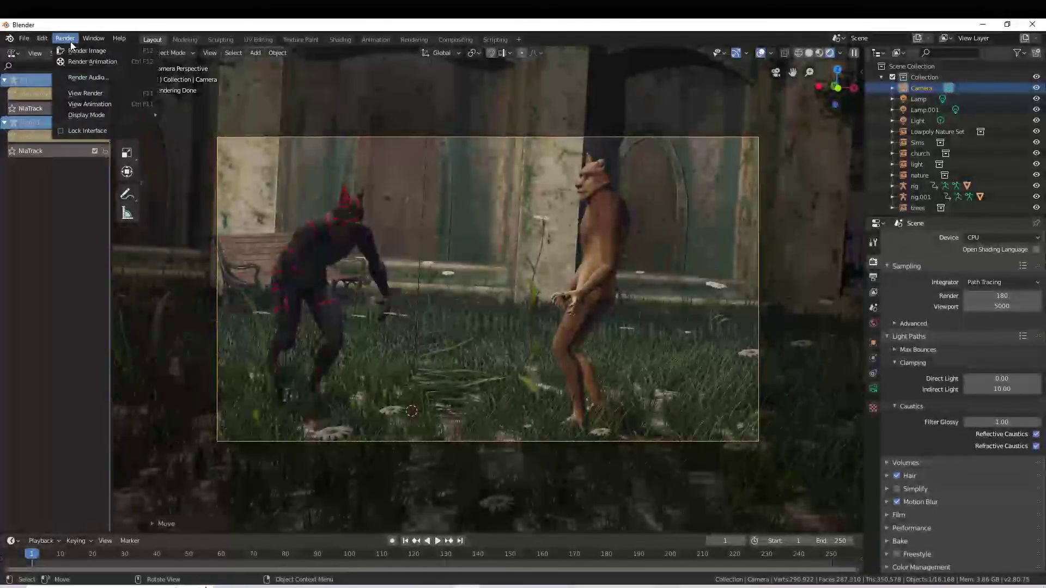
left_click(70, 52)
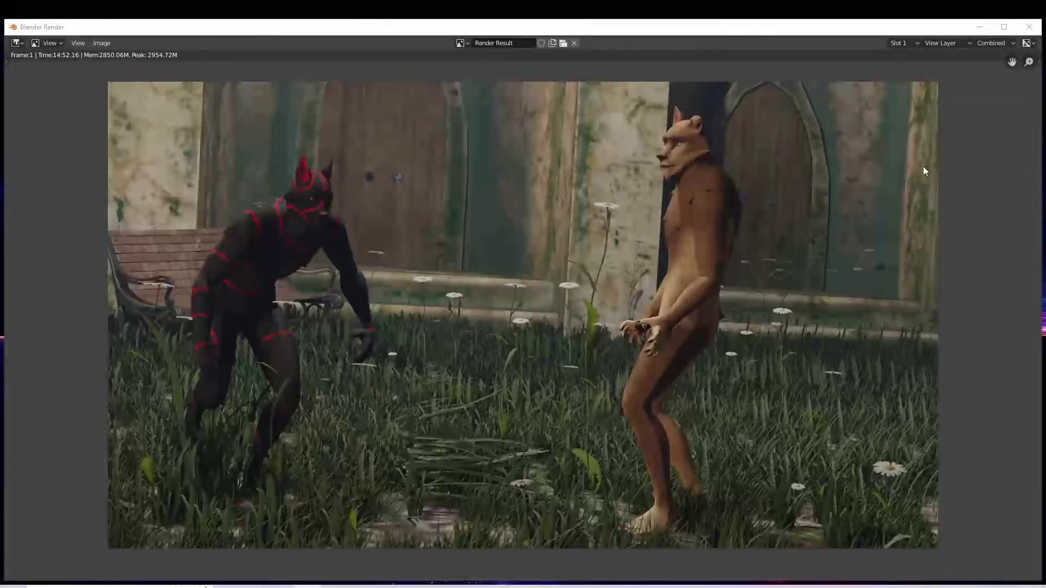
left_click(1029, 26)
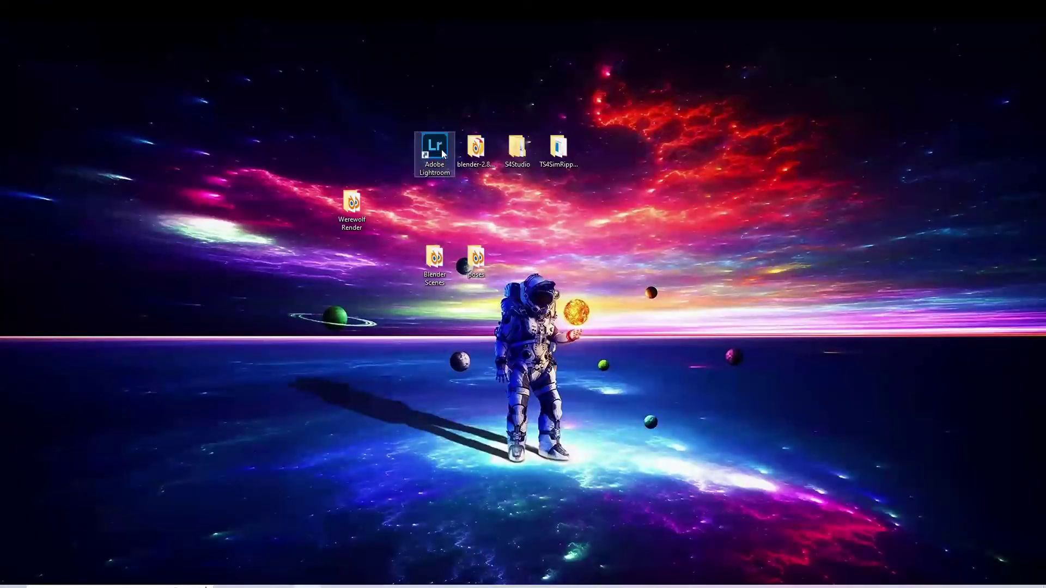
Step: Launch Lightroom, import 'Werewolf Cycles tutorial.png', and open it in the Edit panel
double_click(441, 149)
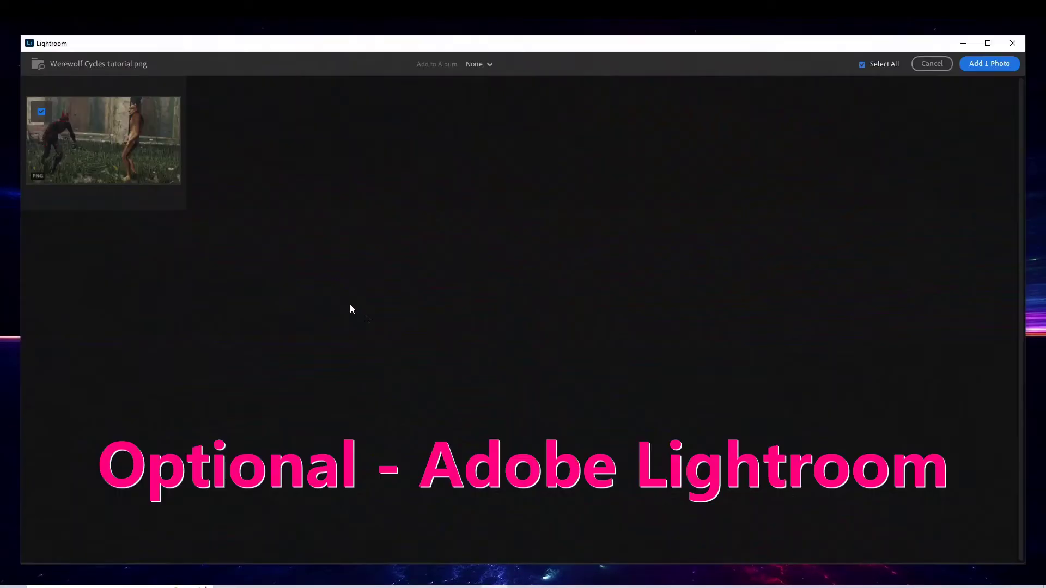
left_click(981, 70)
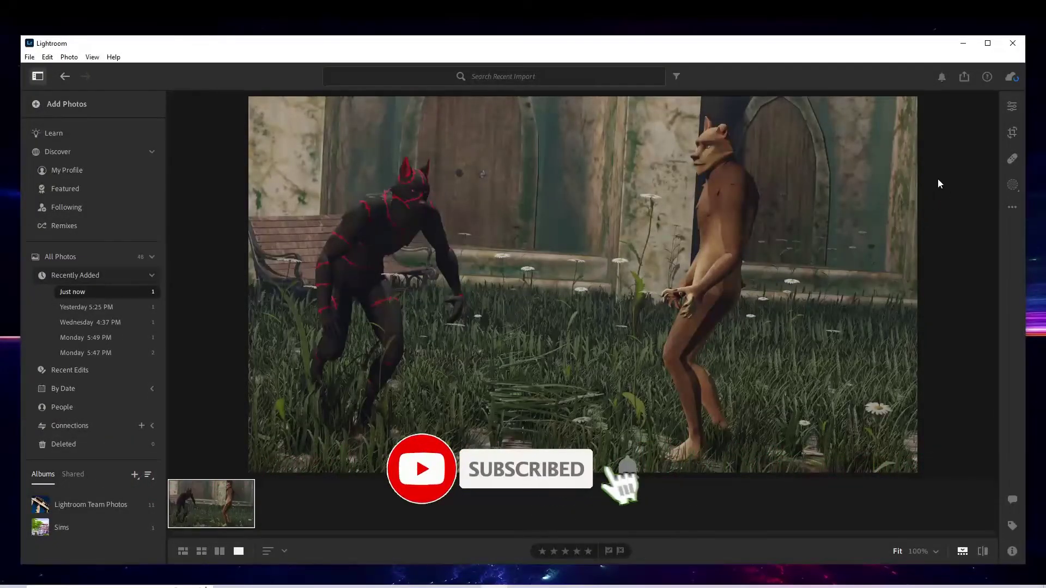
left_click(1012, 109)
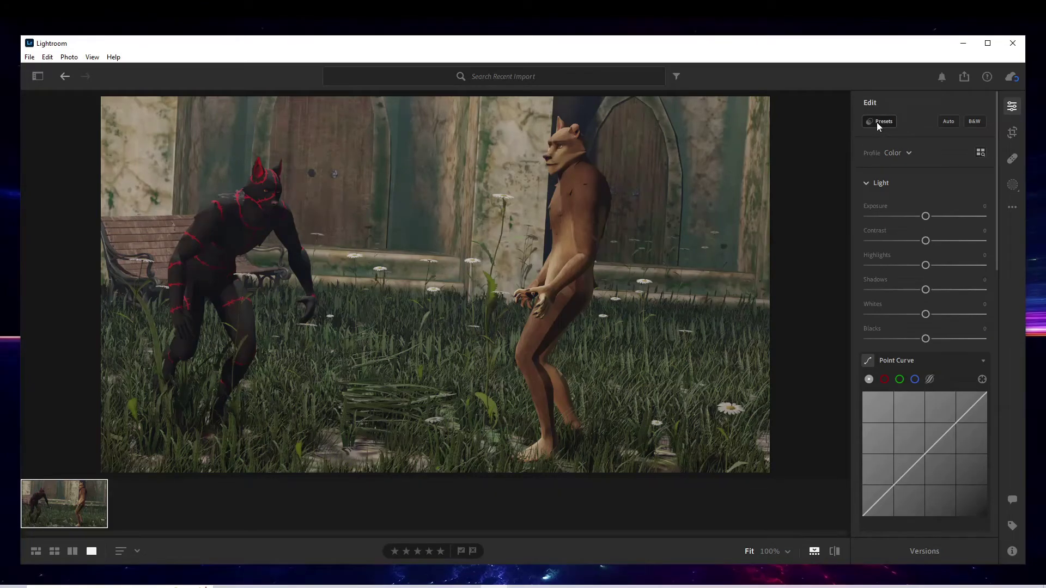
Step: Apply a Recommended preset to the werewolf photo and scroll through more presets, ending on Vintage 01
left_click(878, 124)
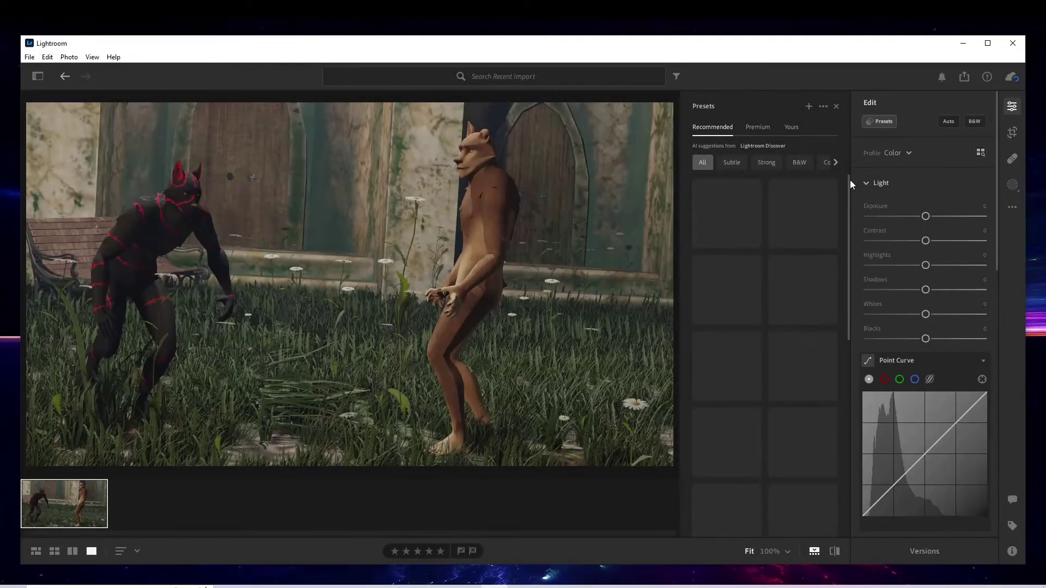
left_click(816, 188)
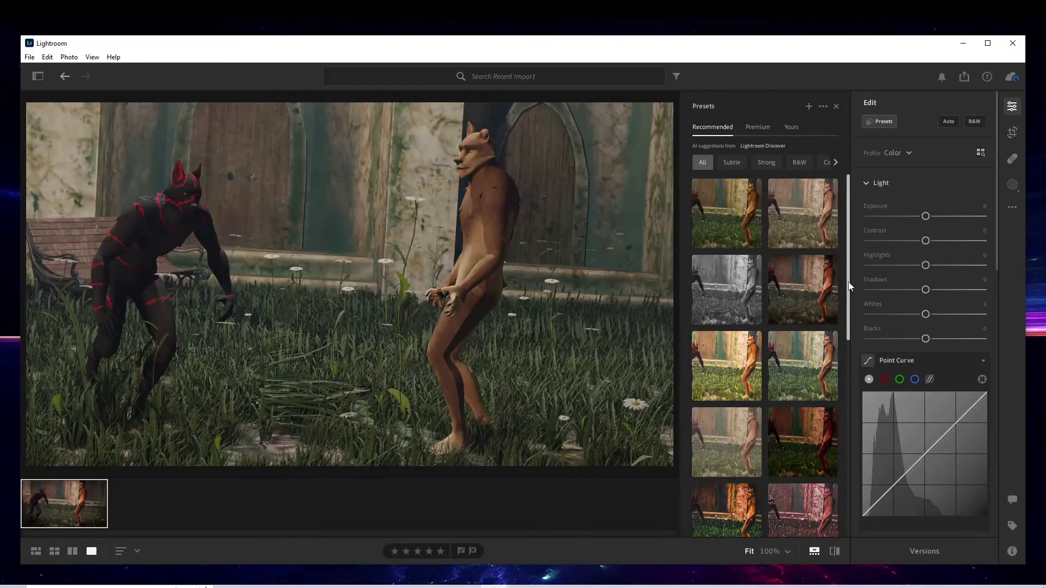
left_click_drag(849, 285, 850, 363)
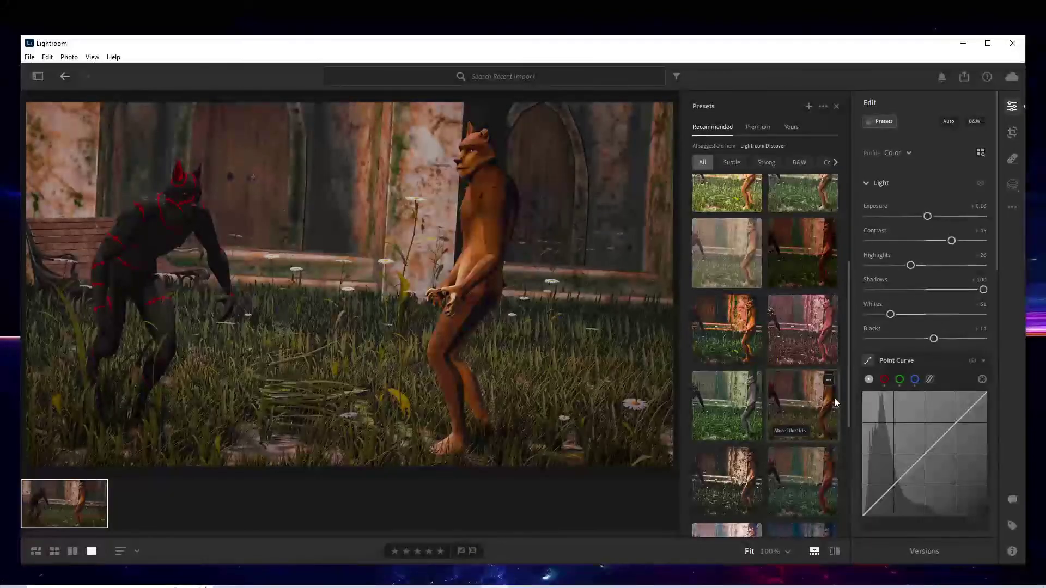
left_click_drag(850, 399, 849, 450)
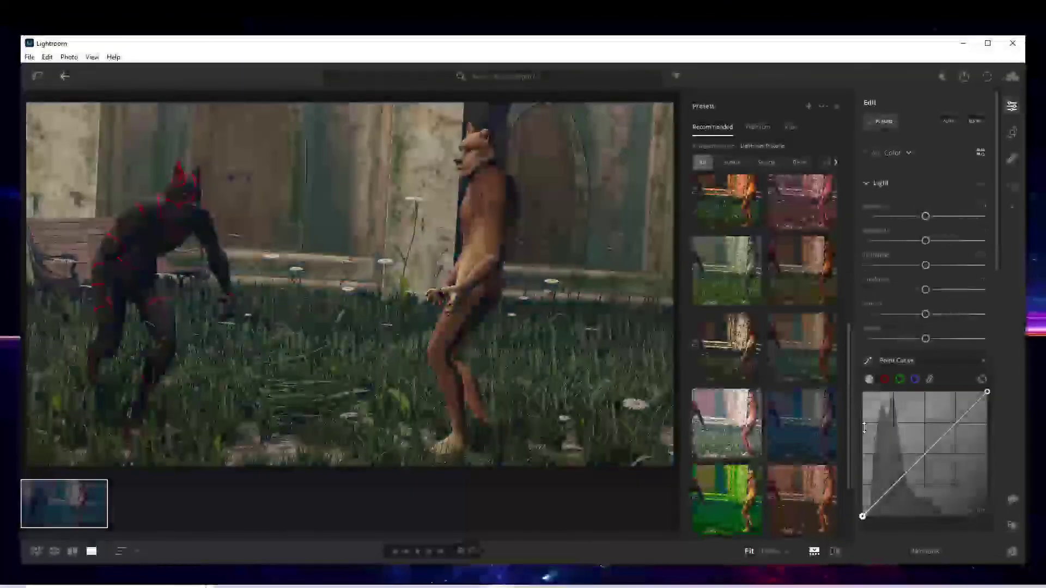
left_click_drag(850, 429, 850, 475)
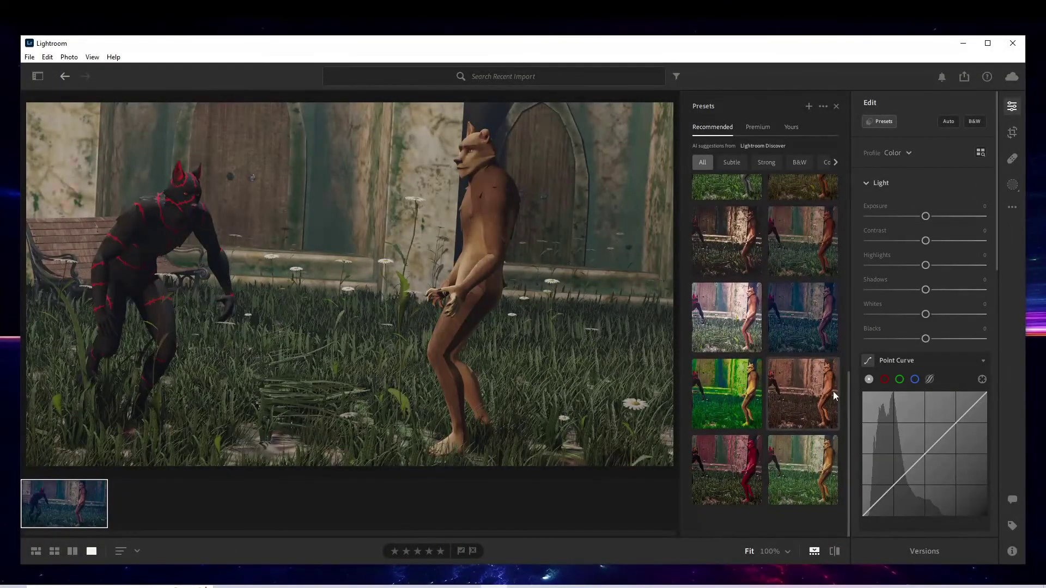